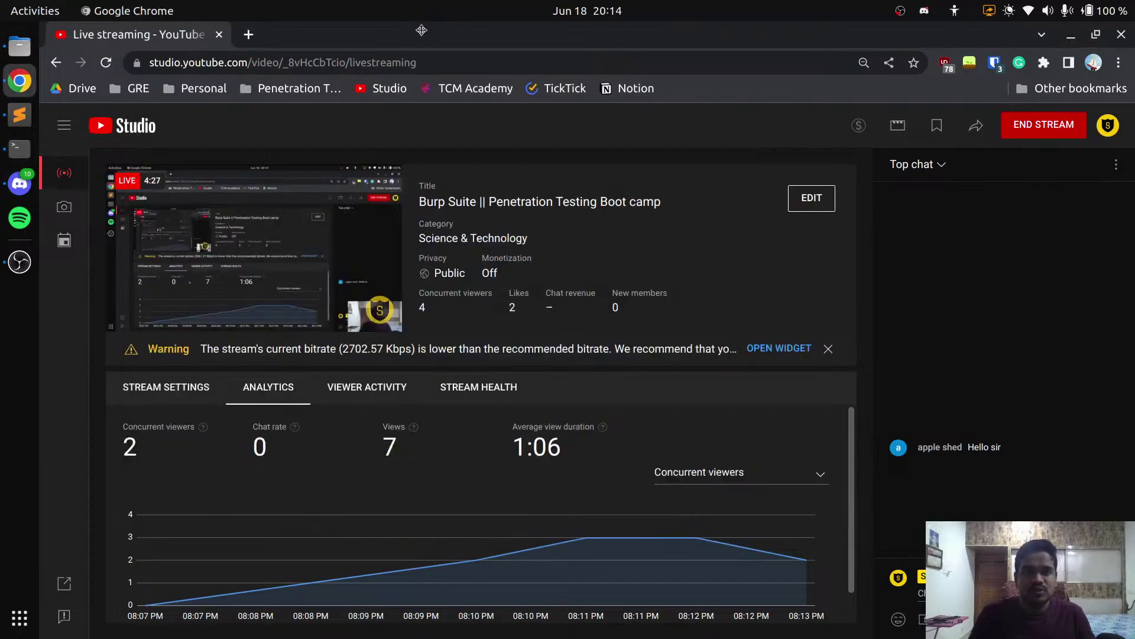
Open a blank new Chrome tab beside the YouTube Studio live-streaming tab
click(249, 34)
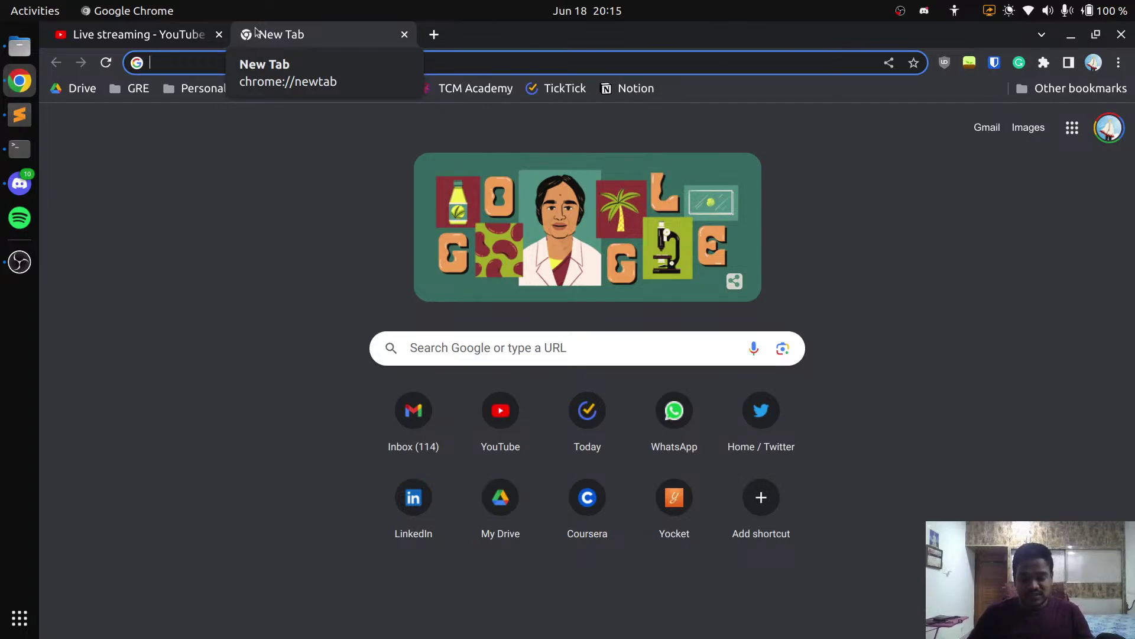
Load the PortSwigger website by typing 'portswigger' in the new tab's address bar
text(portw)
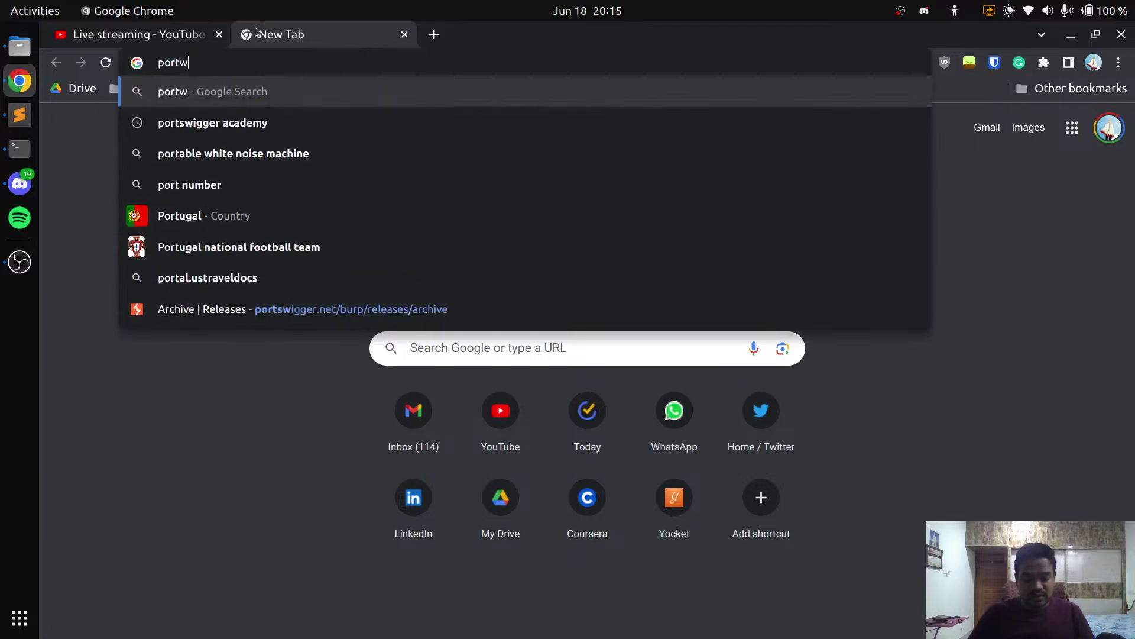
key(BackSpace)
text(swigger)
key(Return)
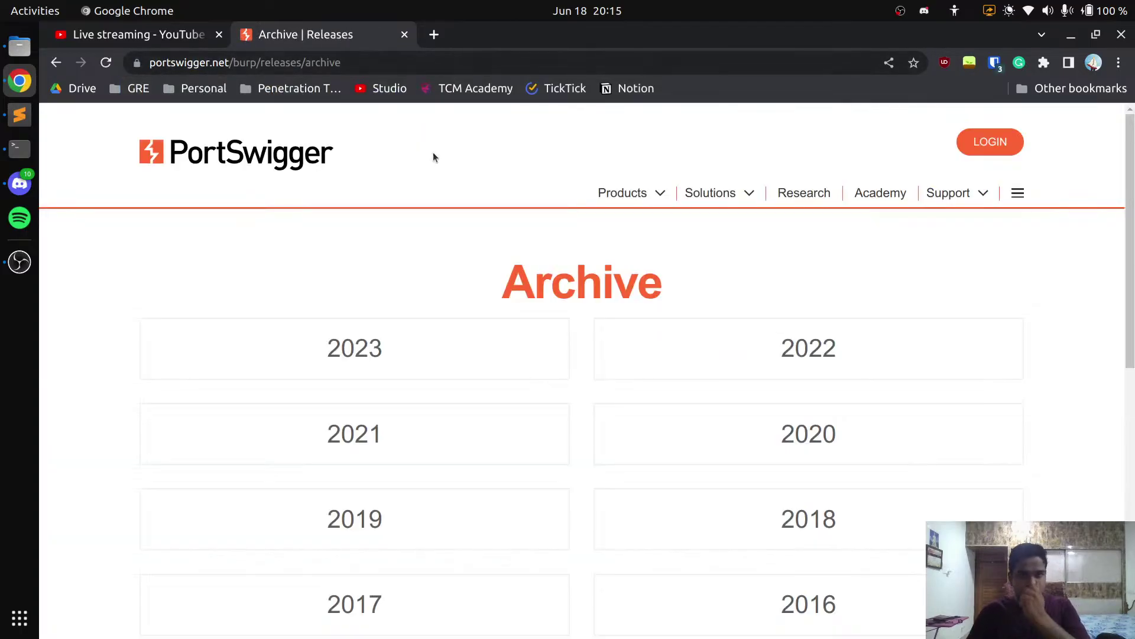
Open Products > Burp Suite Community Edition, then return to the YouTube Studio tab
click(658, 193)
click(461, 391)
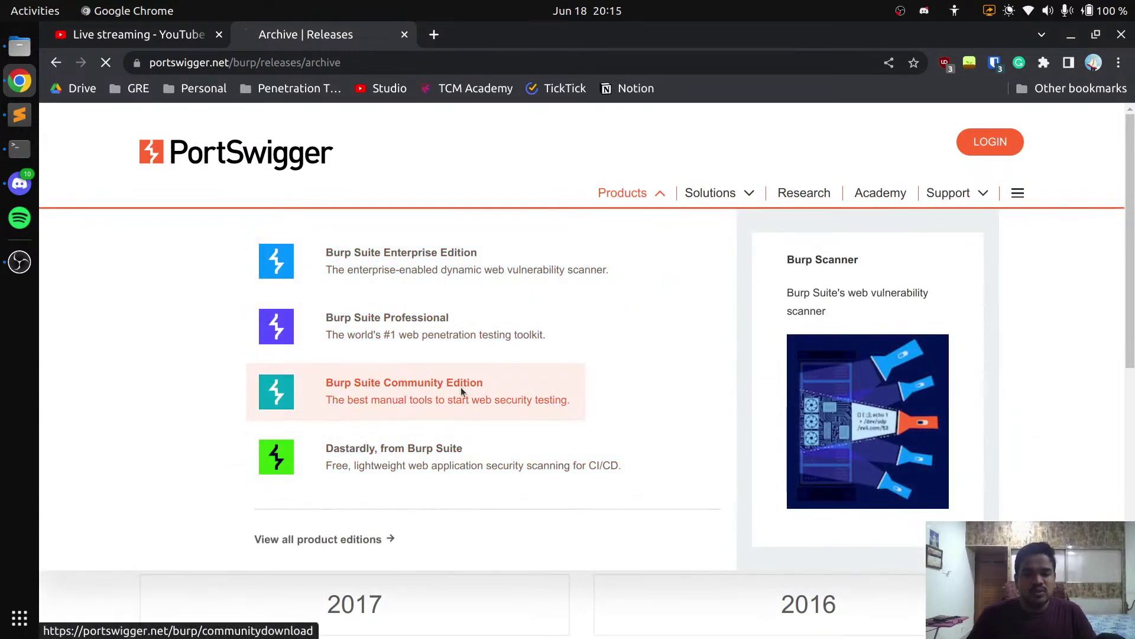
click(137, 37)
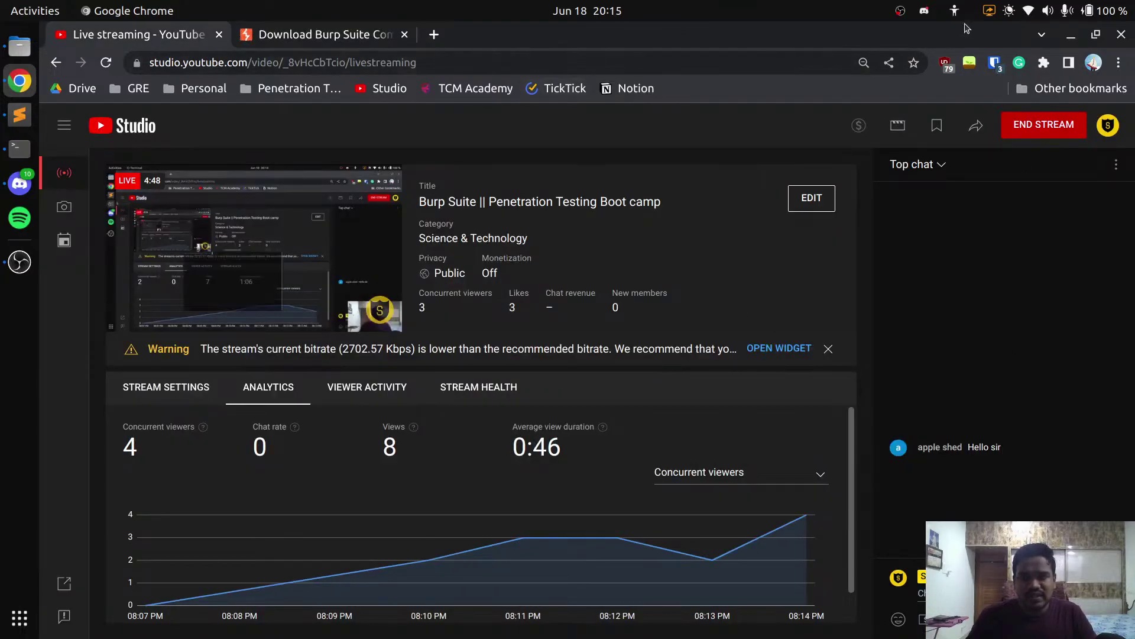
Check the webcam preview in OBS, then return to Chrome's Burp Suite download tab
drag(871, 43, 763, 95)
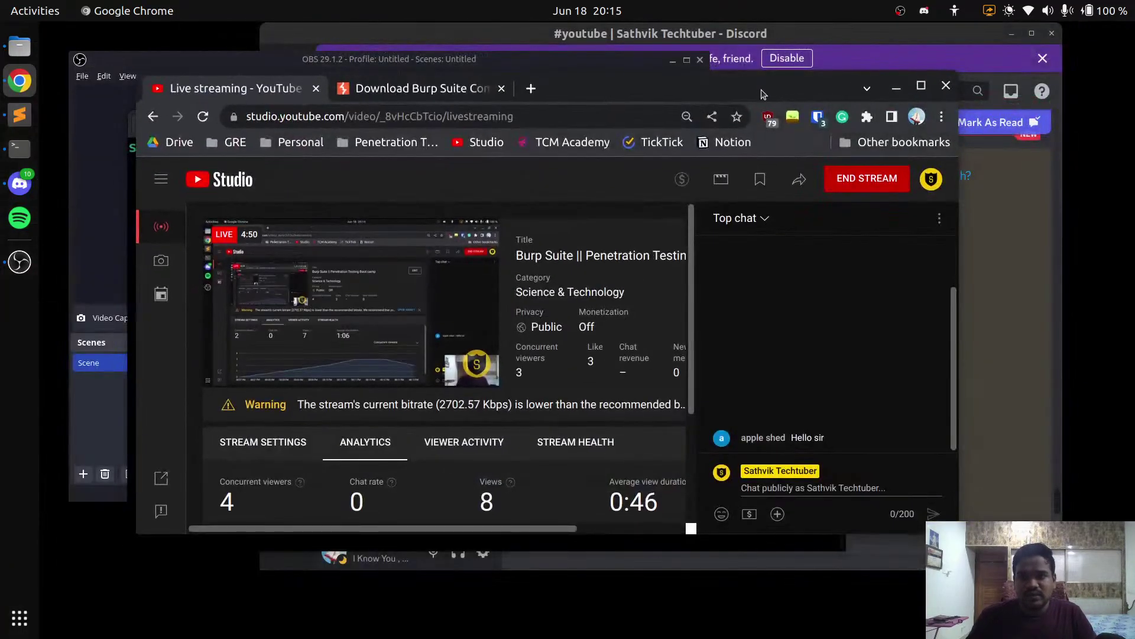
click(921, 86)
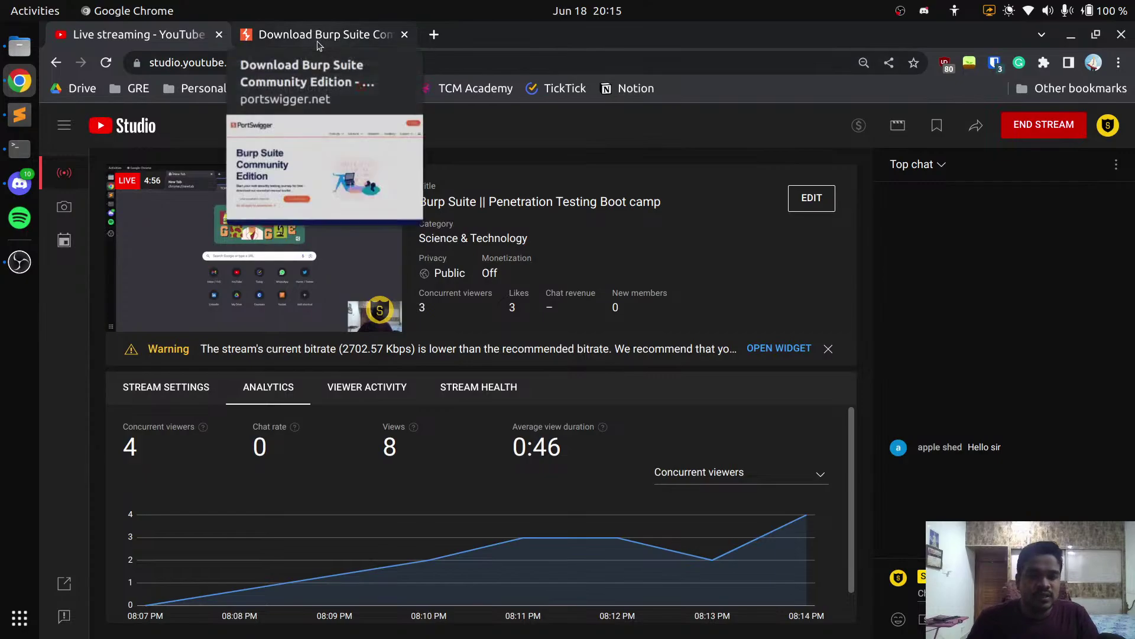
click(20, 262)
click(619, 230)
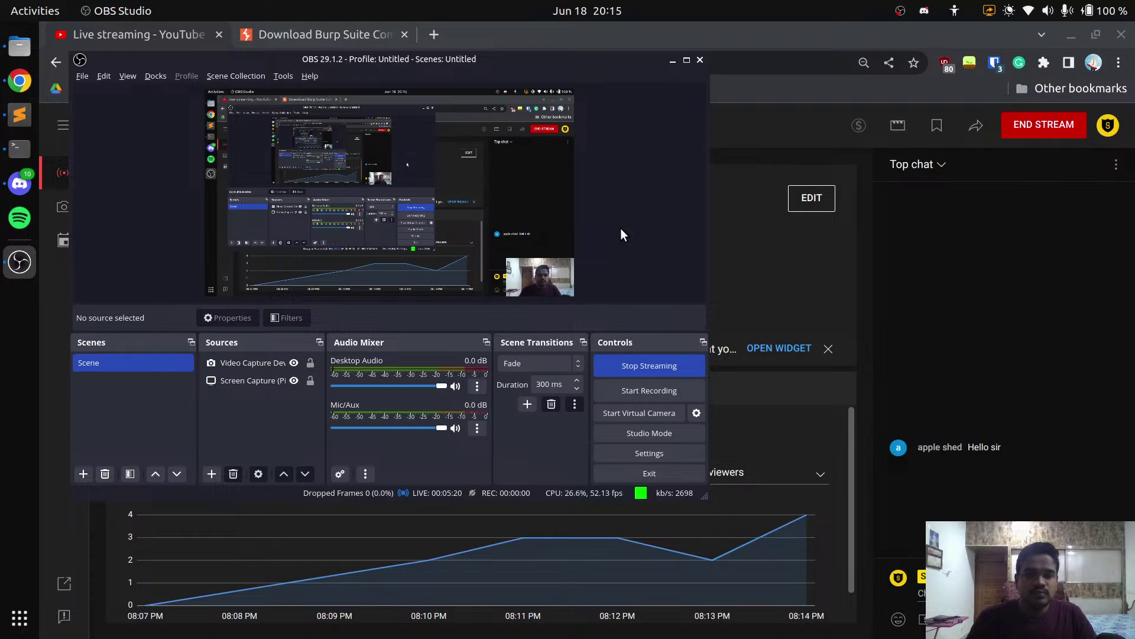
click(828, 33)
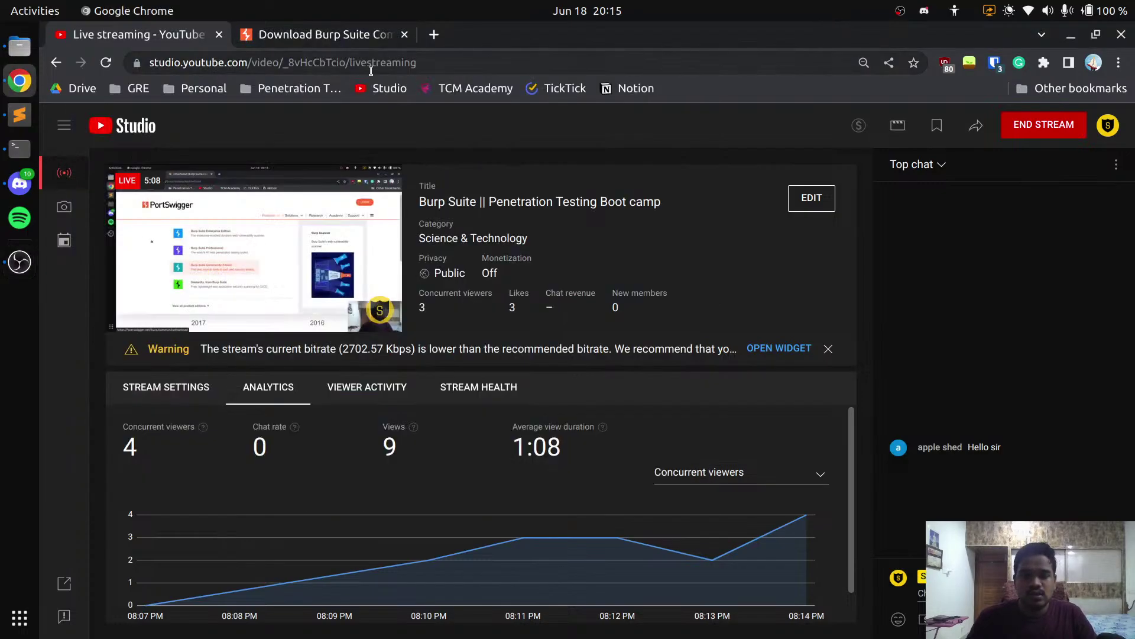
click(339, 36)
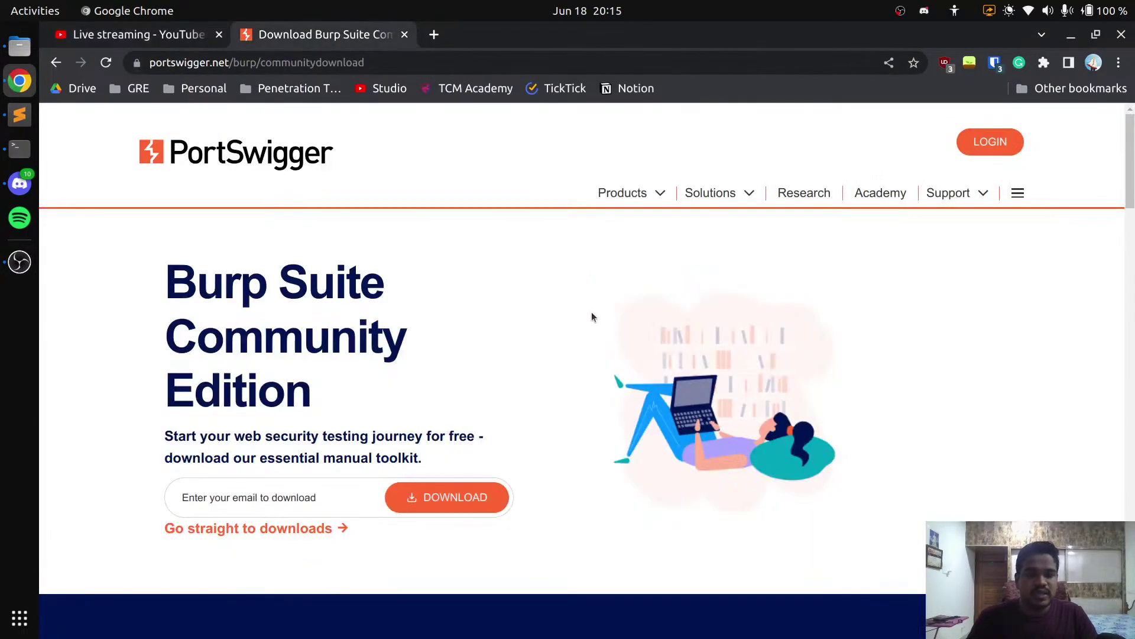
Go to the 2023.5.4 Community download, leaving the platform as Linux (64-bit)
scroll(579, 239, down, 3)
click(225, 344)
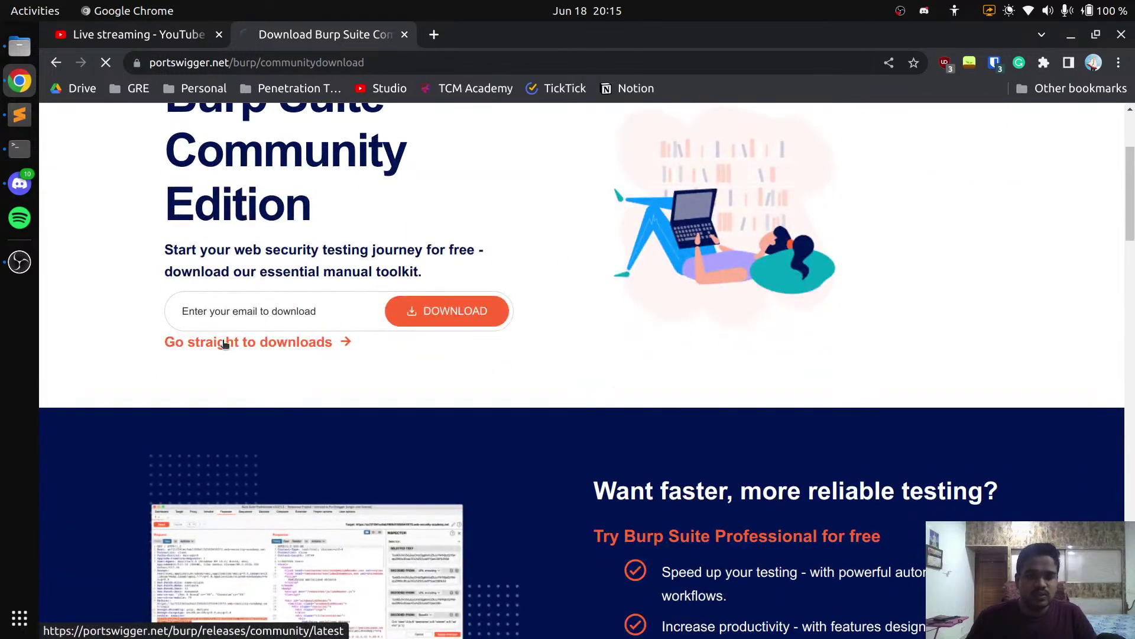
scroll(530, 374, down, 3)
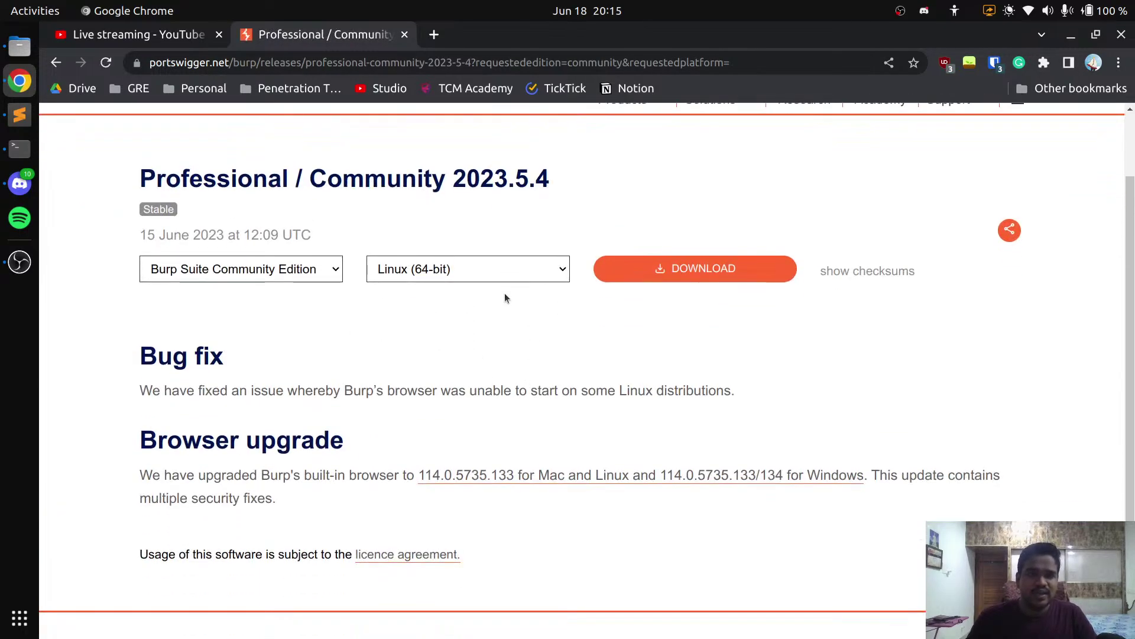
click(501, 274)
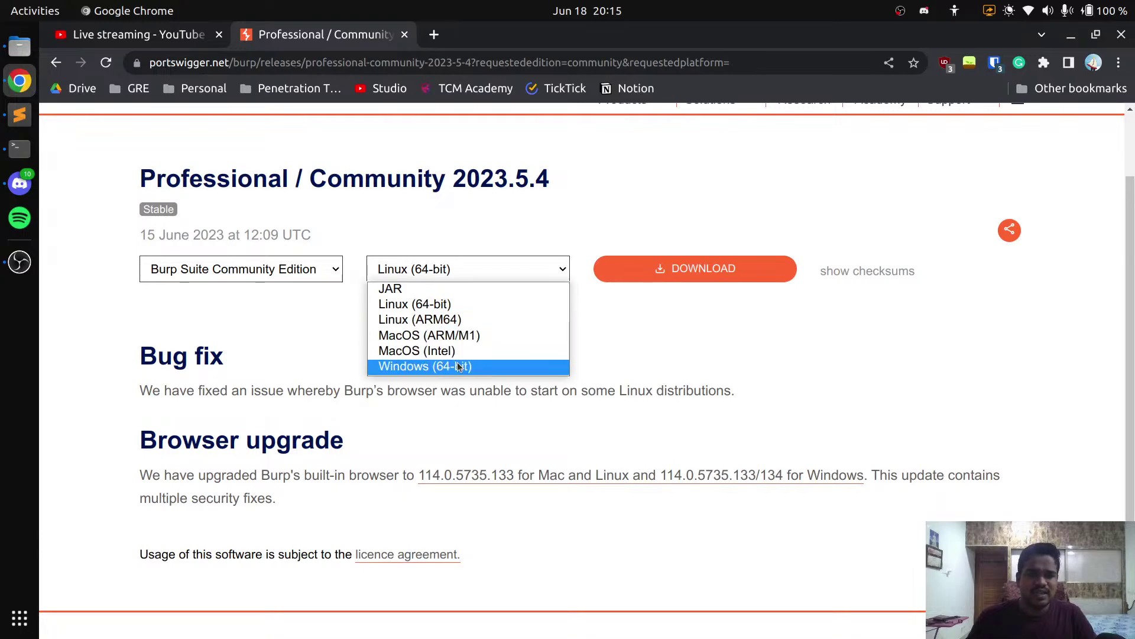
click(300, 338)
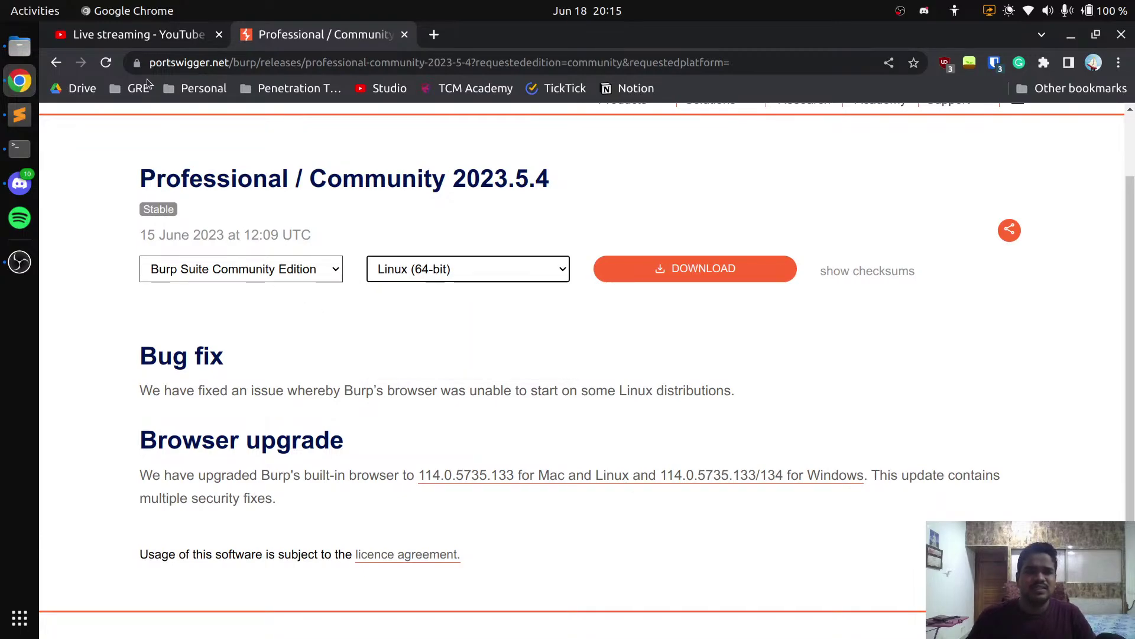
Briefly check the stream dashboard and Sublime Text, then open the All releases list
click(139, 38)
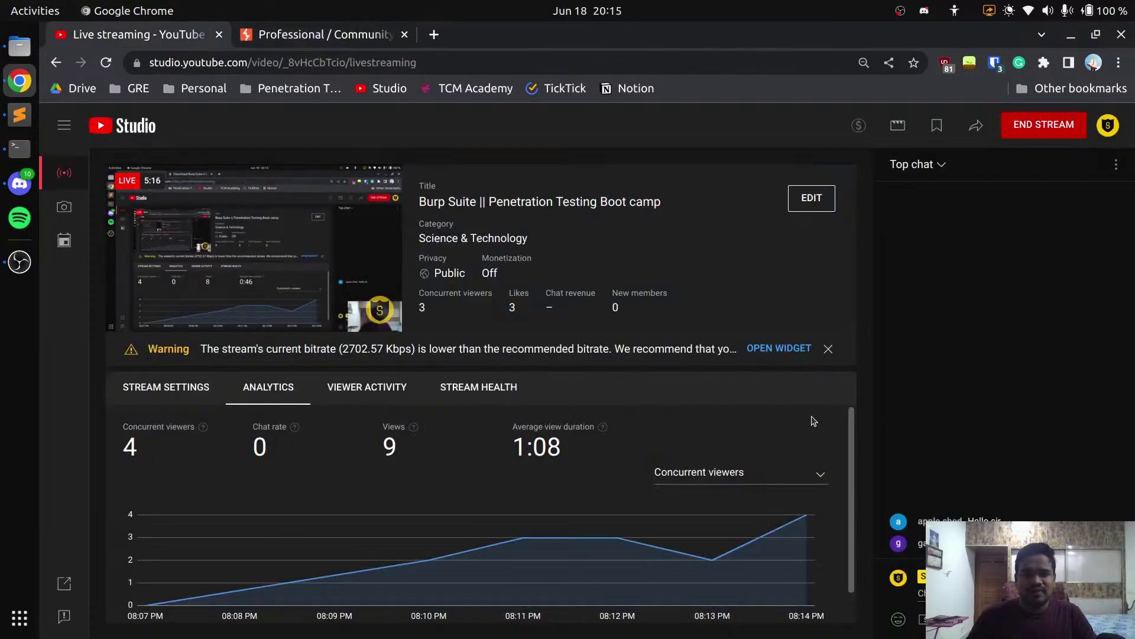
click(339, 39)
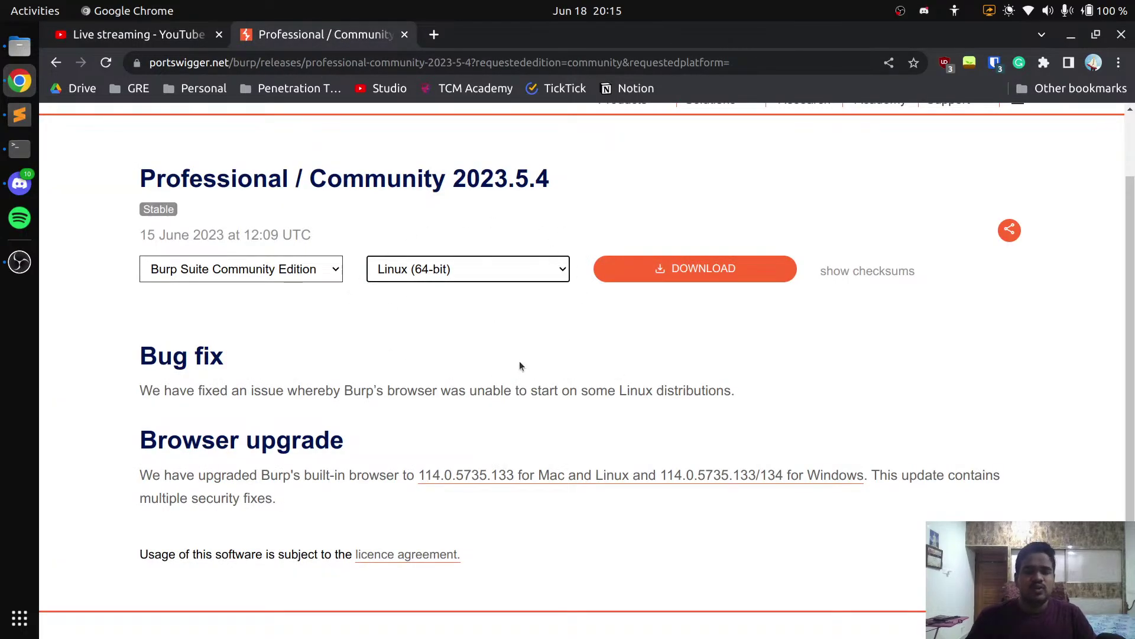
scroll(485, 373, down, 3)
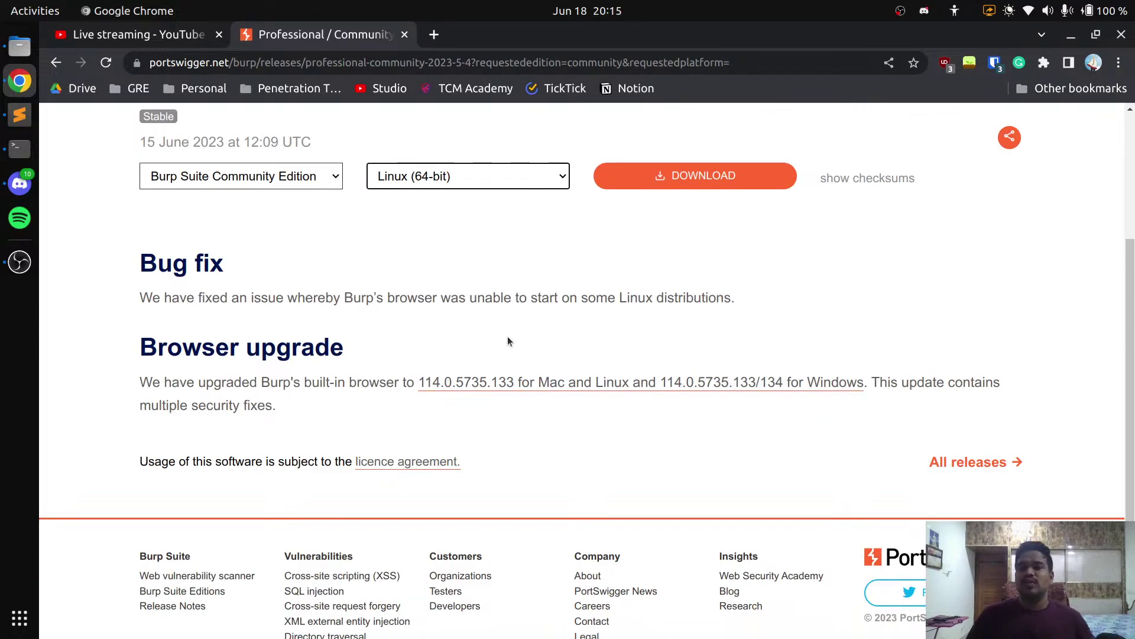
scroll(507, 336, up, 1)
scroll(589, 303, up, 3)
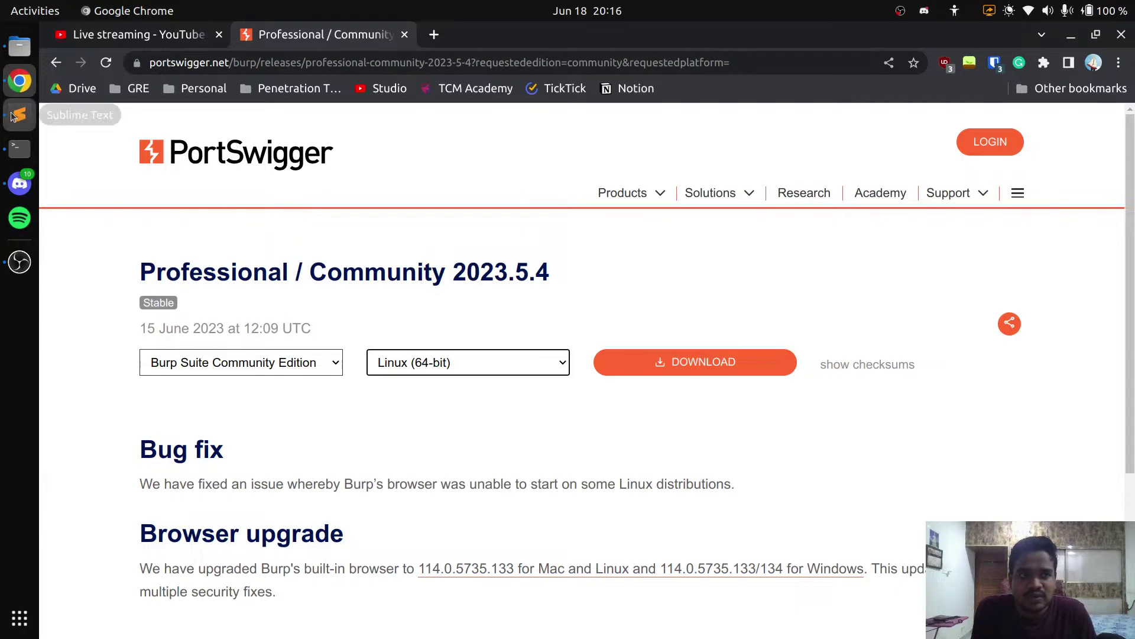
click(20, 114)
click(1121, 36)
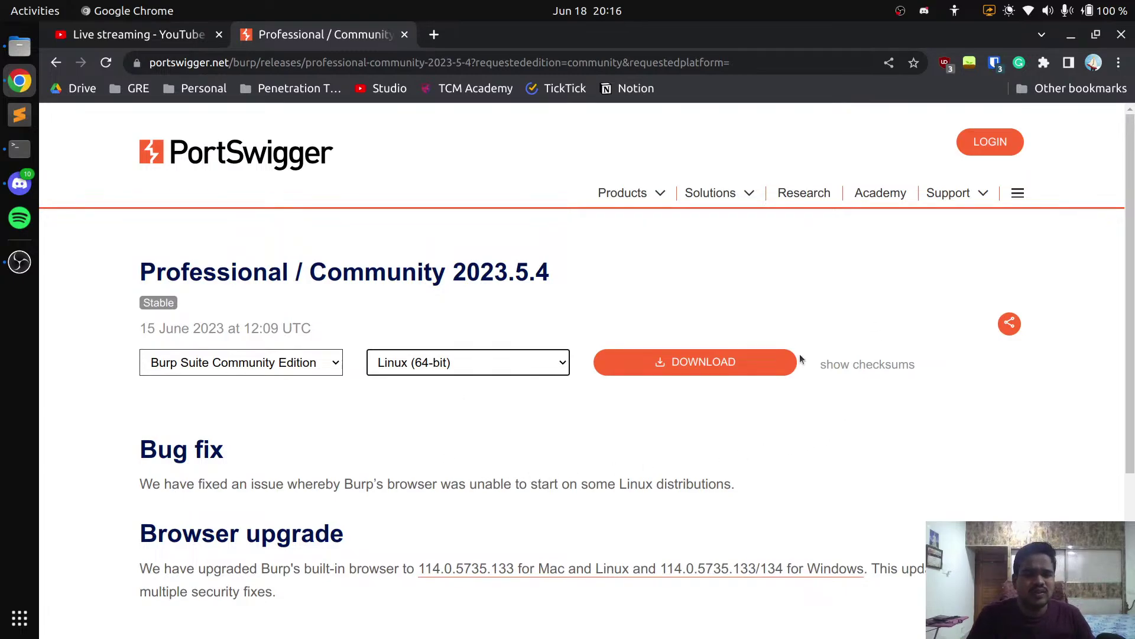
scroll(601, 411, down, 4)
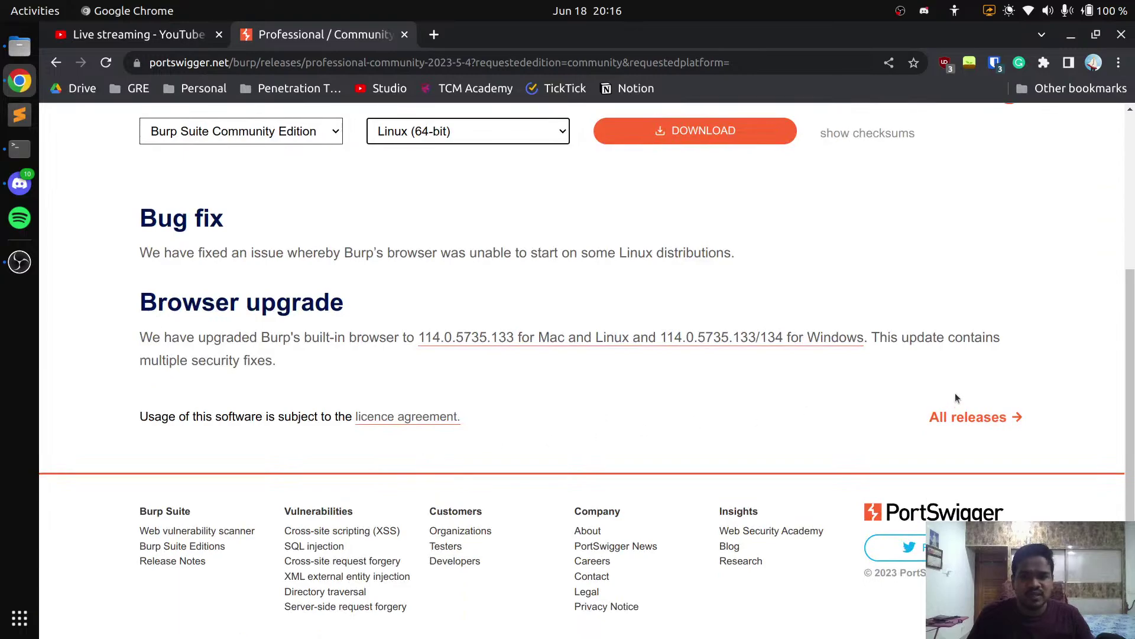
click(967, 418)
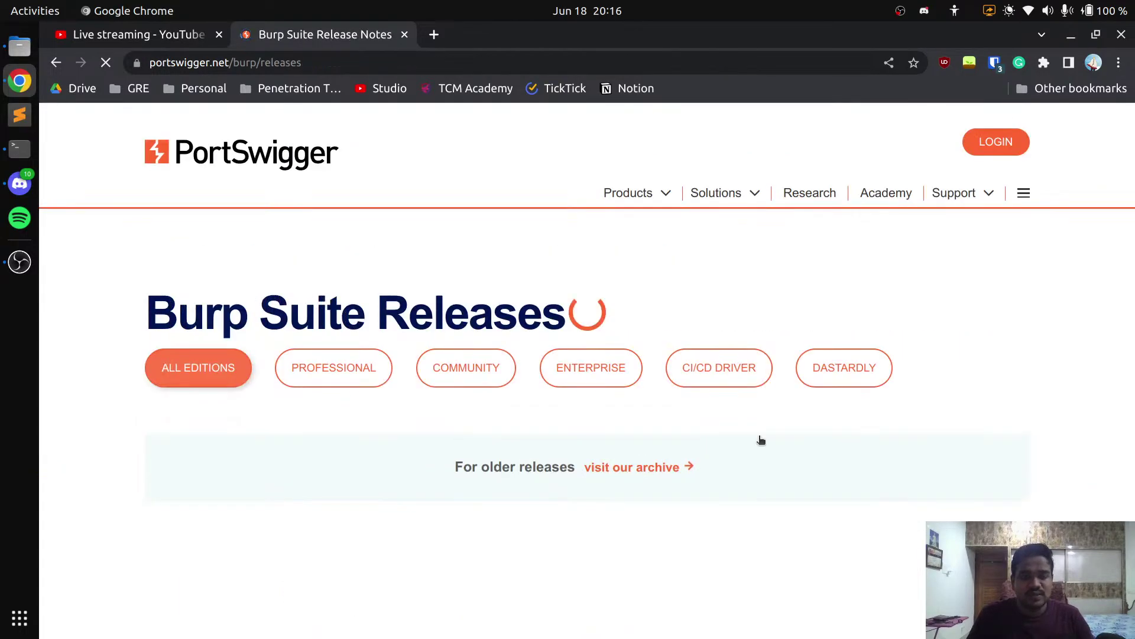
Send '1.' in the YouTube live chat, then bring OBS Studio forward
click(138, 34)
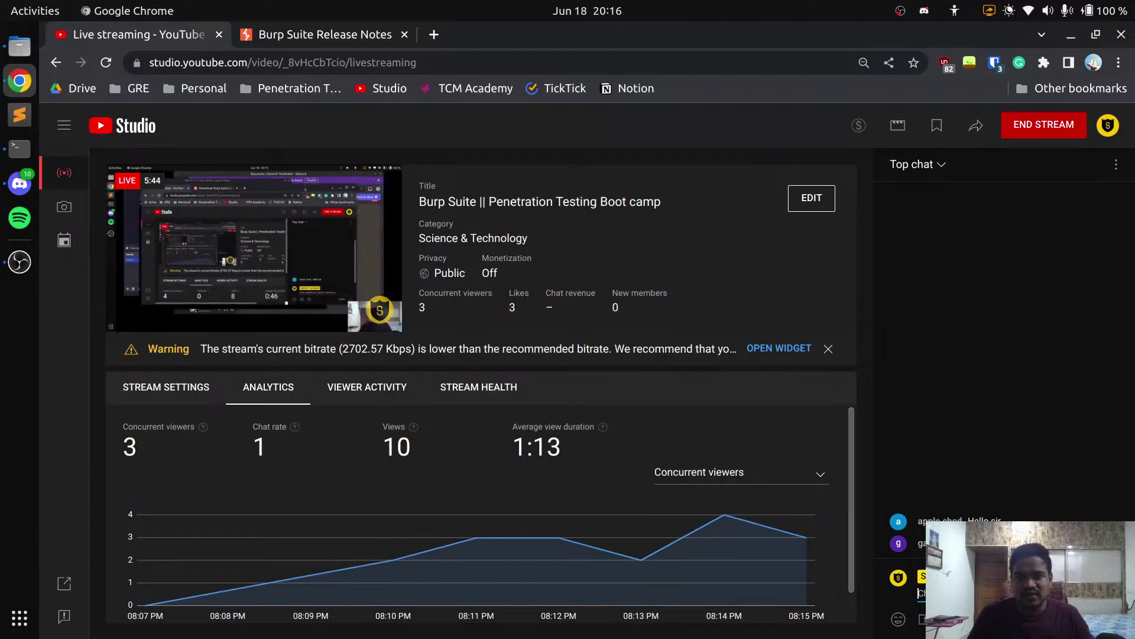
text(1)
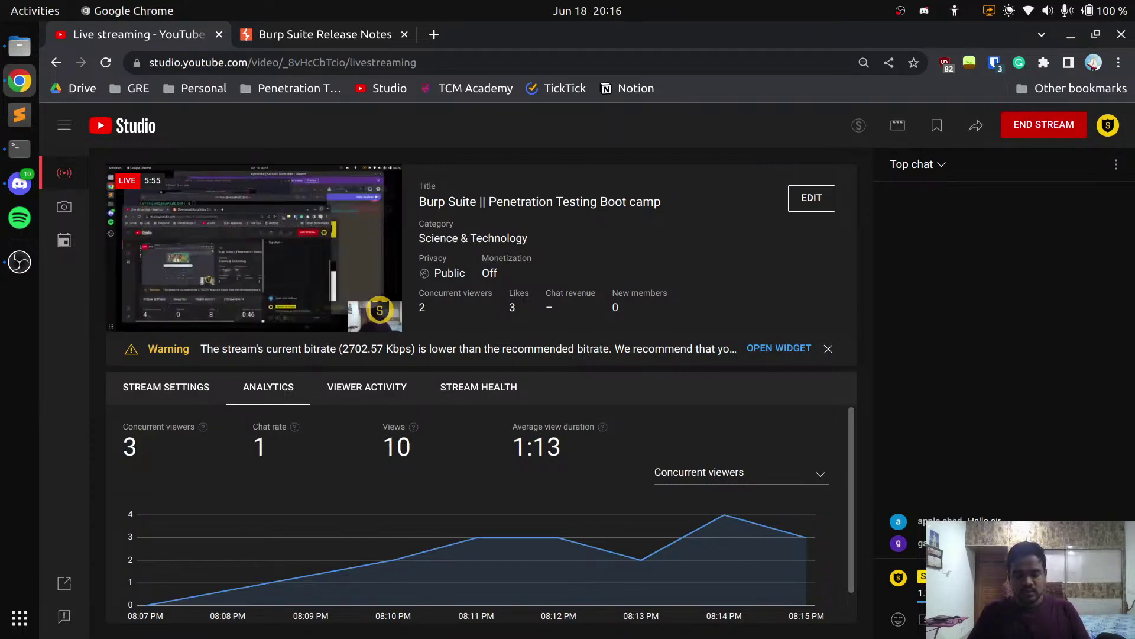
text(.)
key(Return)
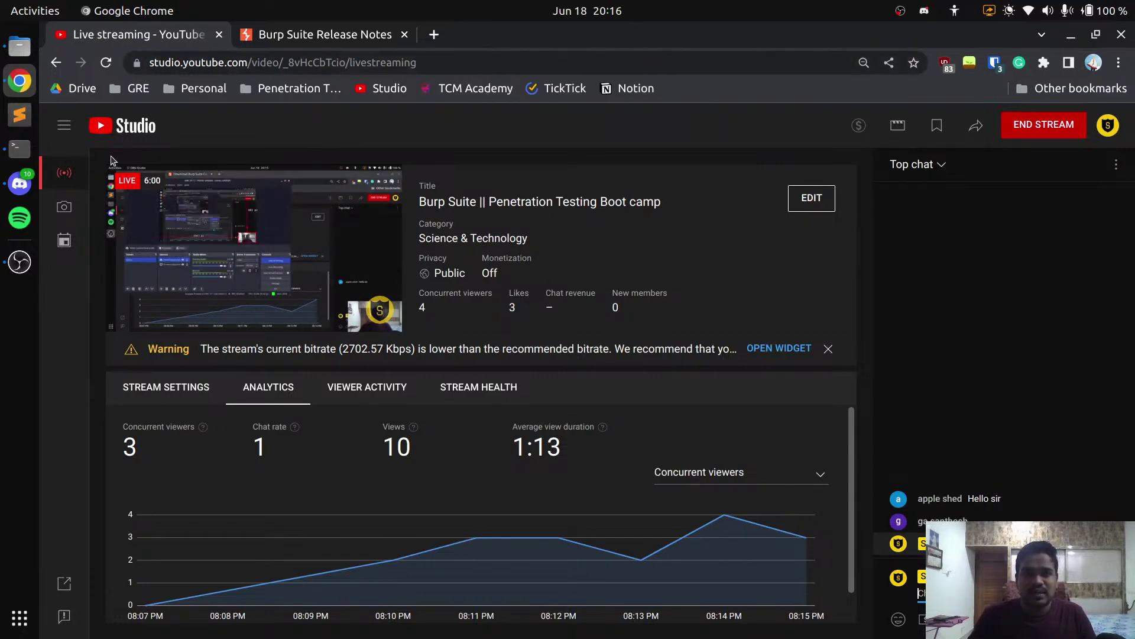
click(20, 264)
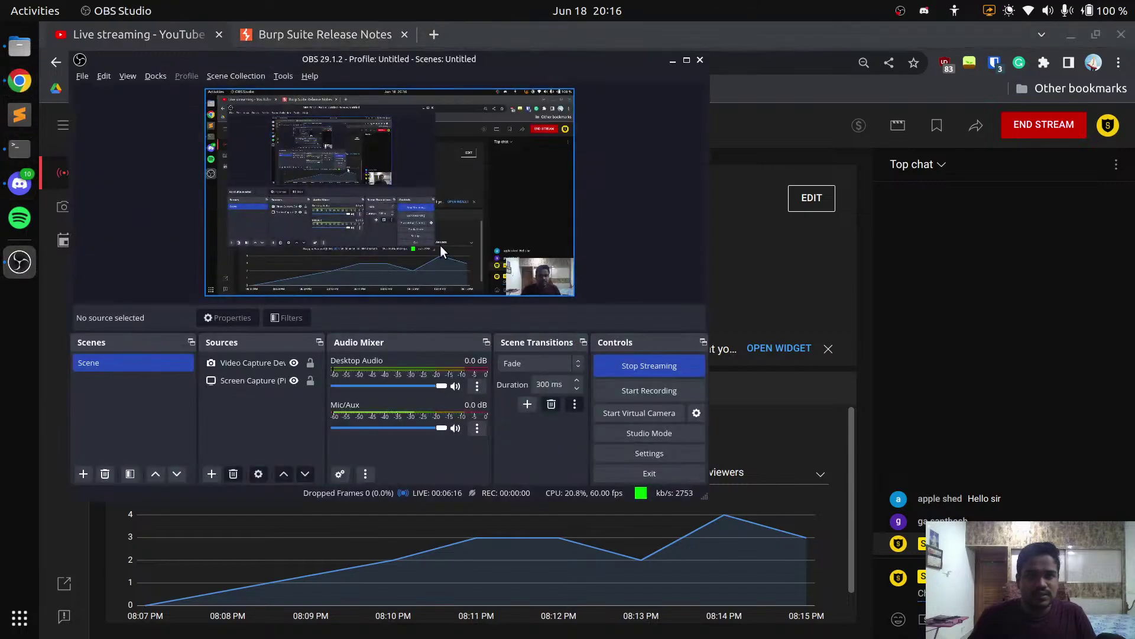
Enlarge the Video Capture overlay, shrink it back into the bottom-right corner, and deselect it
click(536, 277)
drag(507, 258, 204, 88)
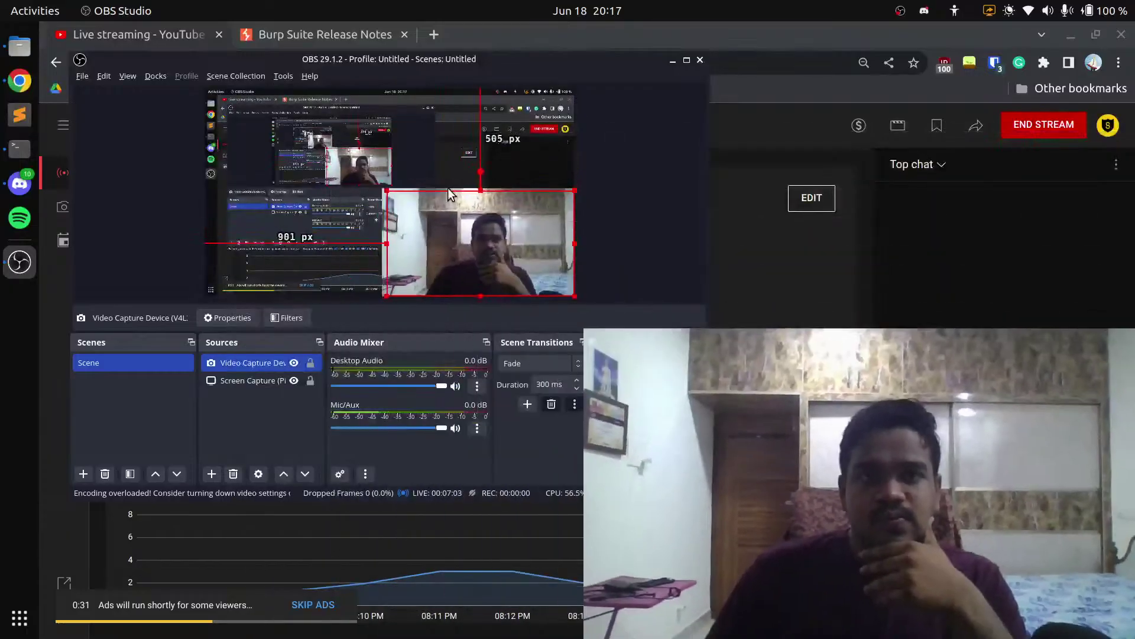
drag(449, 193, 538, 255)
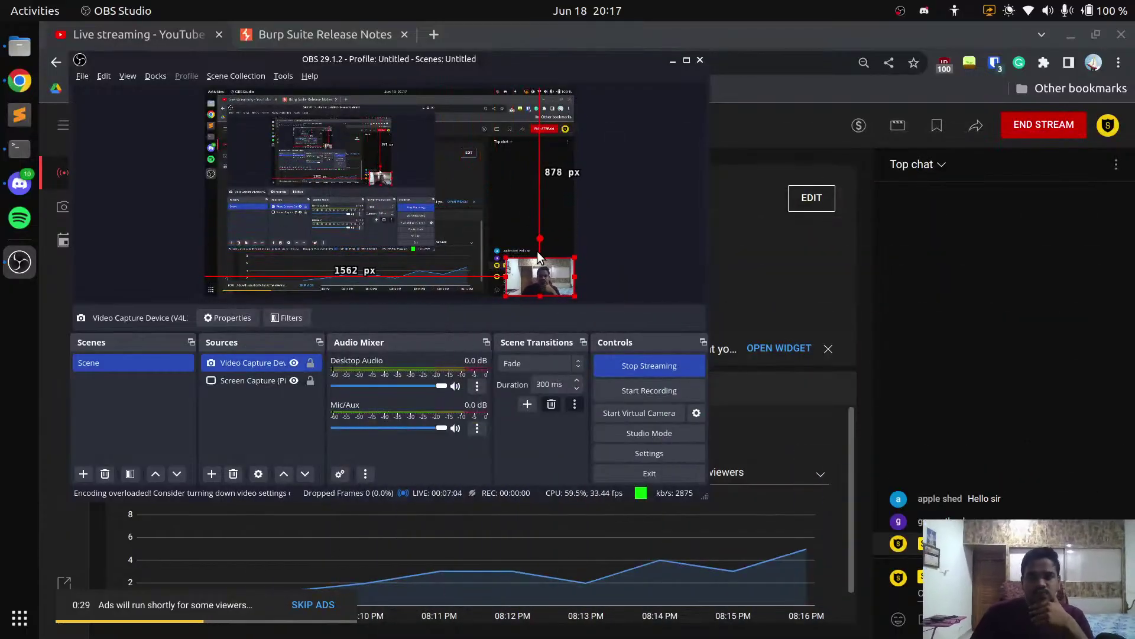
click(623, 263)
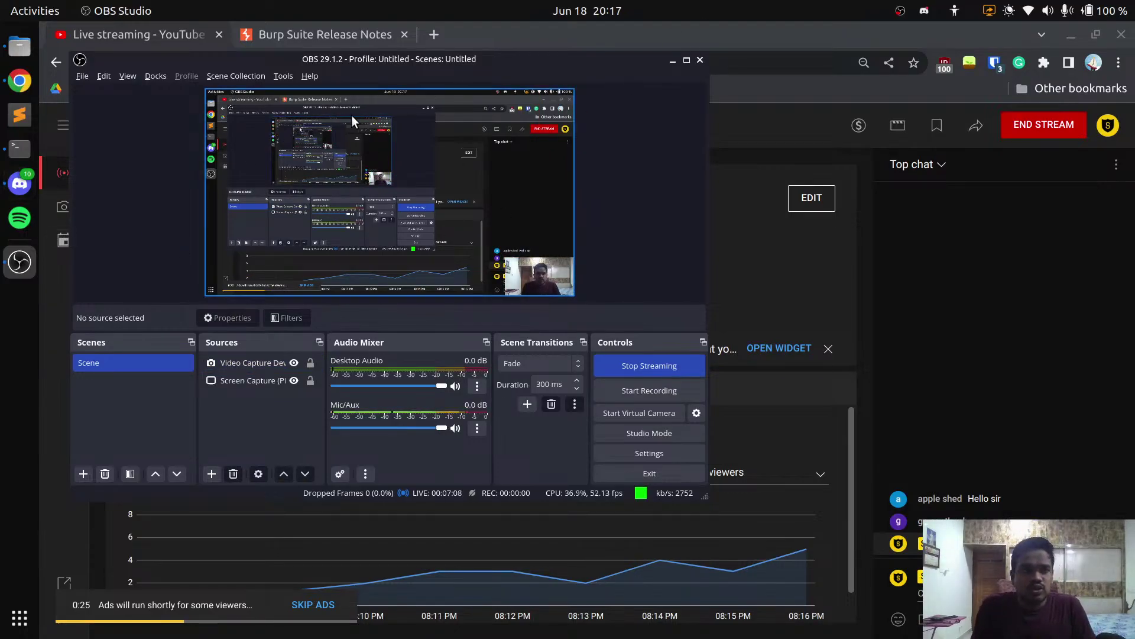
Start Burp with a temporary project and the 'Use Burp defaults' configuration
click(317, 47)
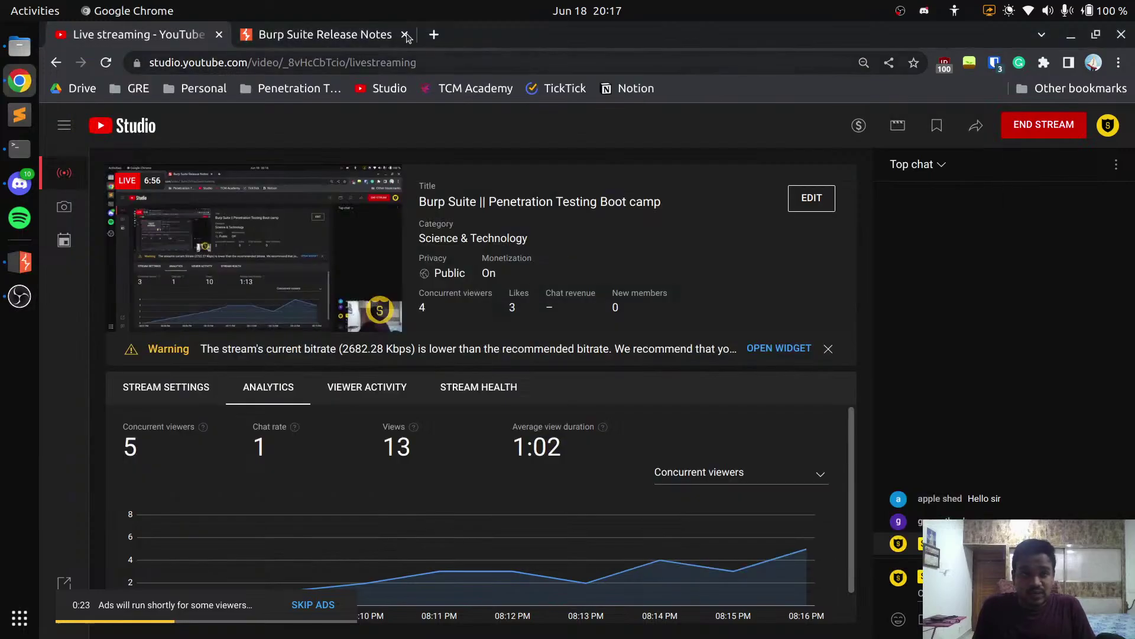
click(20, 261)
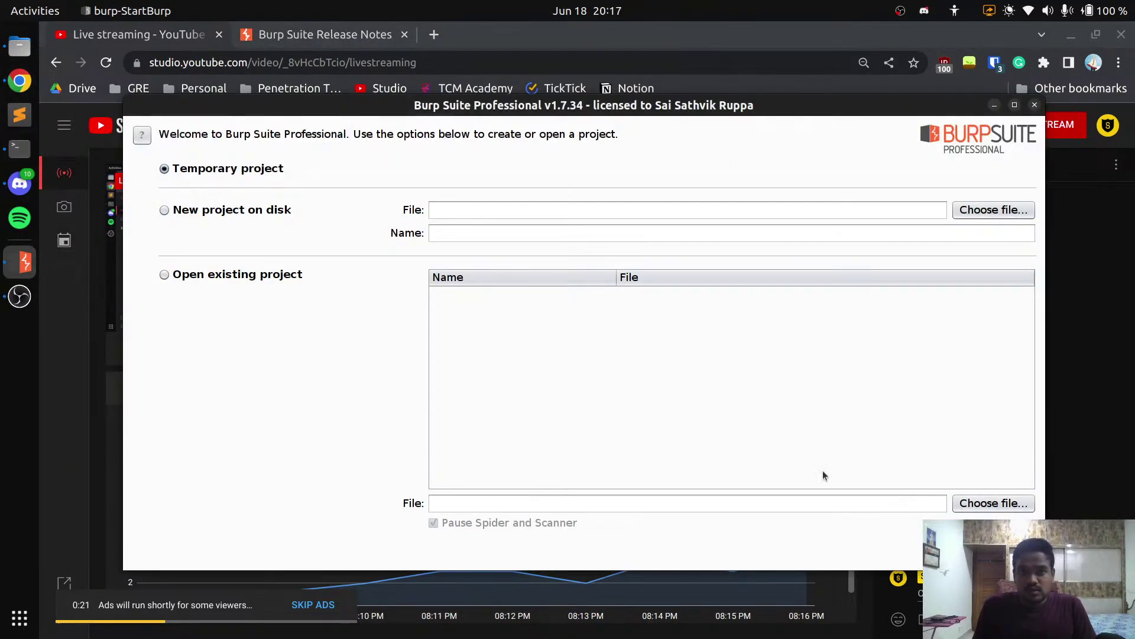
key(Return)
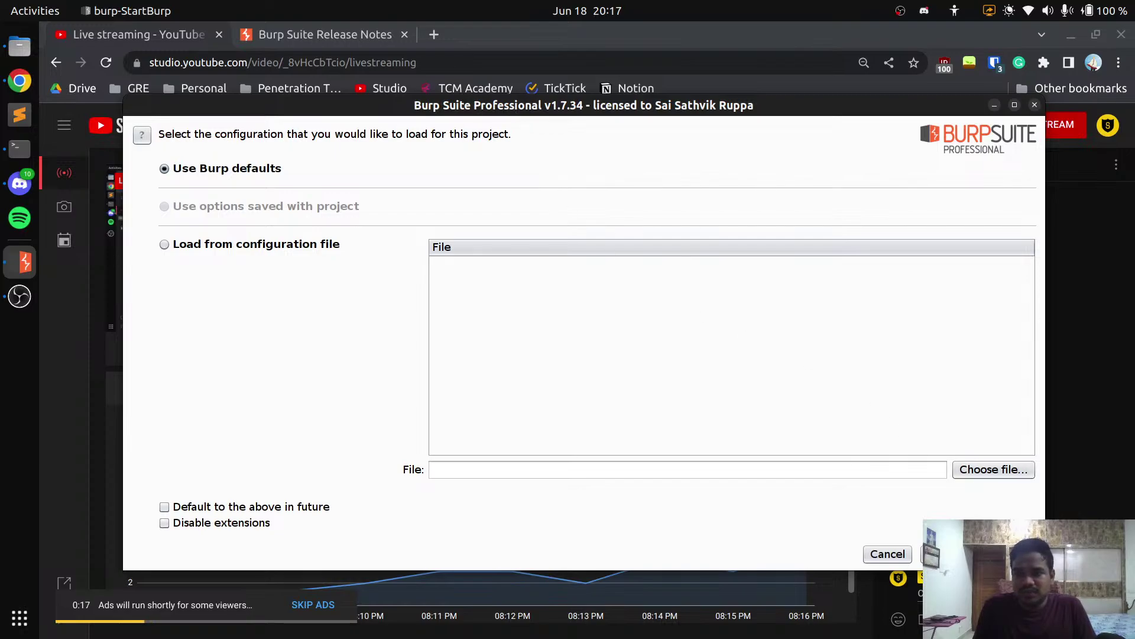
key(Return)
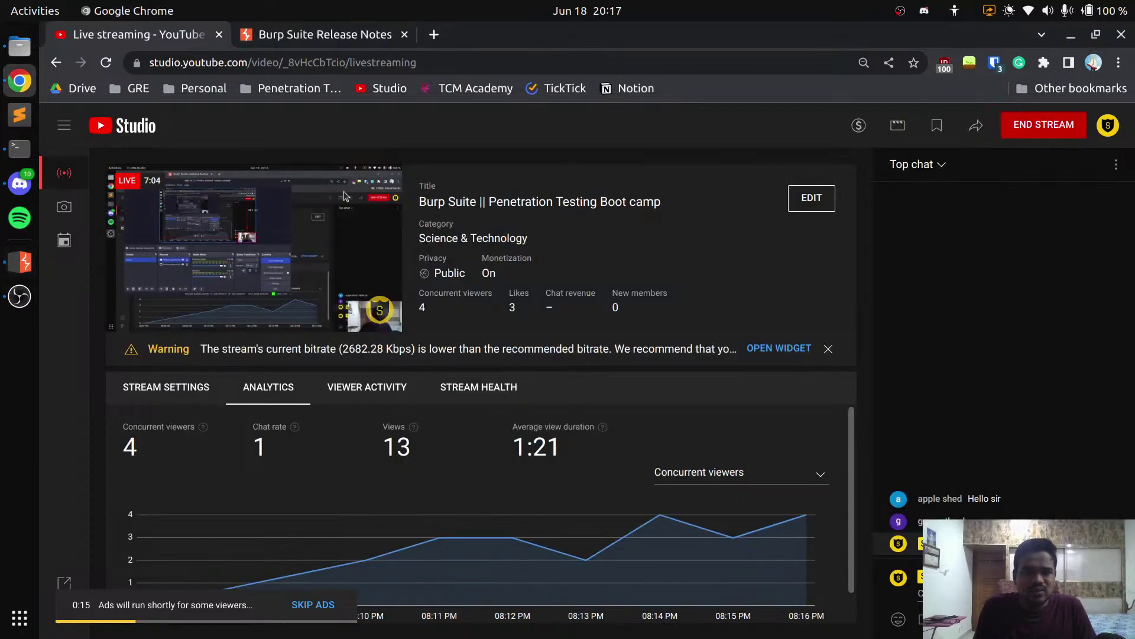
Scroll the Burp Suite Release Notes back to version 2022.9, then return to YouTube Studio
click(329, 36)
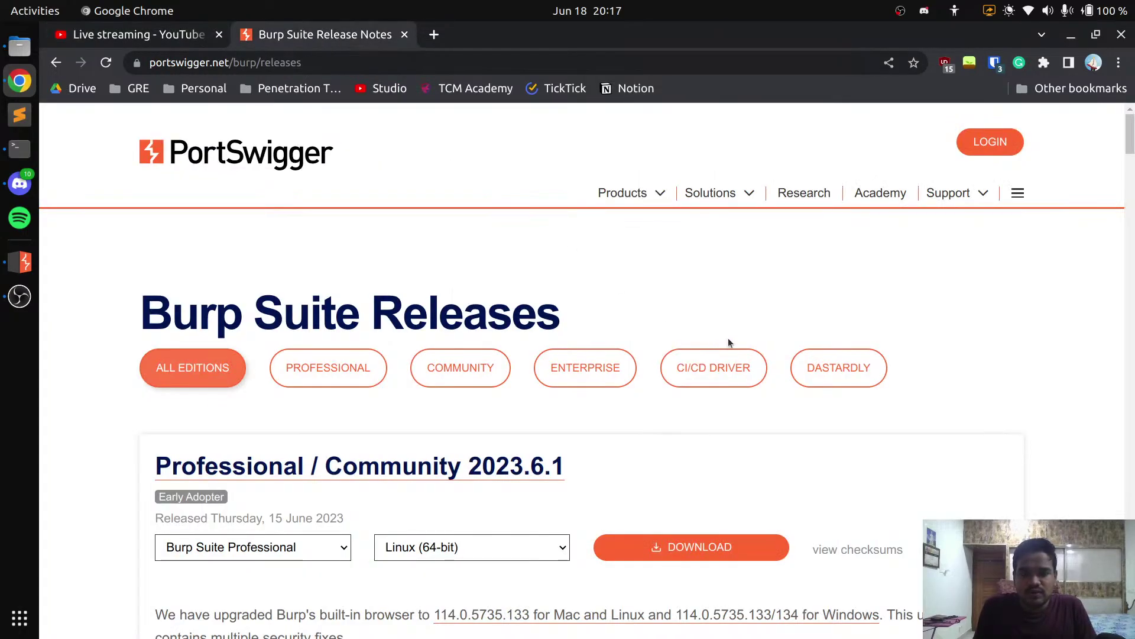
scroll(882, 329, down, 3)
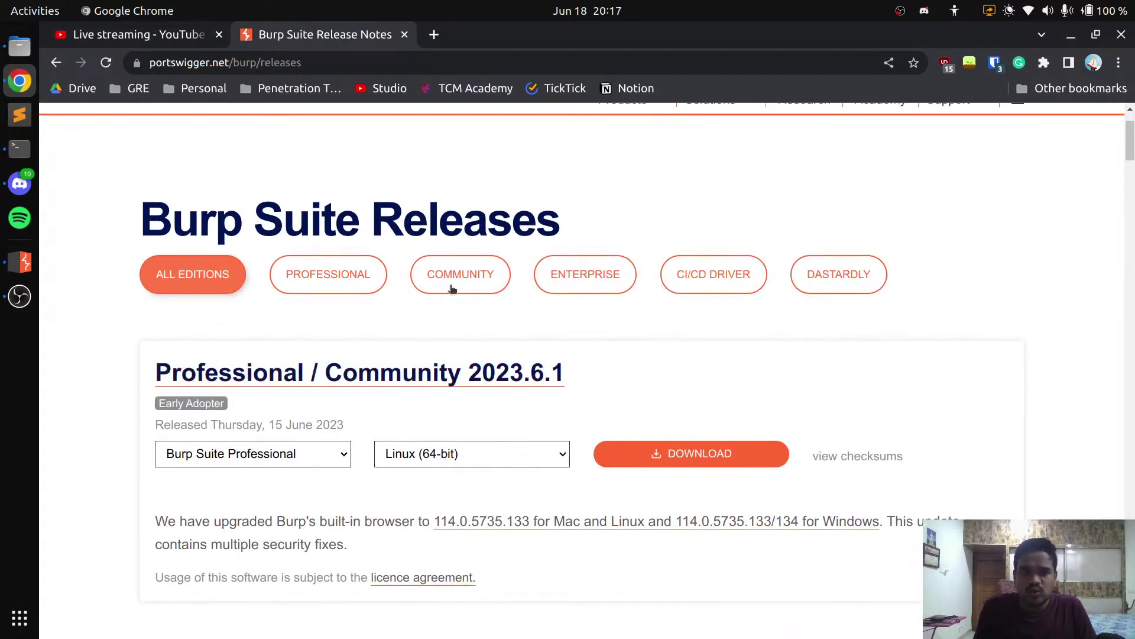
scroll(562, 385, down, 5)
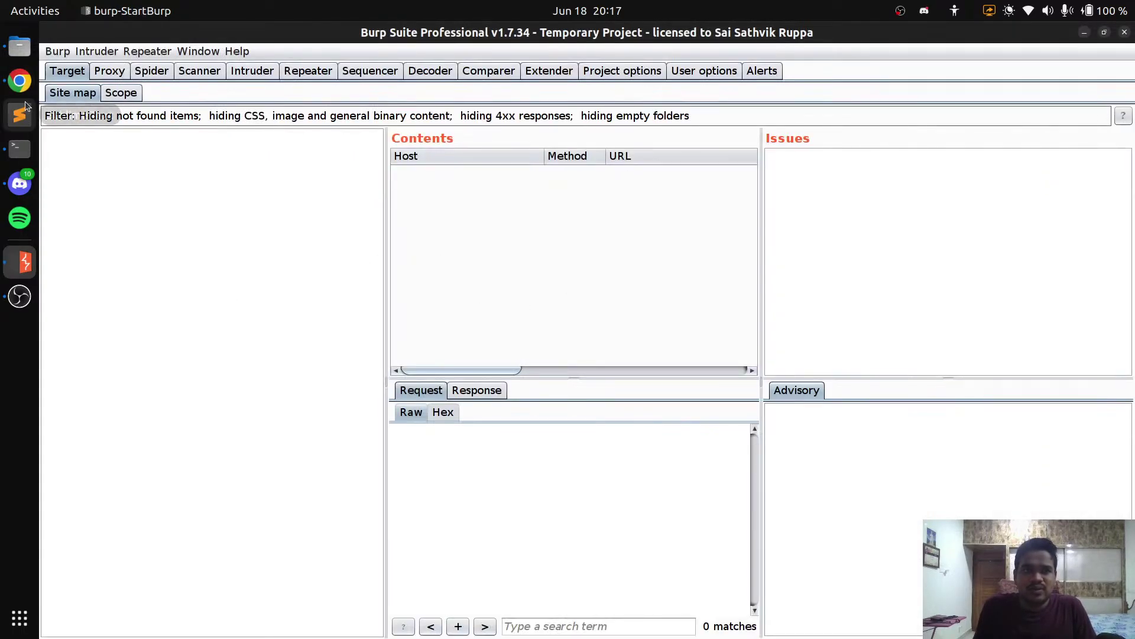
click(19, 80)
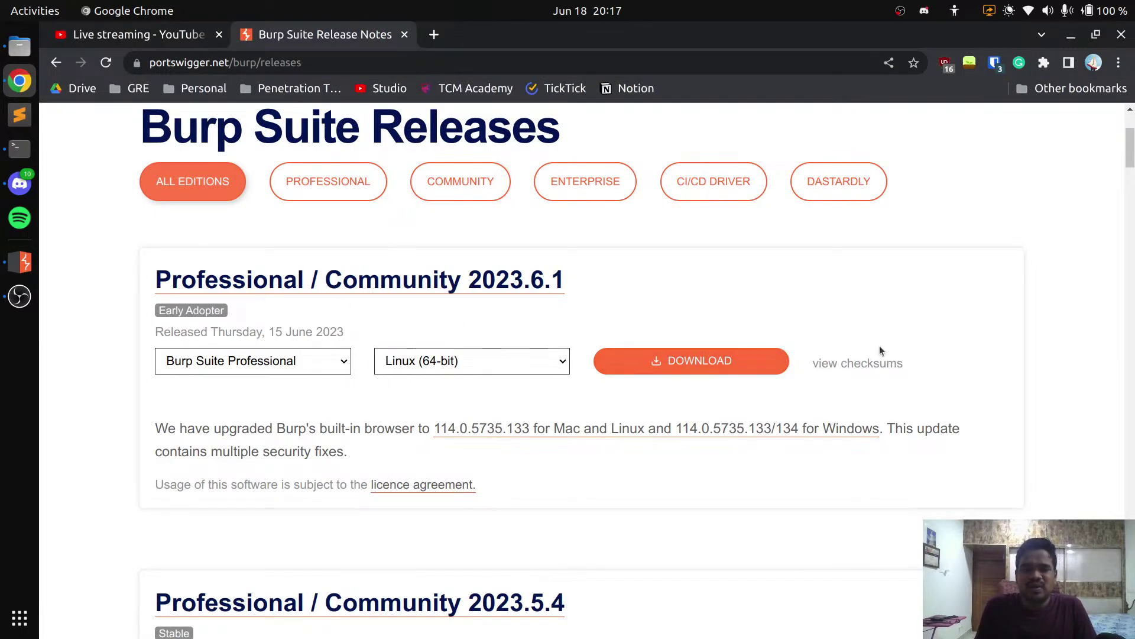
scroll(568, 410, down, 15)
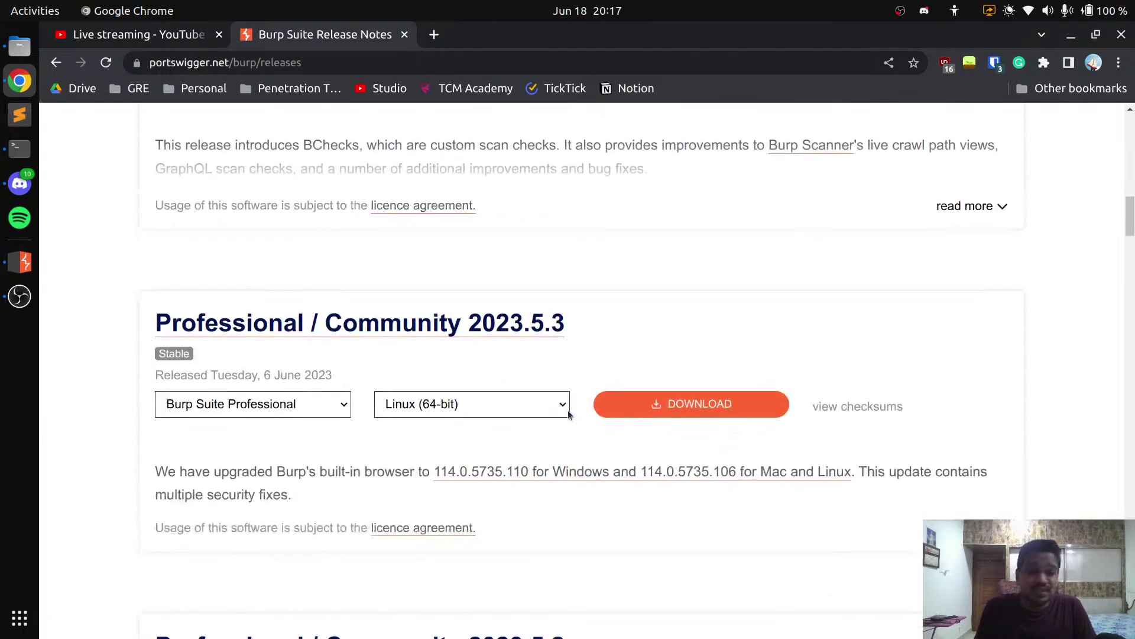
scroll(567, 412, down, 20)
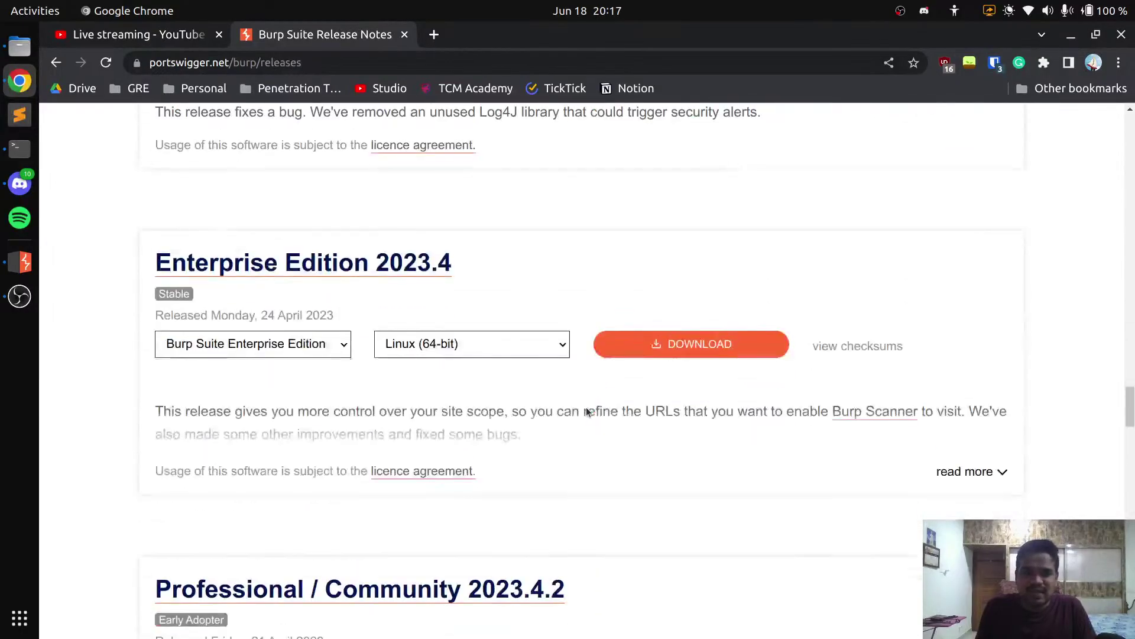
scroll(588, 412, down, 20)
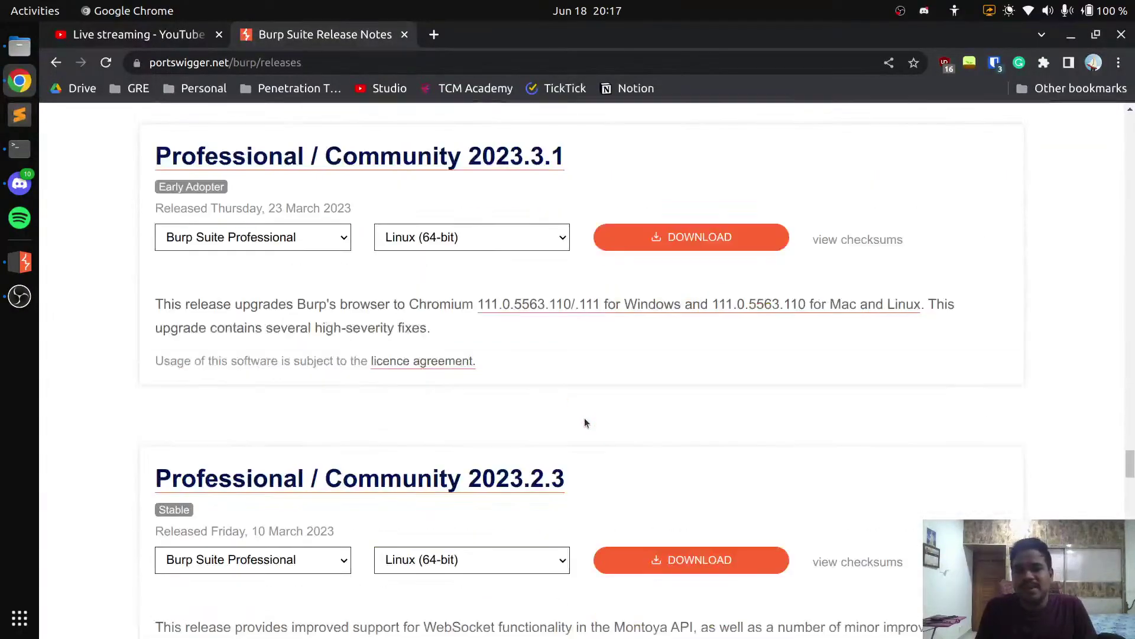
scroll(584, 422, down, 20)
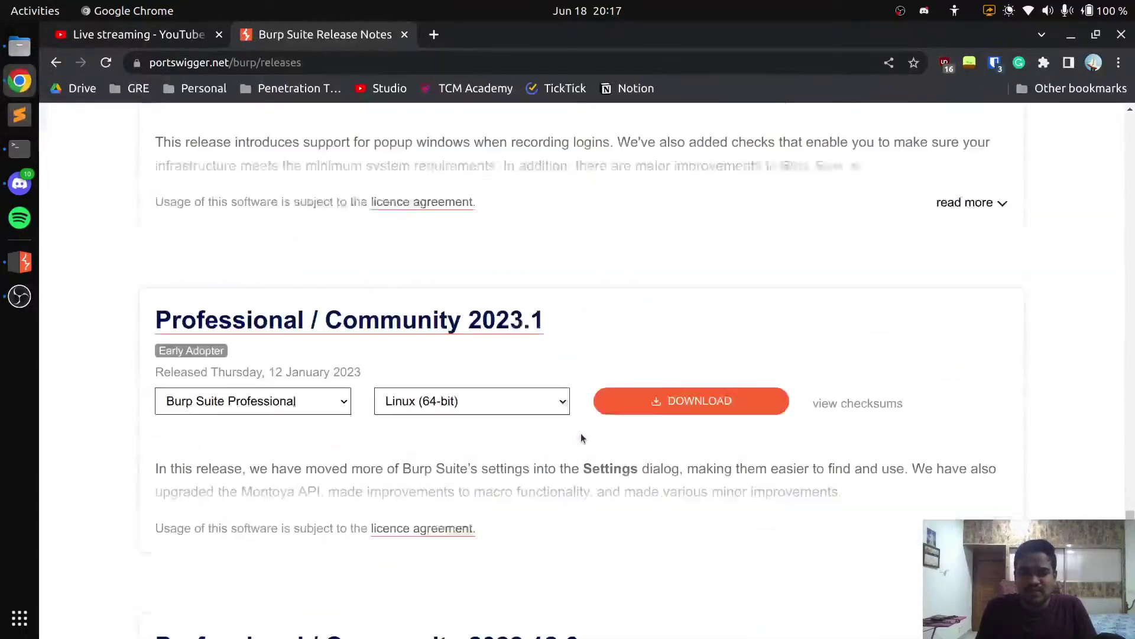
scroll(582, 435, down, 20)
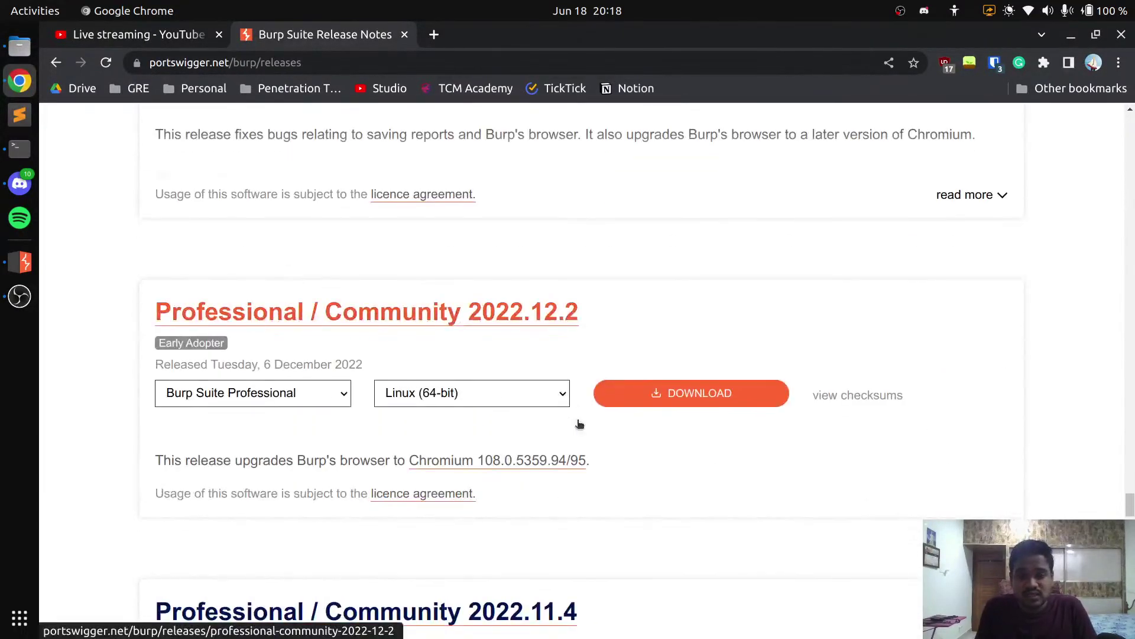
scroll(579, 424, down, 20)
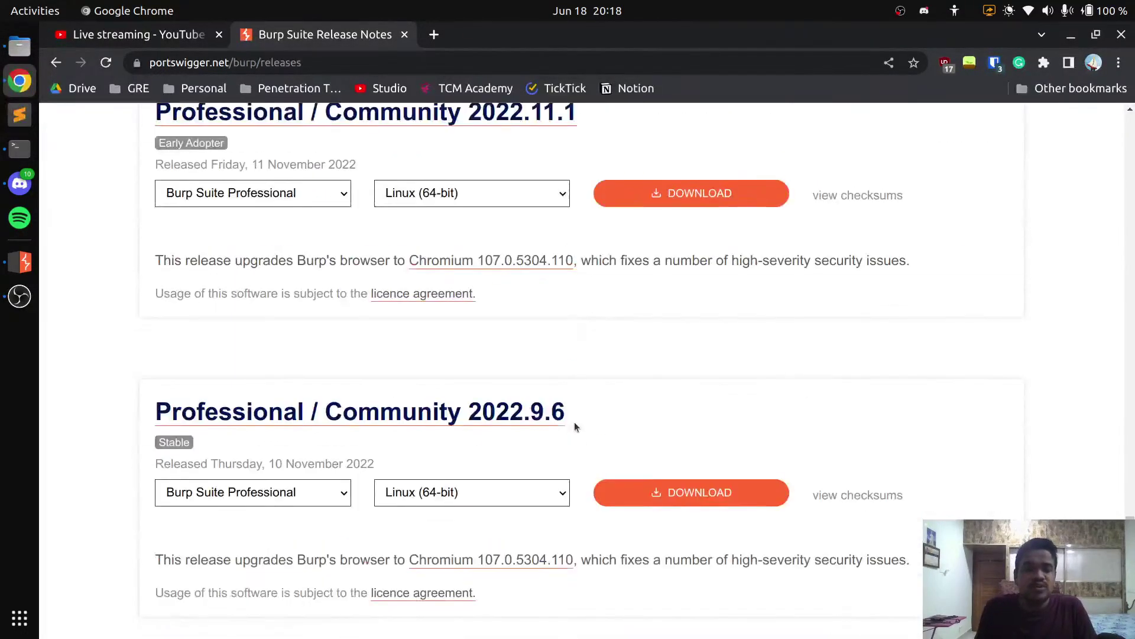
scroll(575, 426, down, 20)
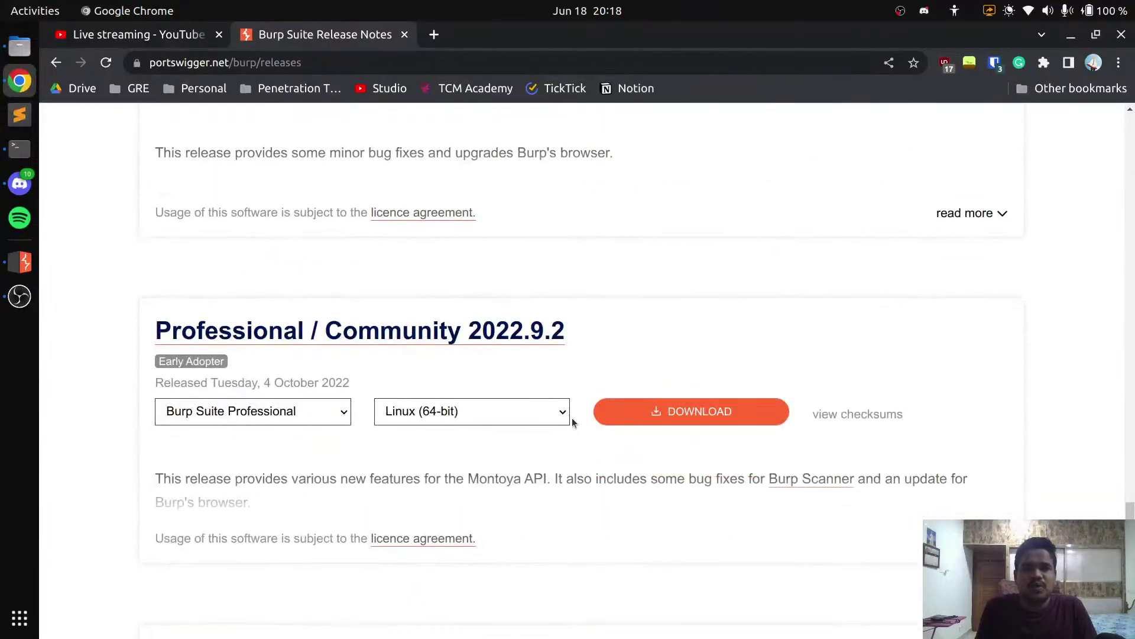
scroll(573, 421, down, 12)
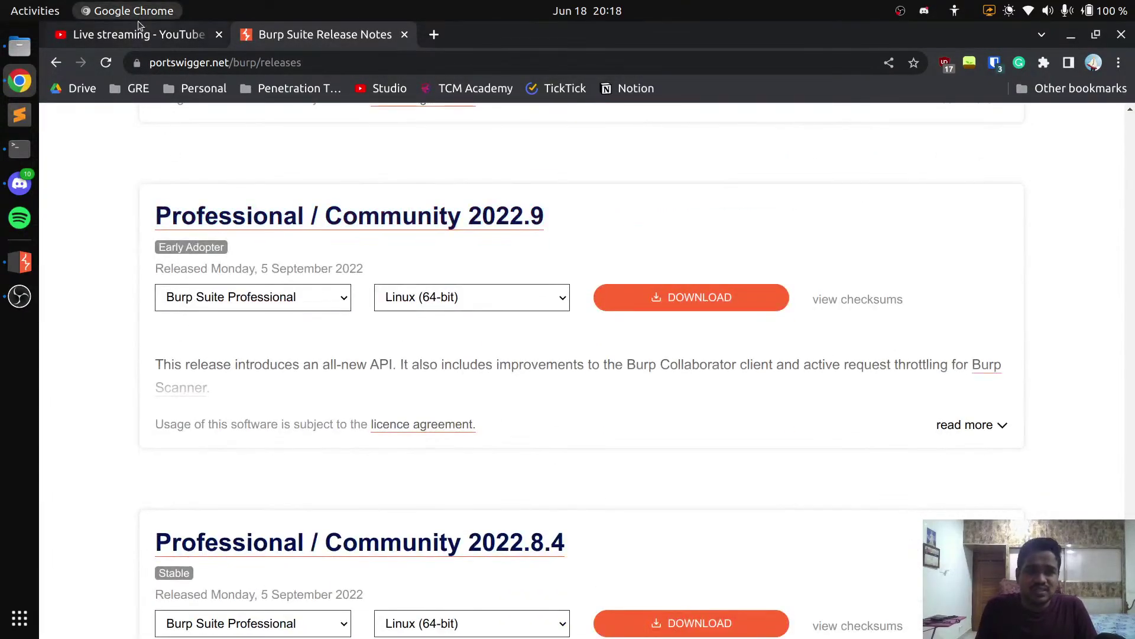
click(140, 34)
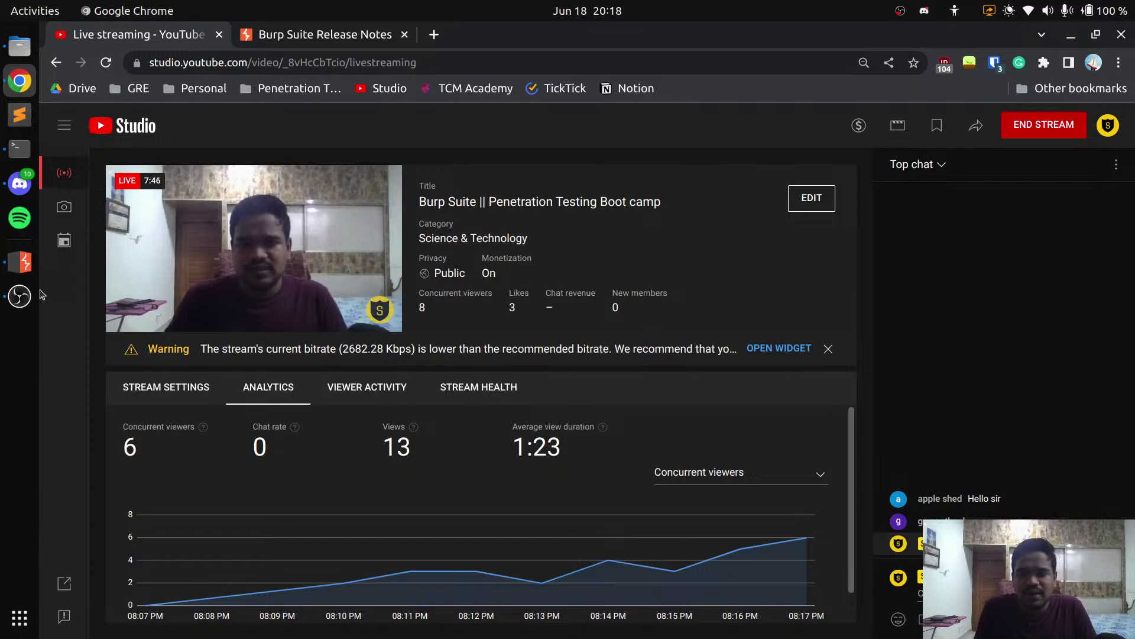
Bring up Burp's empty Target site map, then launch Firefox from Show Applications
click(25, 263)
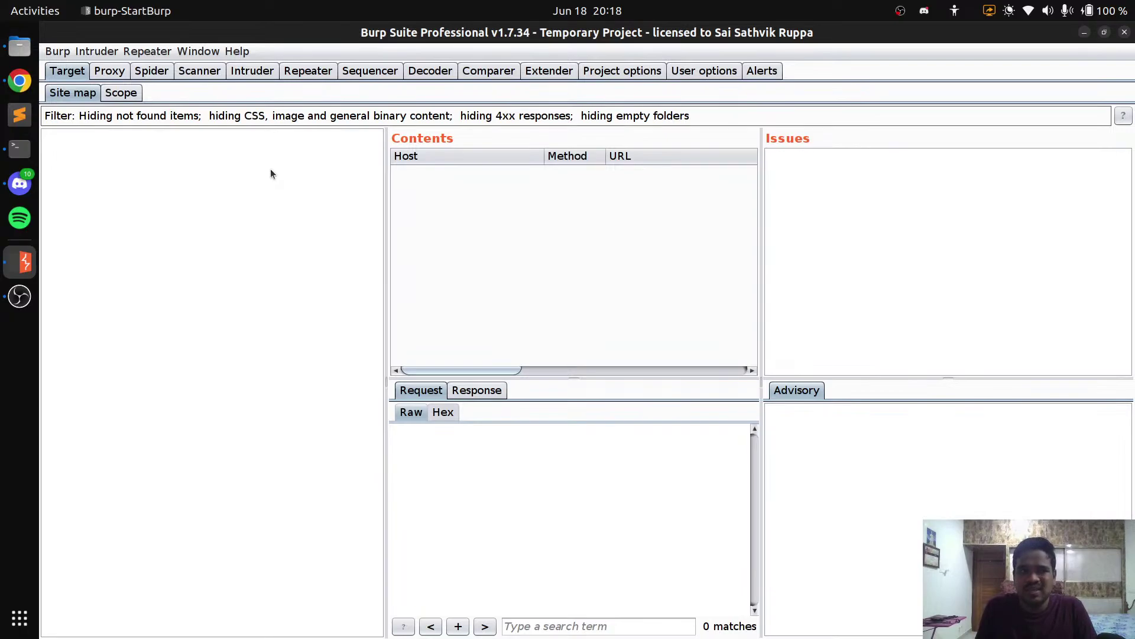
click(10, 79)
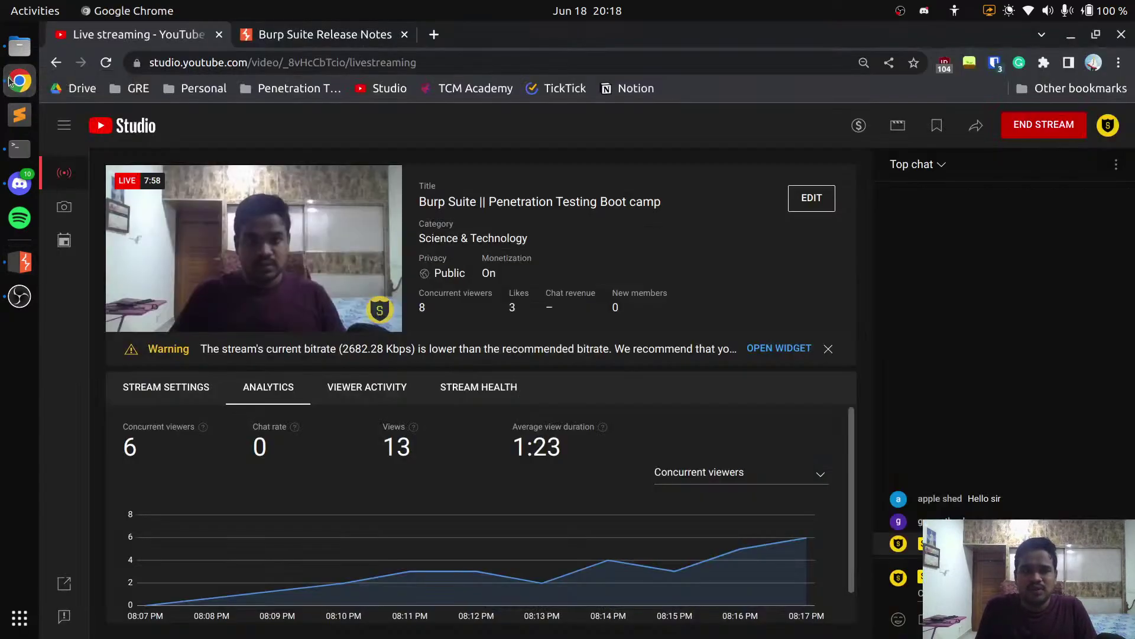
key(alt+Tab)
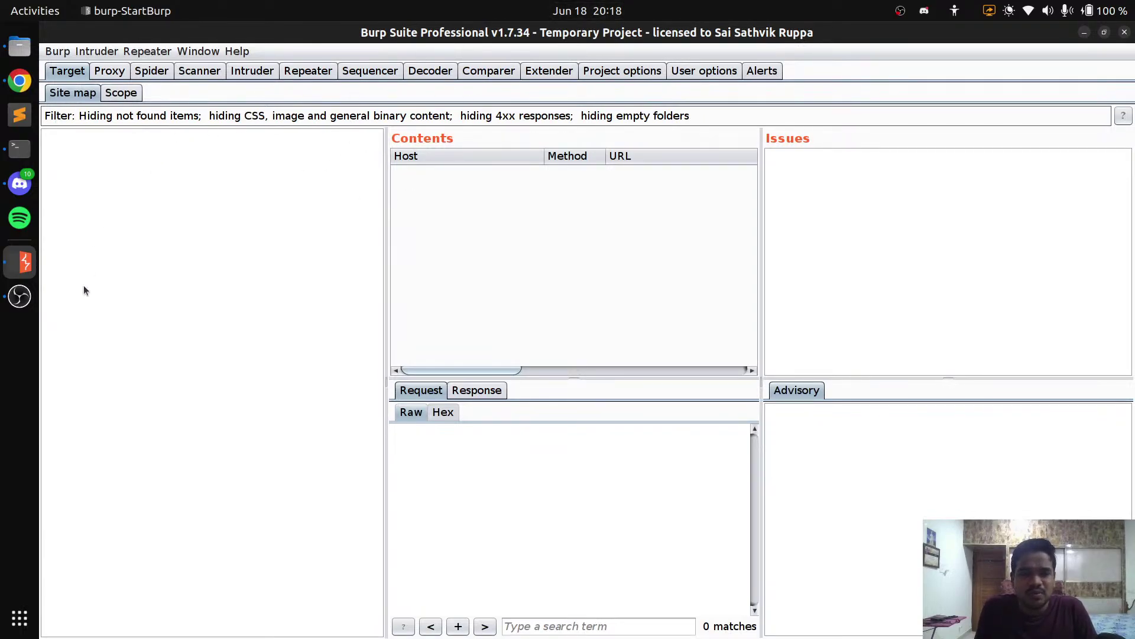
click(18, 620)
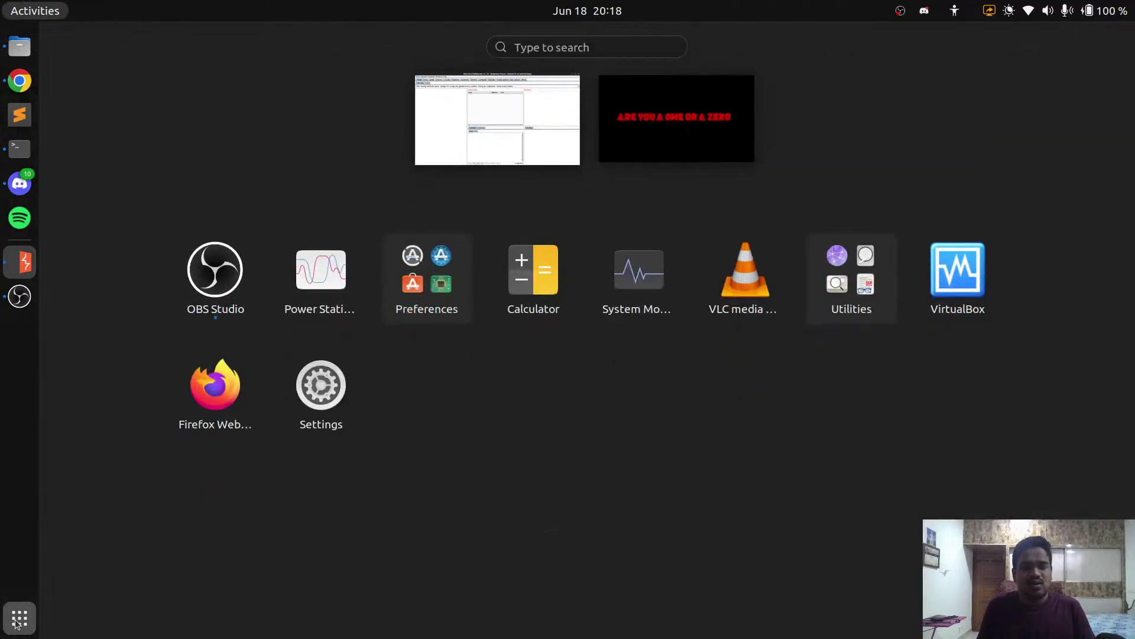
click(202, 418)
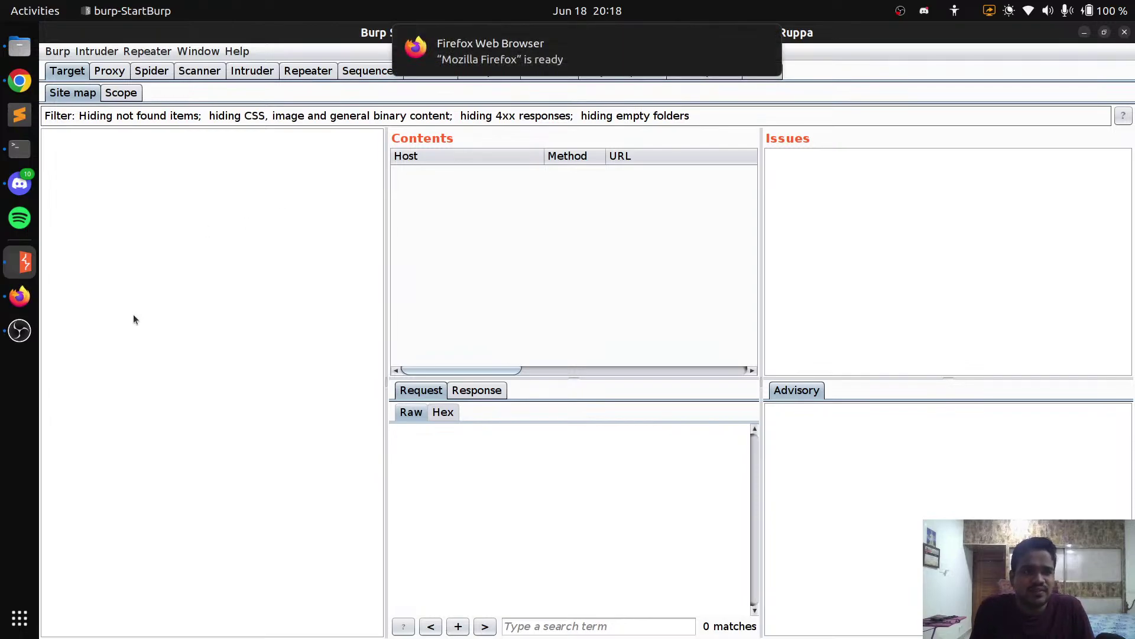
In the terminal, highlight the words 'appears', 'JRE' and 'tested' in the JRE warning
click(19, 151)
click(19, 150)
click(19, 151)
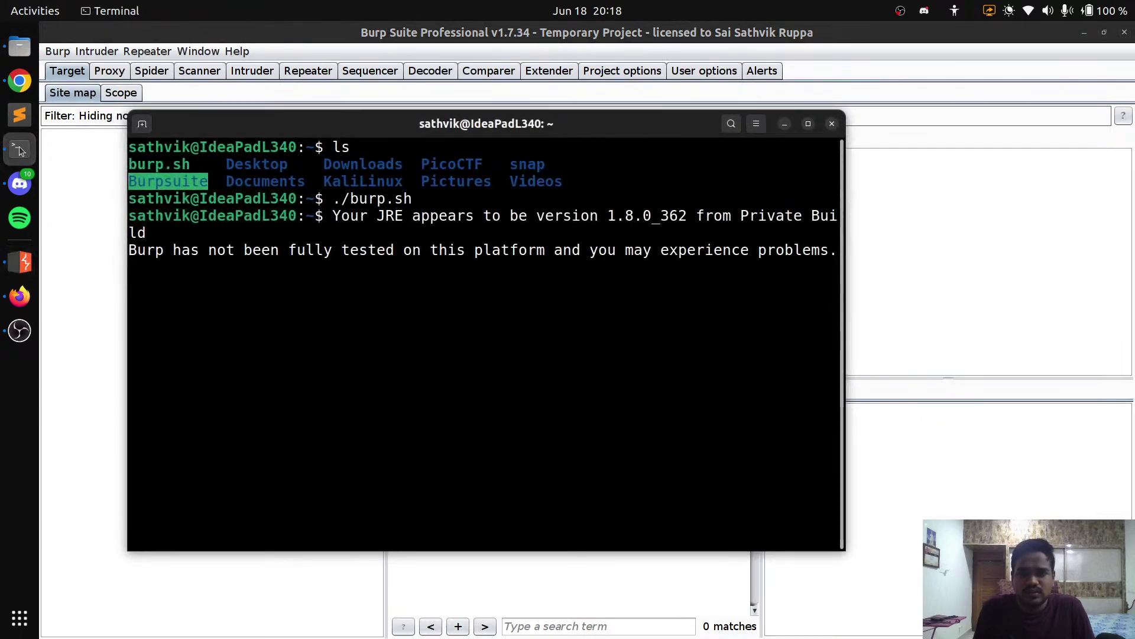
key(Return)
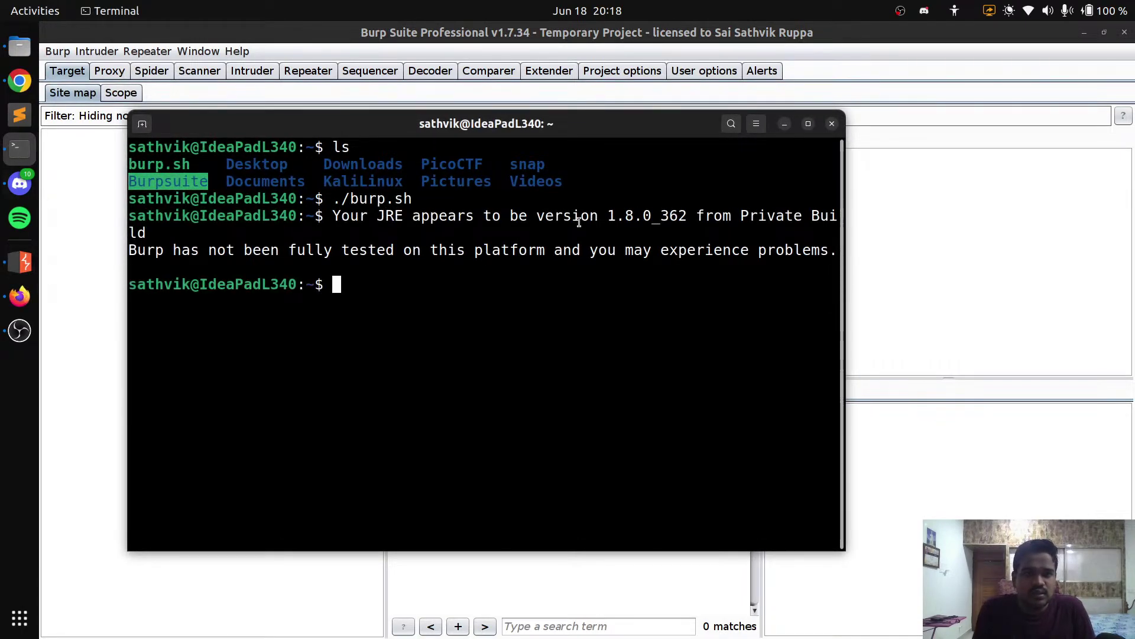
triple_click(459, 216)
double_click(459, 215)
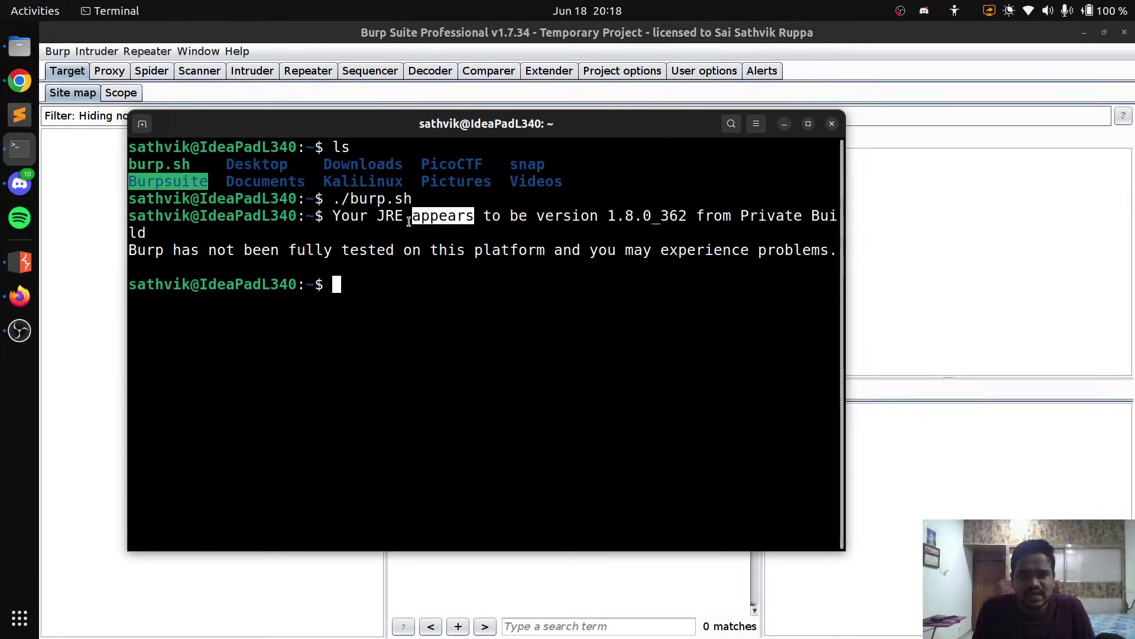
double_click(390, 216)
double_click(368, 249)
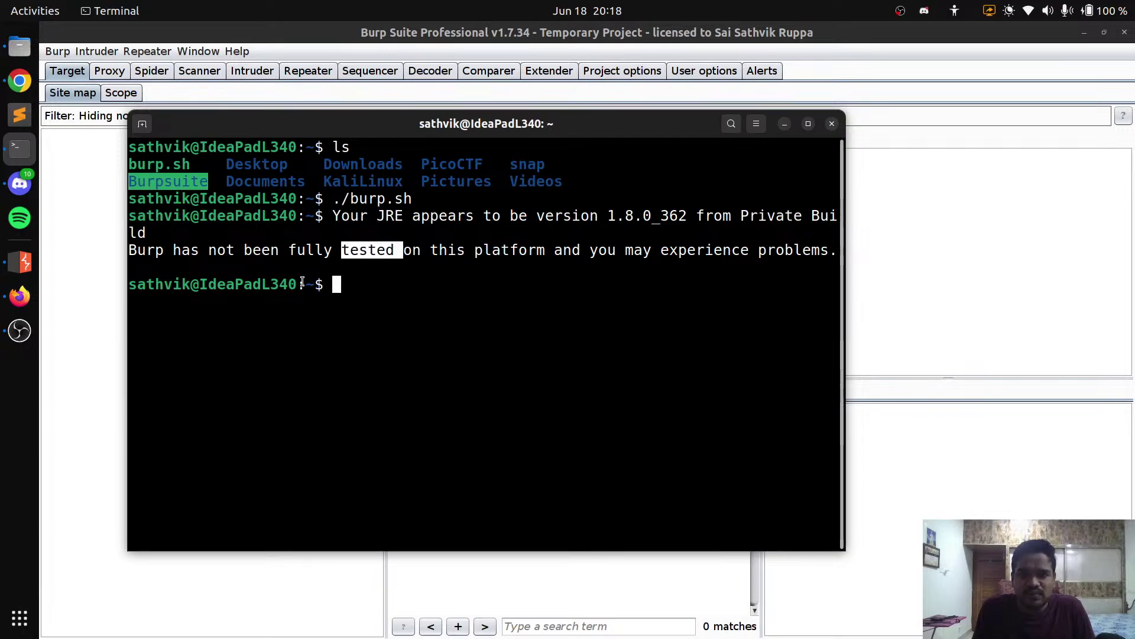
Highlight the ./burp.sh launch command in the terminal, then minimize the terminal
click(91, 286)
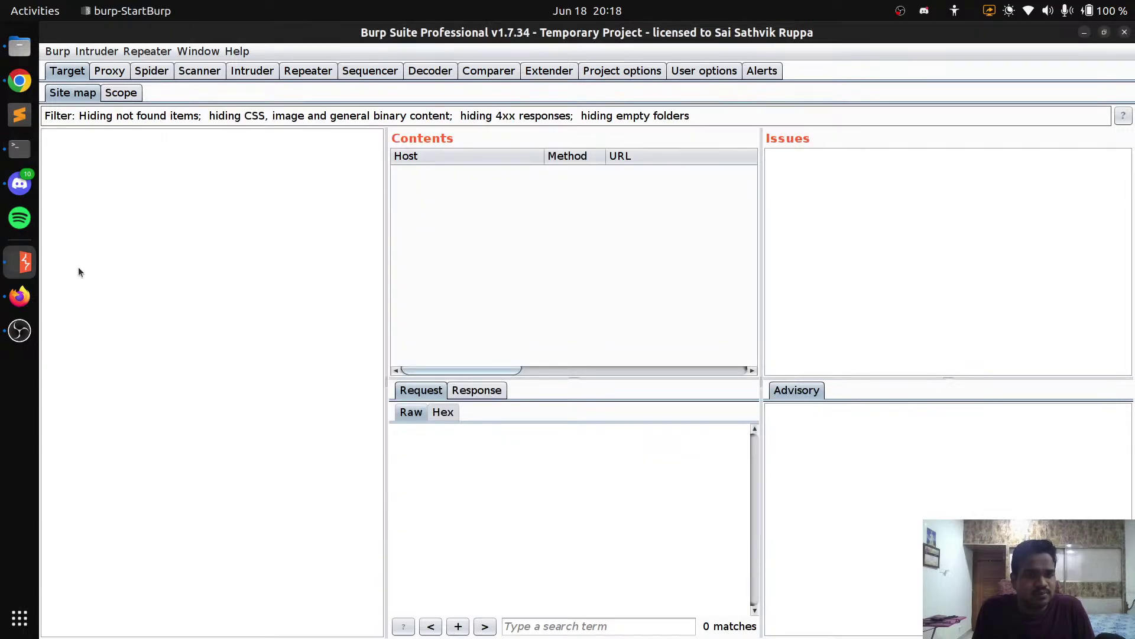
click(19, 81)
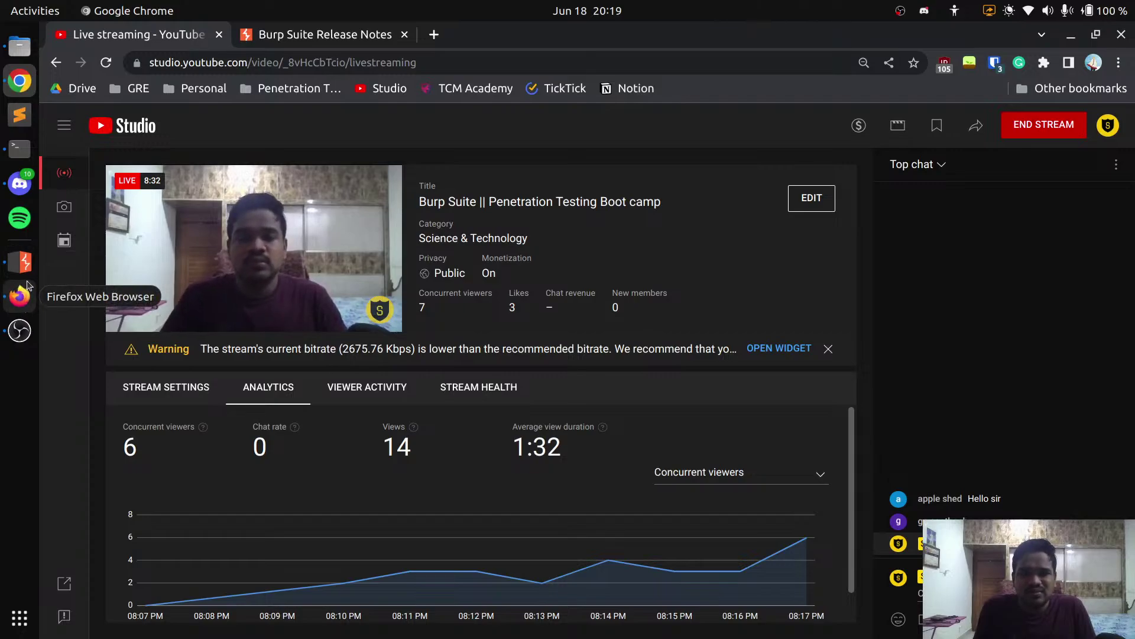
click(20, 148)
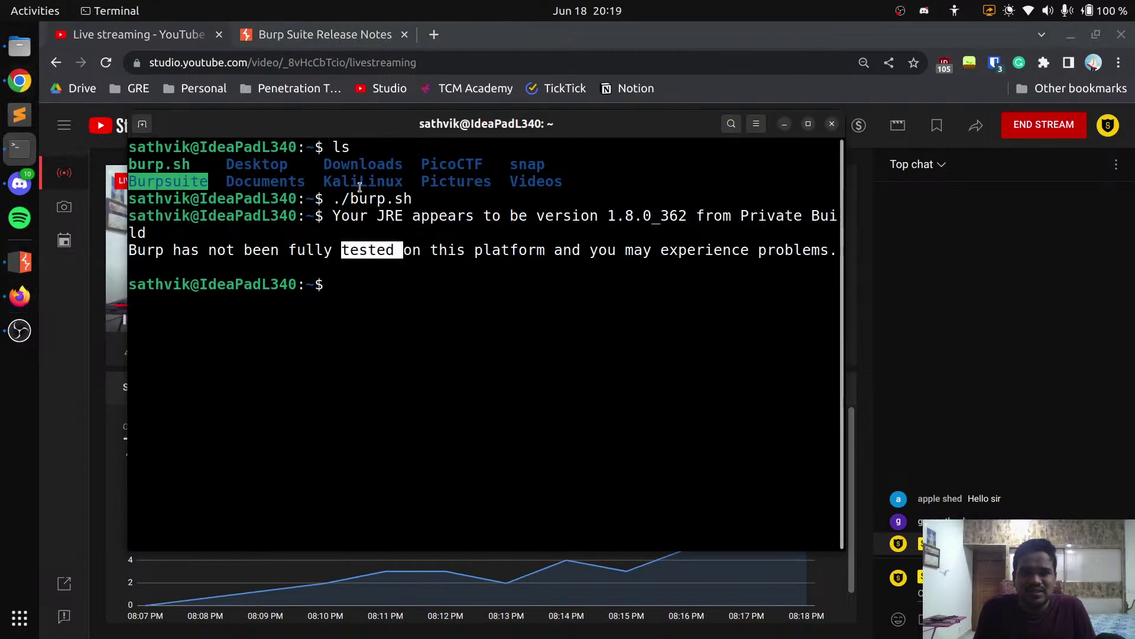
drag(335, 201, 429, 201)
click(354, 222)
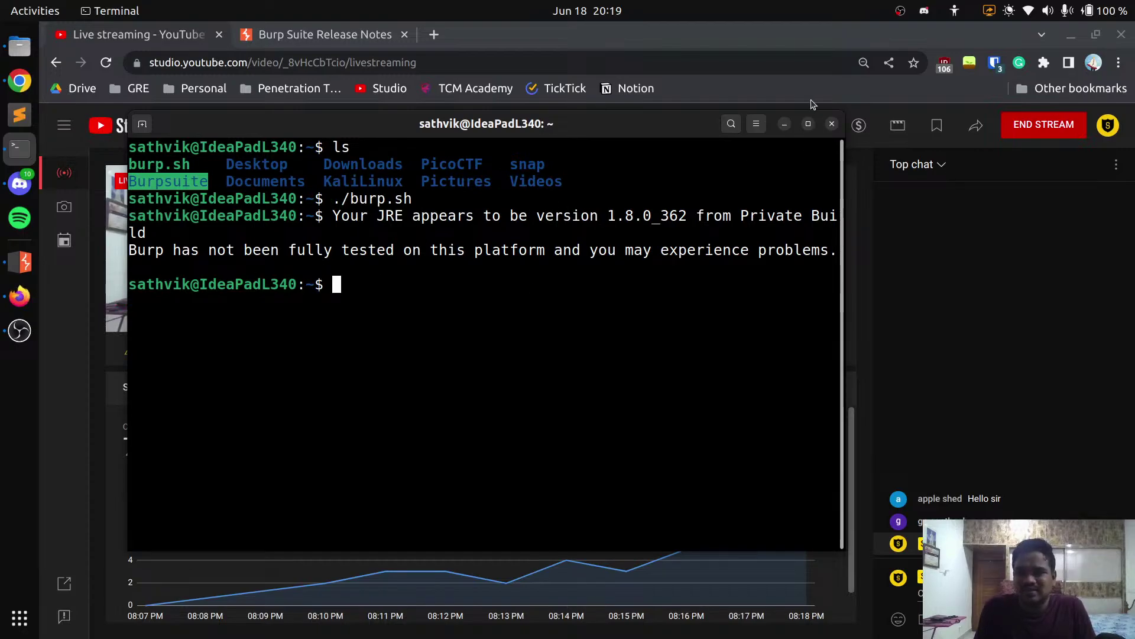
click(784, 124)
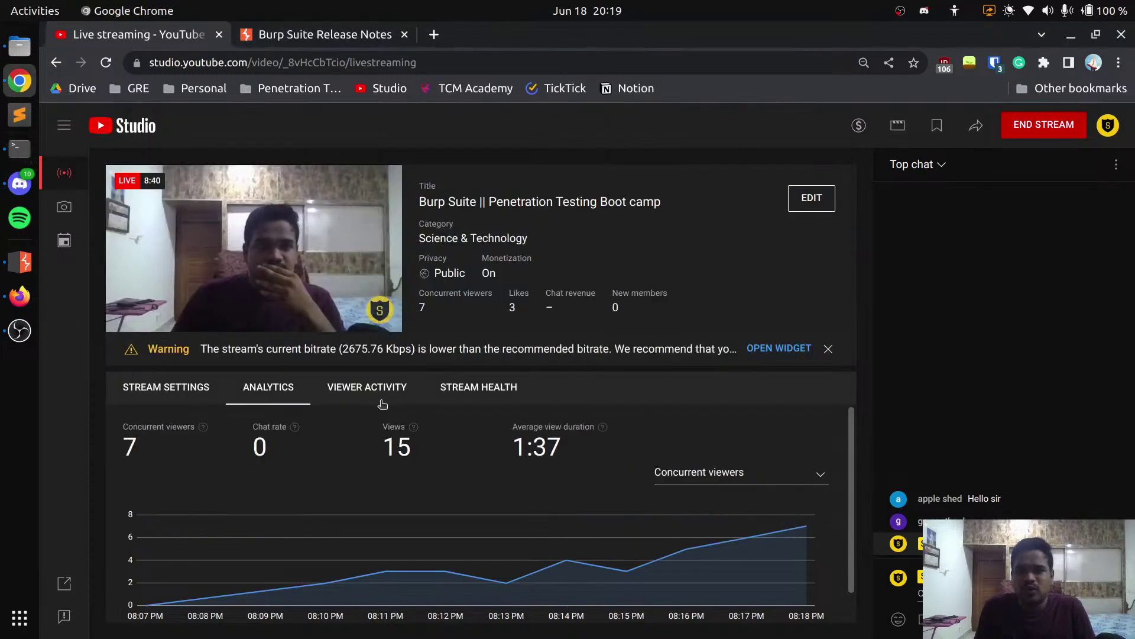
Search Google for 'foxyproxy' and open the FoxyProxy Standard add-on listing on addons.mozilla.org
click(21, 296)
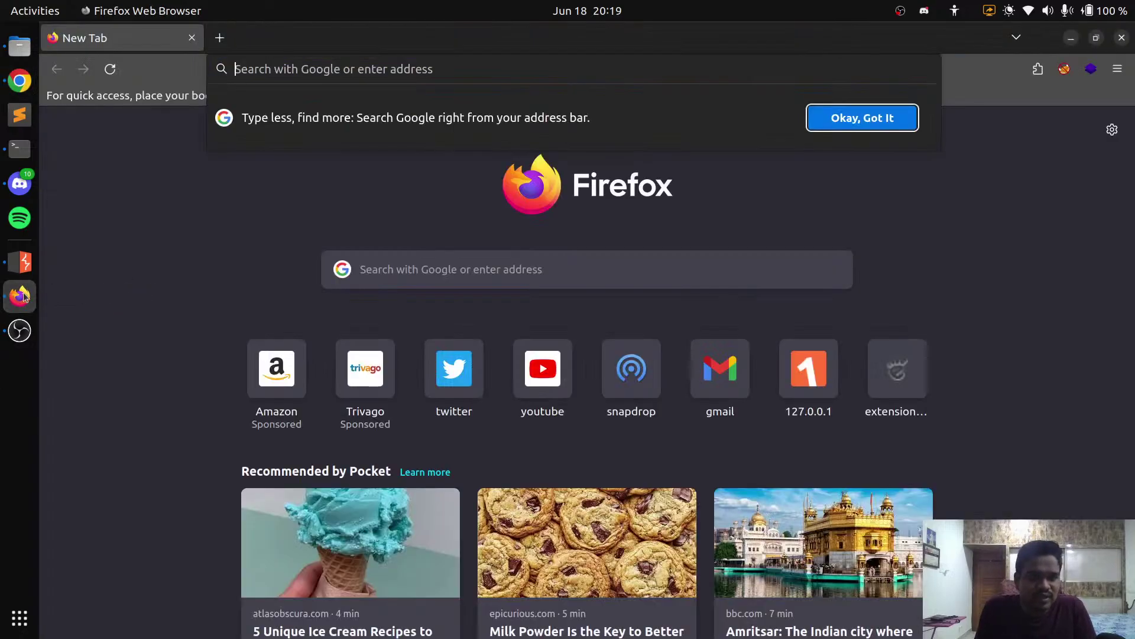
click(976, 145)
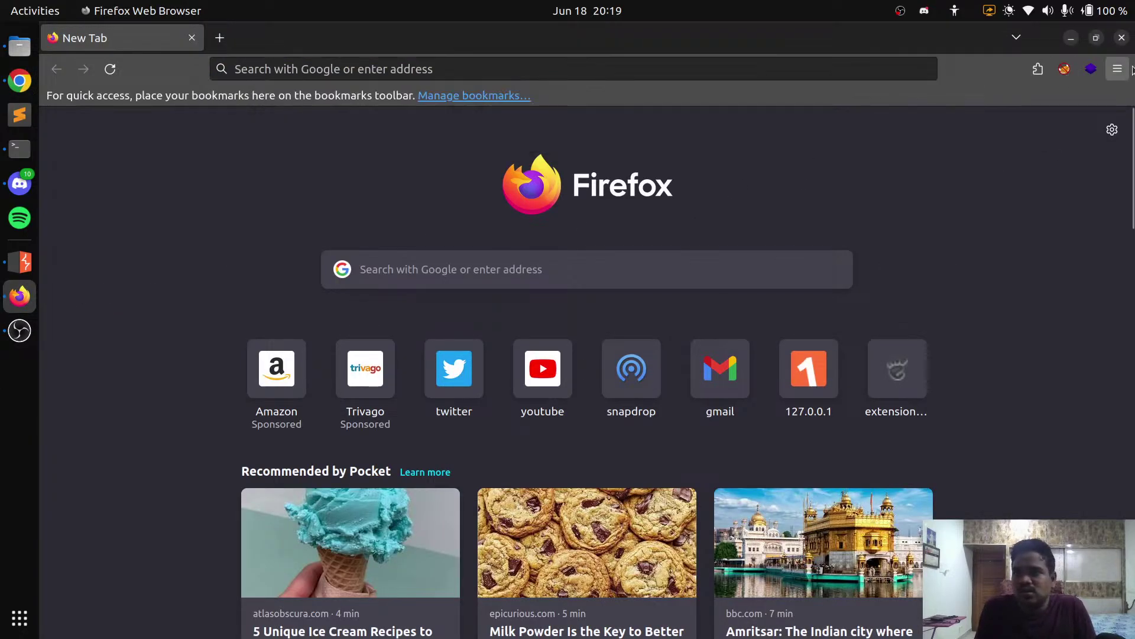
click(534, 66)
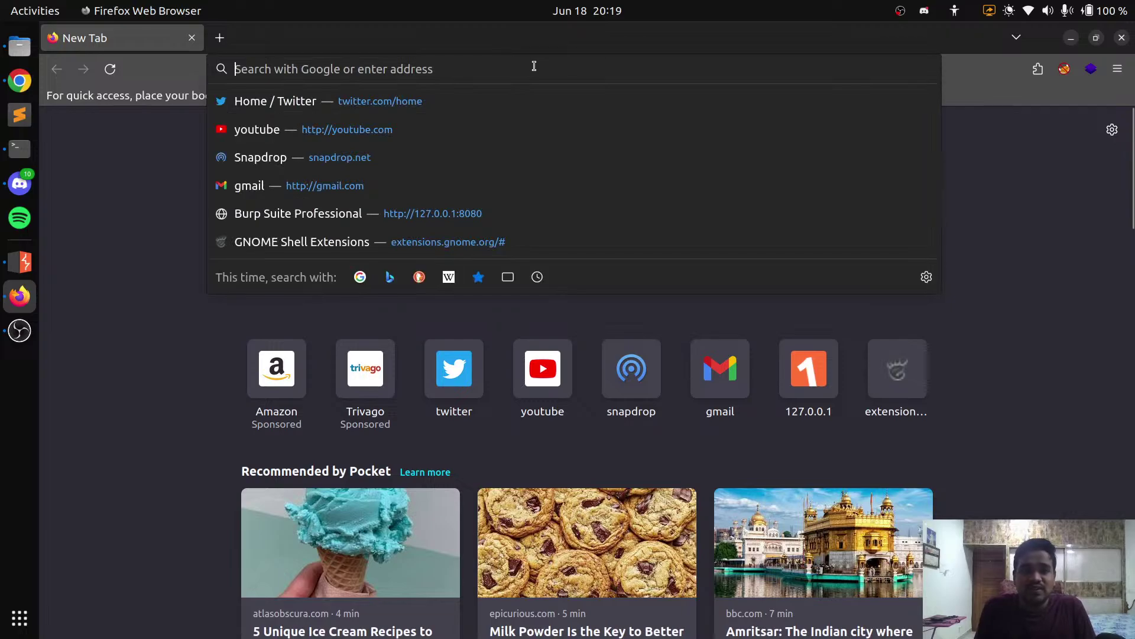
text(fo)
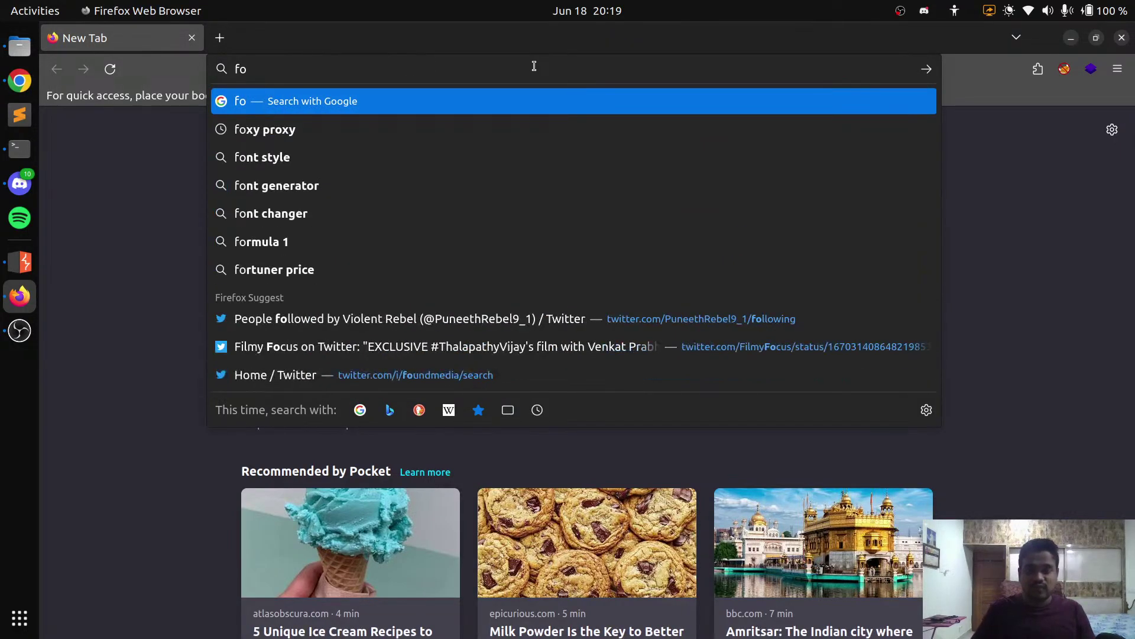
text(xyproxy)
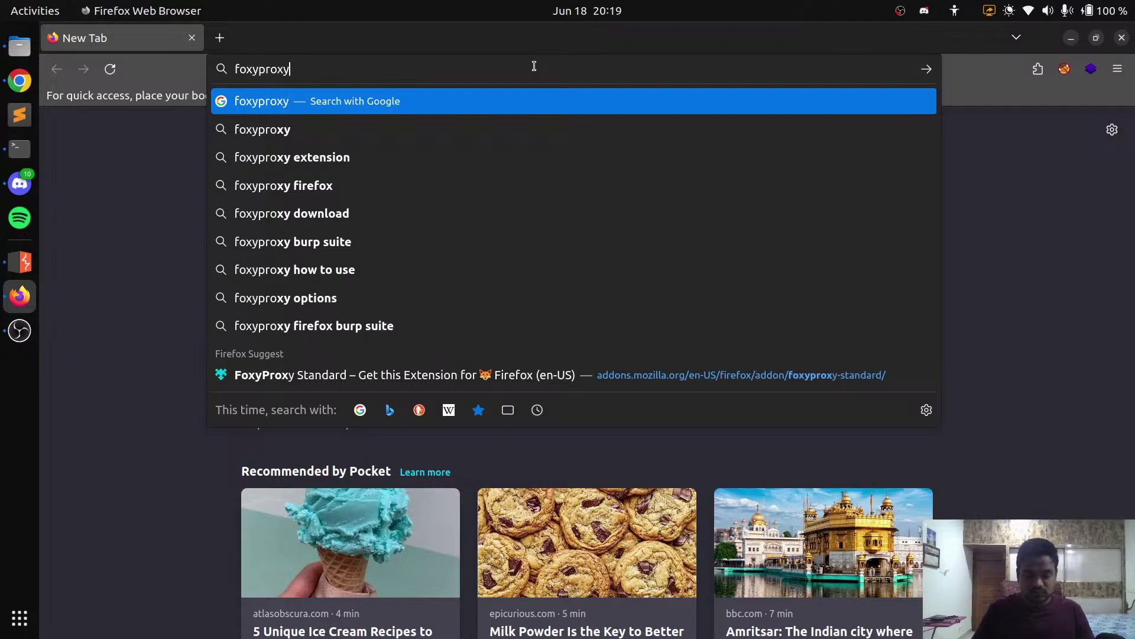
key(Return)
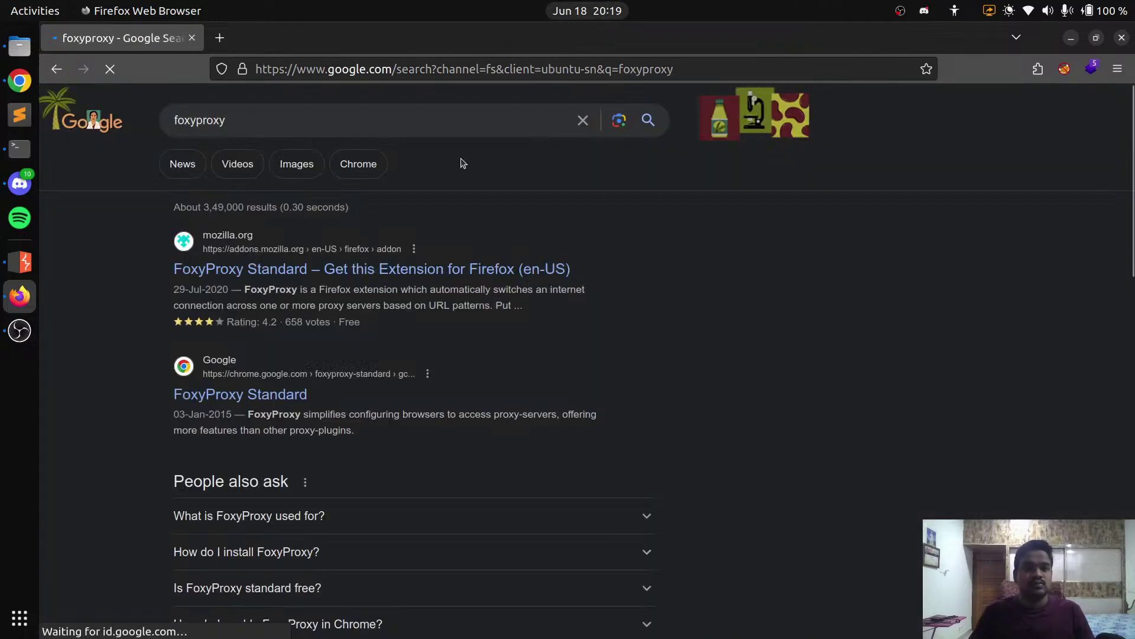
click(320, 275)
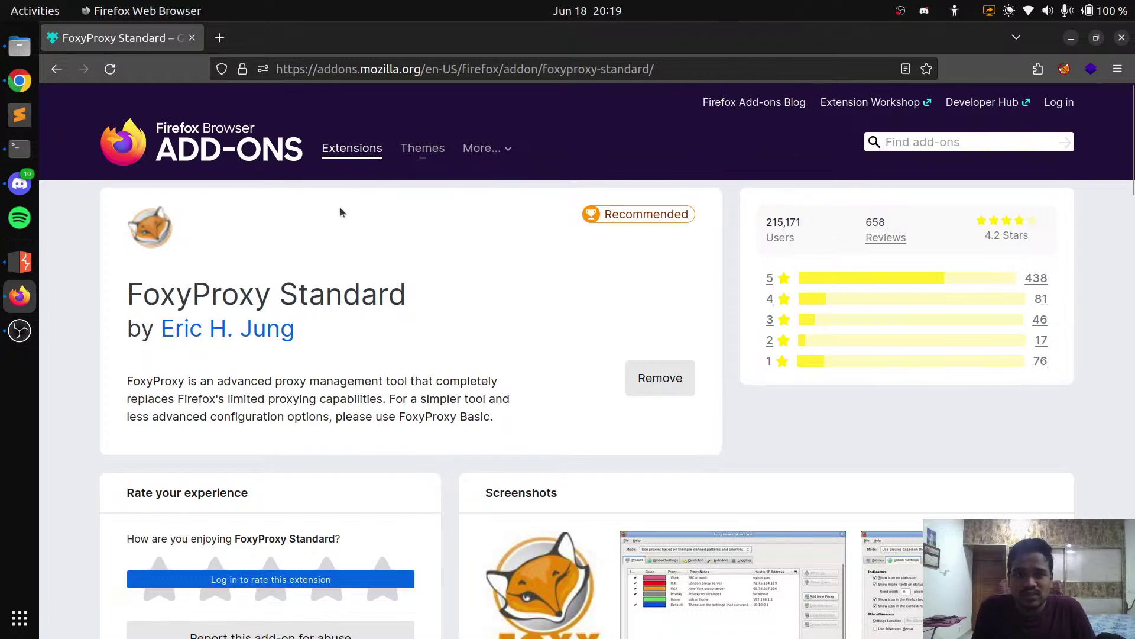
triple_click(203, 290)
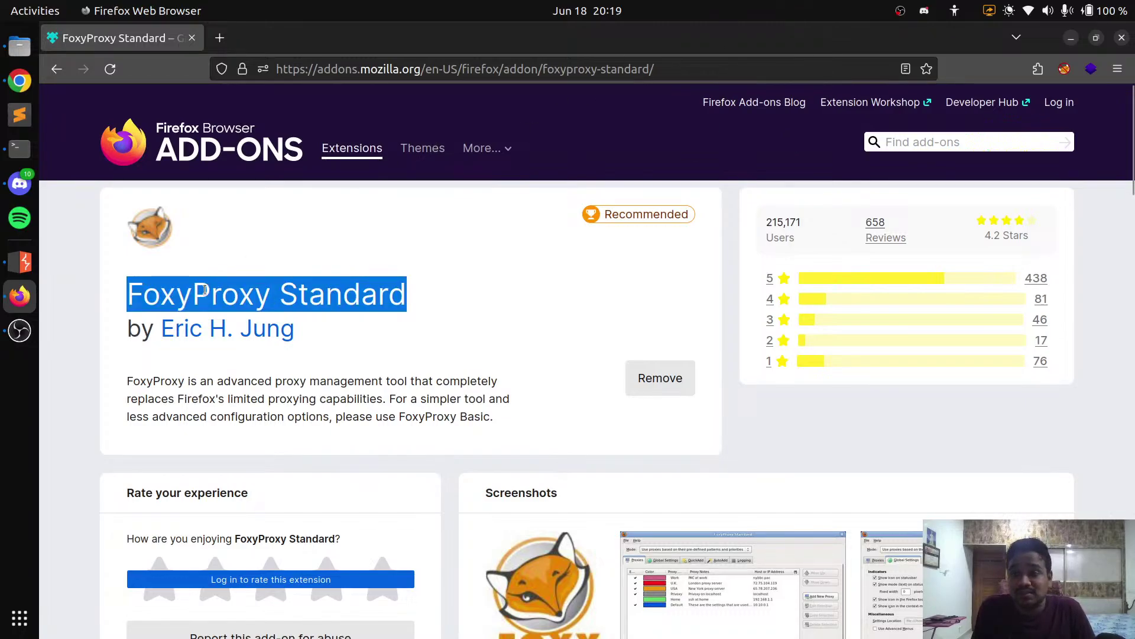
click(499, 312)
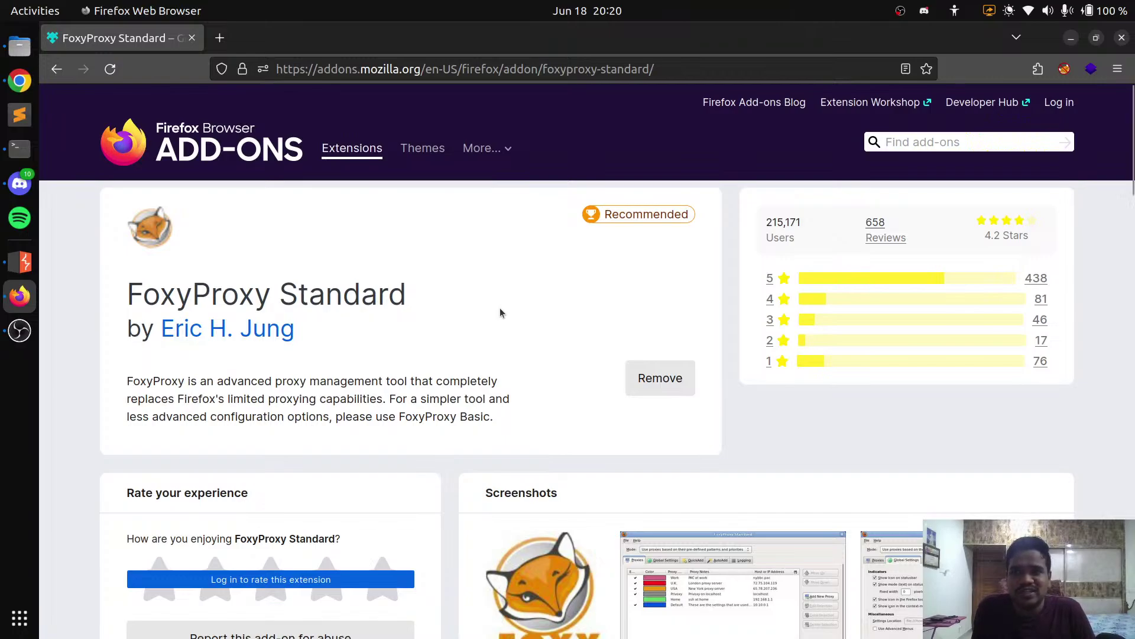
In FoxyProxy options, fill a proxy titled Burp at 127.0.0.1 port 8080, cancel it, and close the options tab
click(1062, 69)
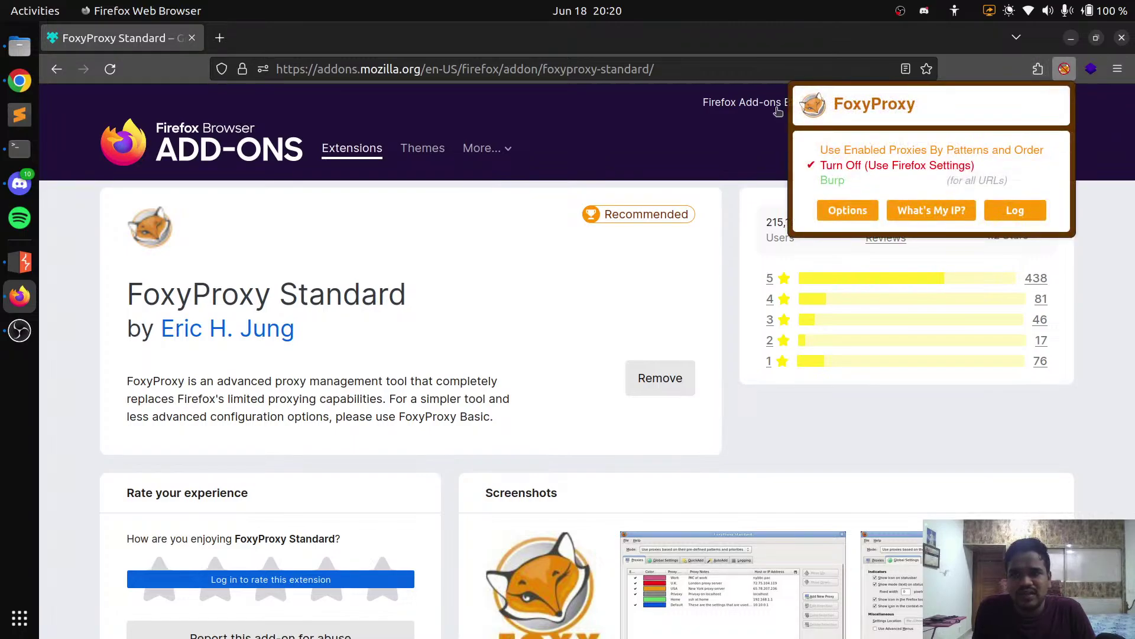
click(844, 213)
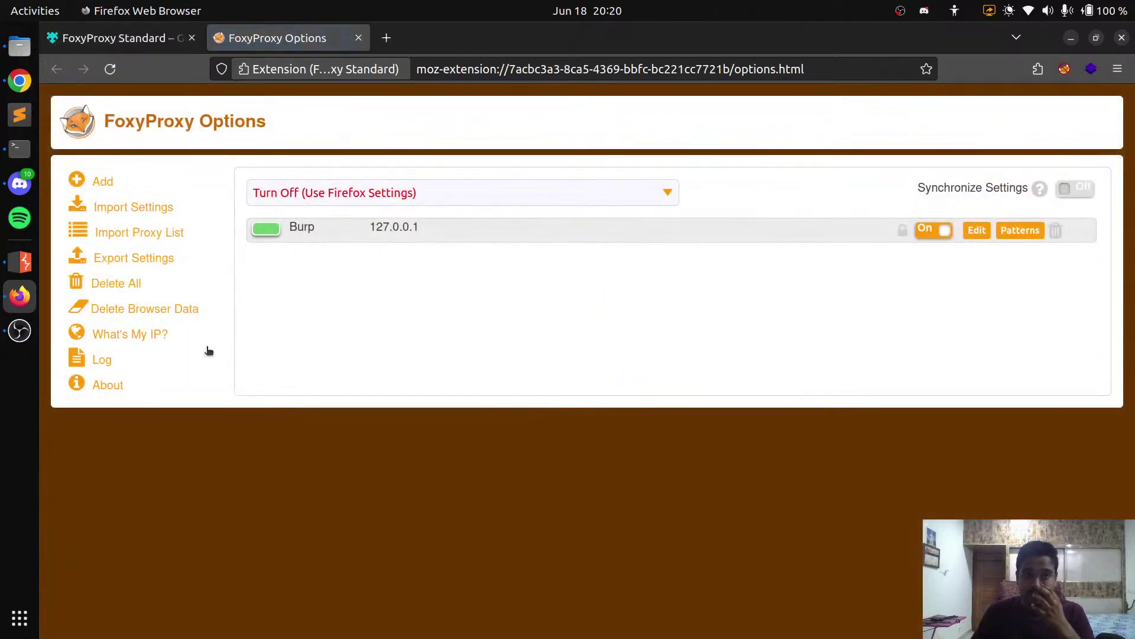
click(103, 181)
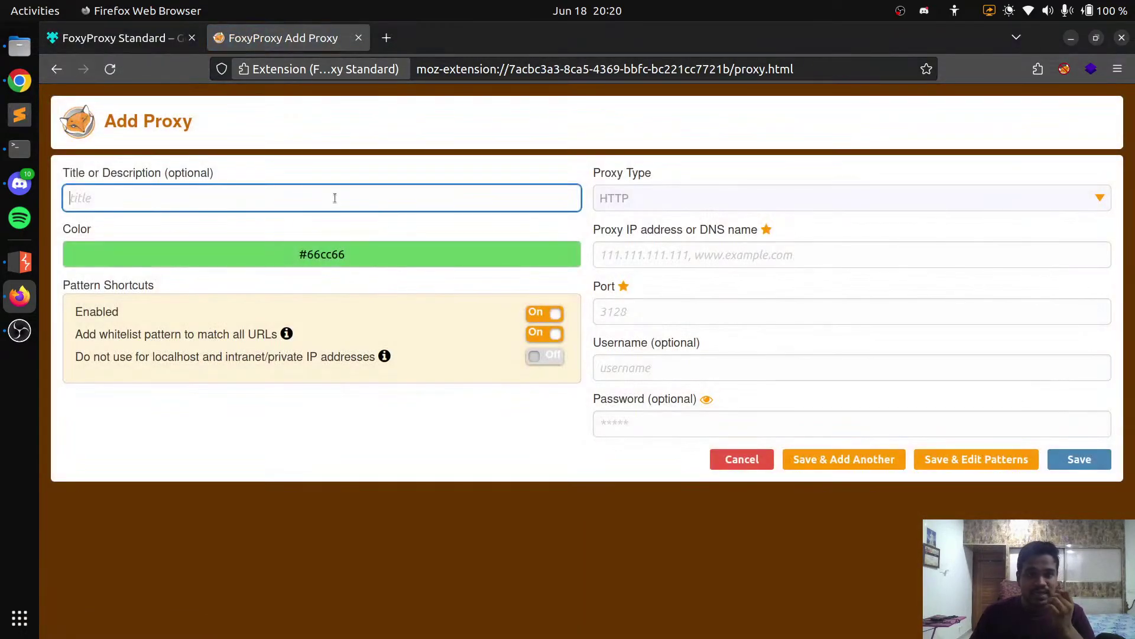
text(Bu)
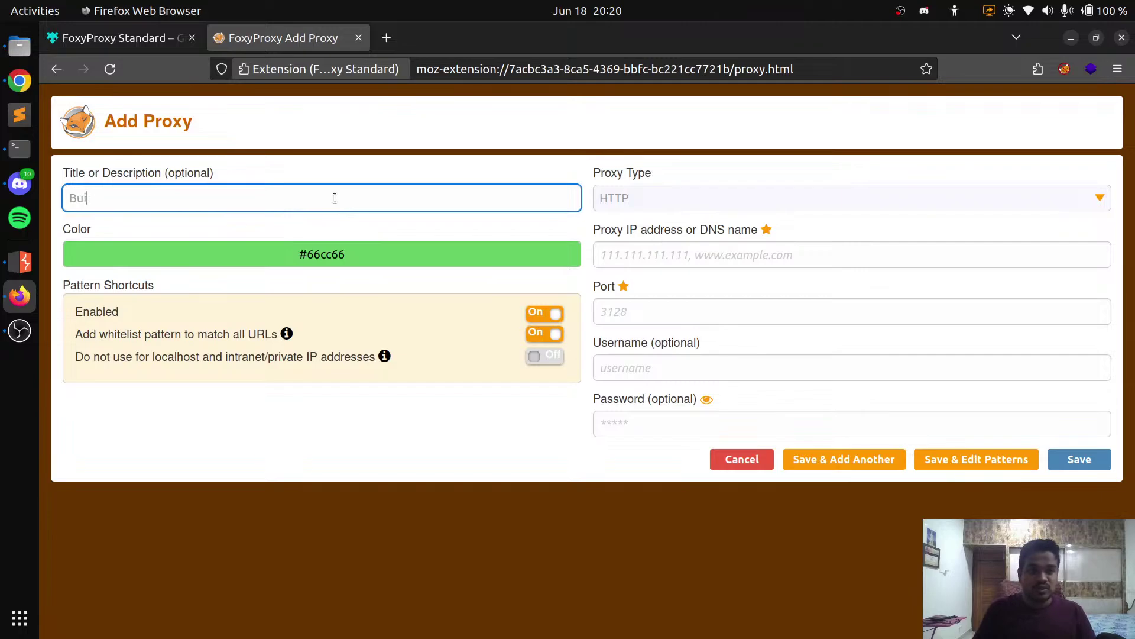
text(rp)
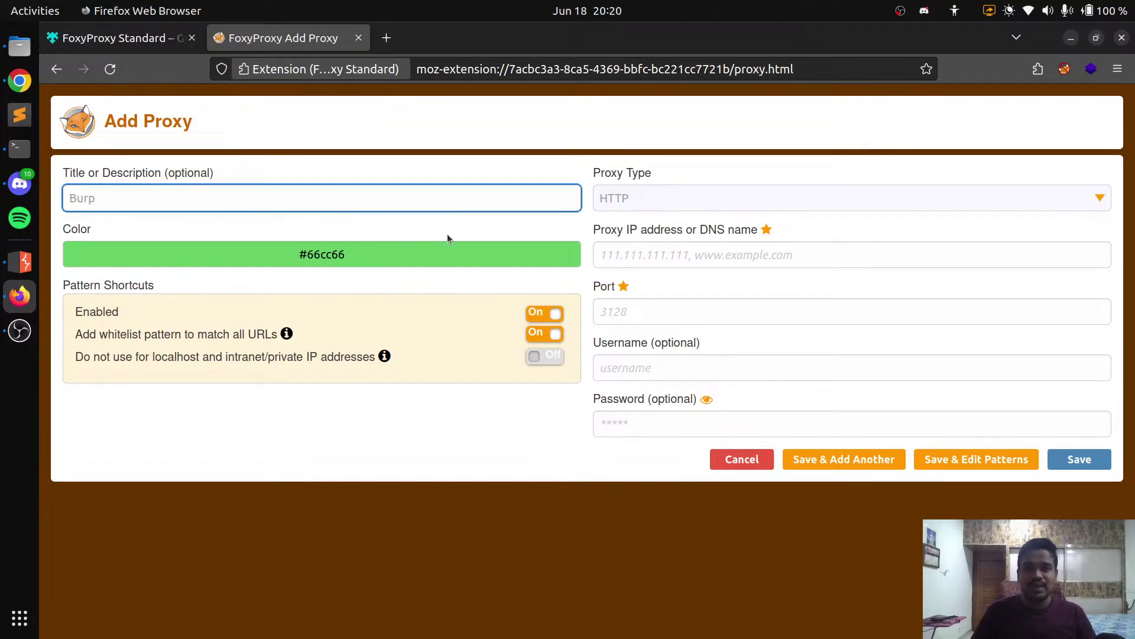
click(660, 248)
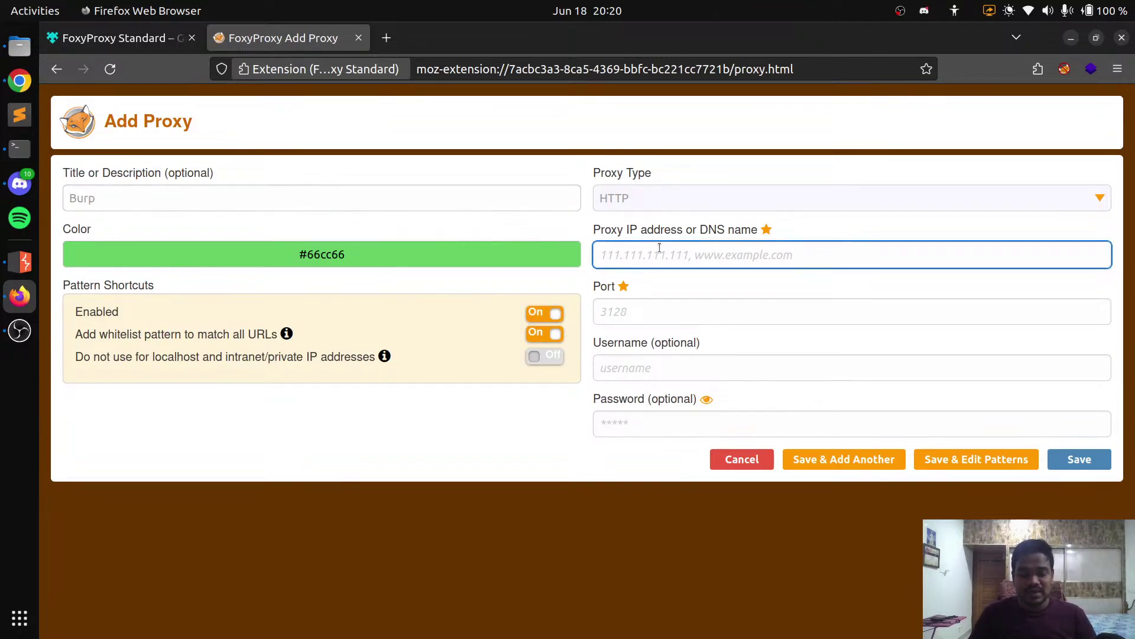
text(127.0.0.1)
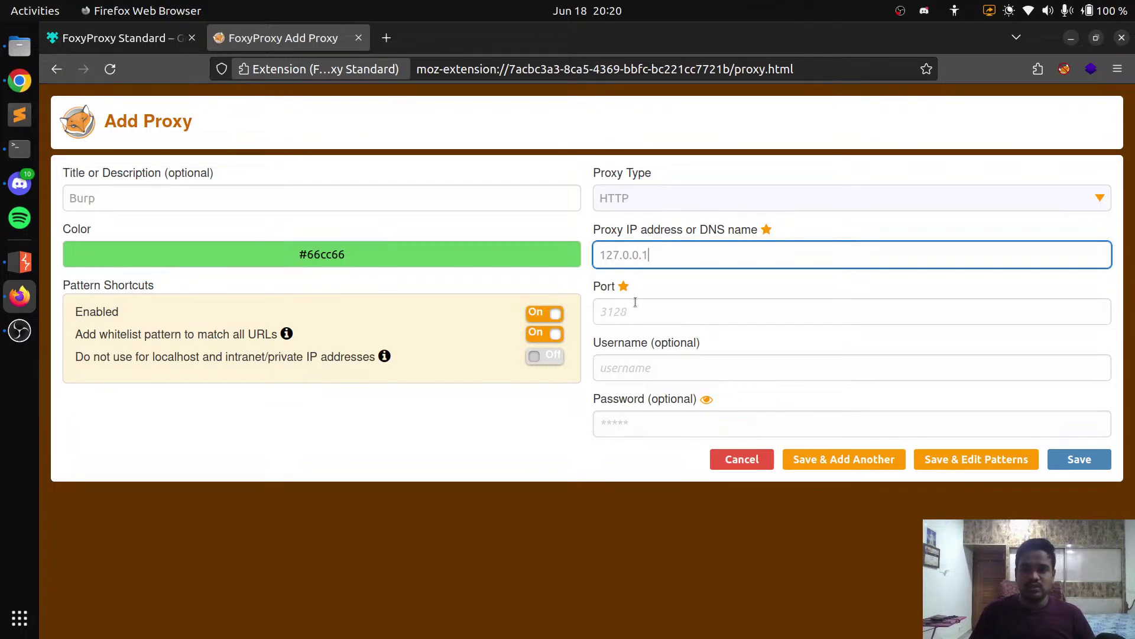
click(638, 311)
text(8080)
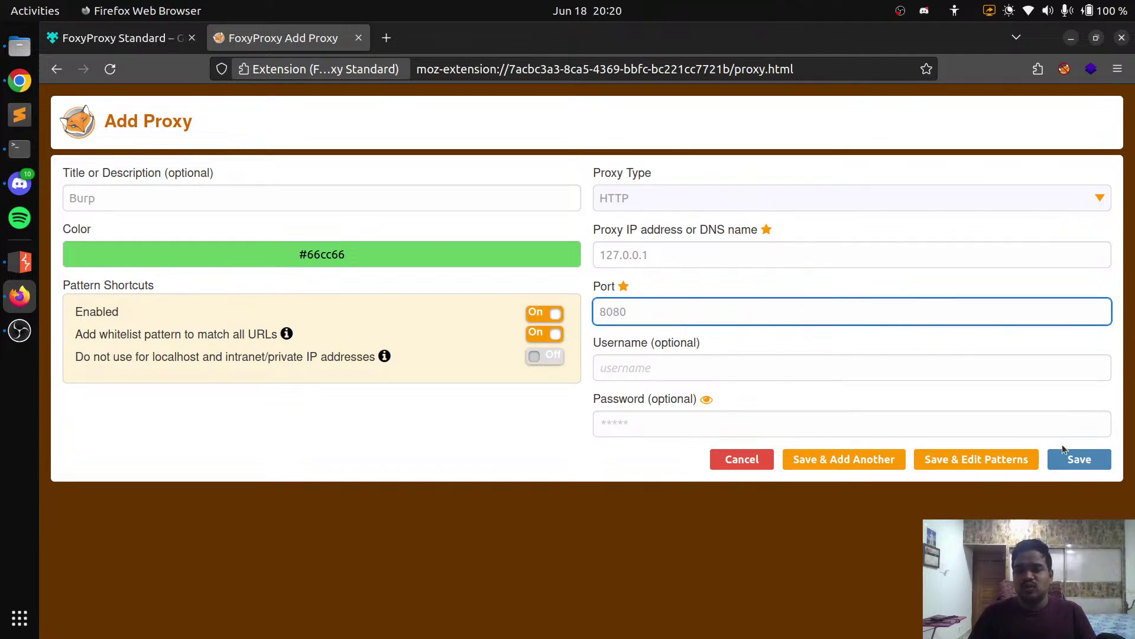
click(740, 453)
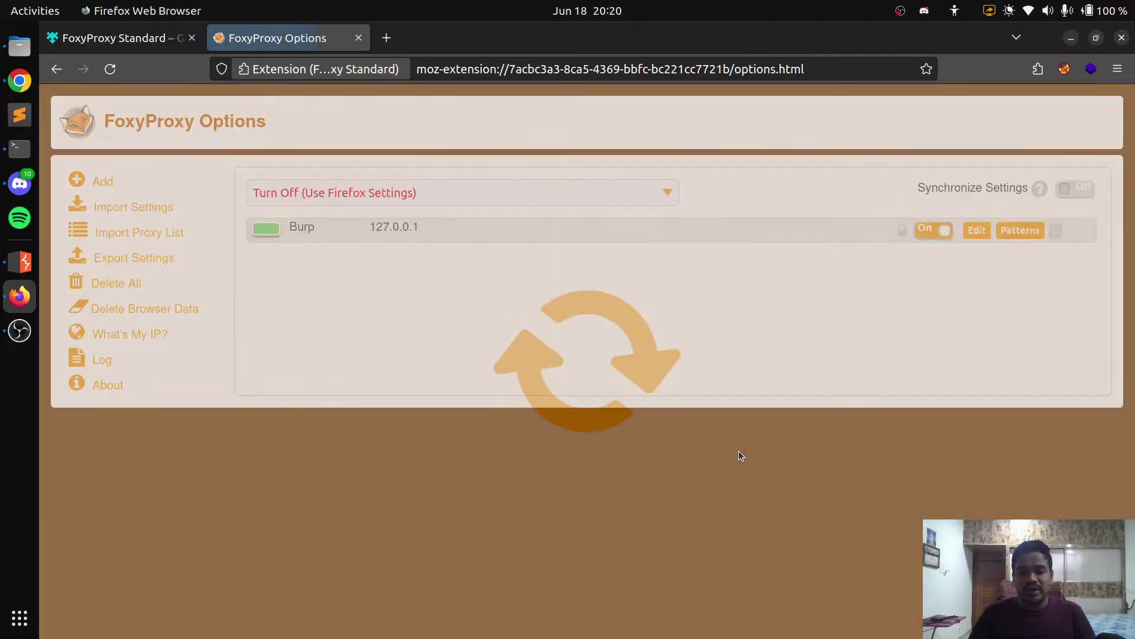
click(358, 38)
click(30, 83)
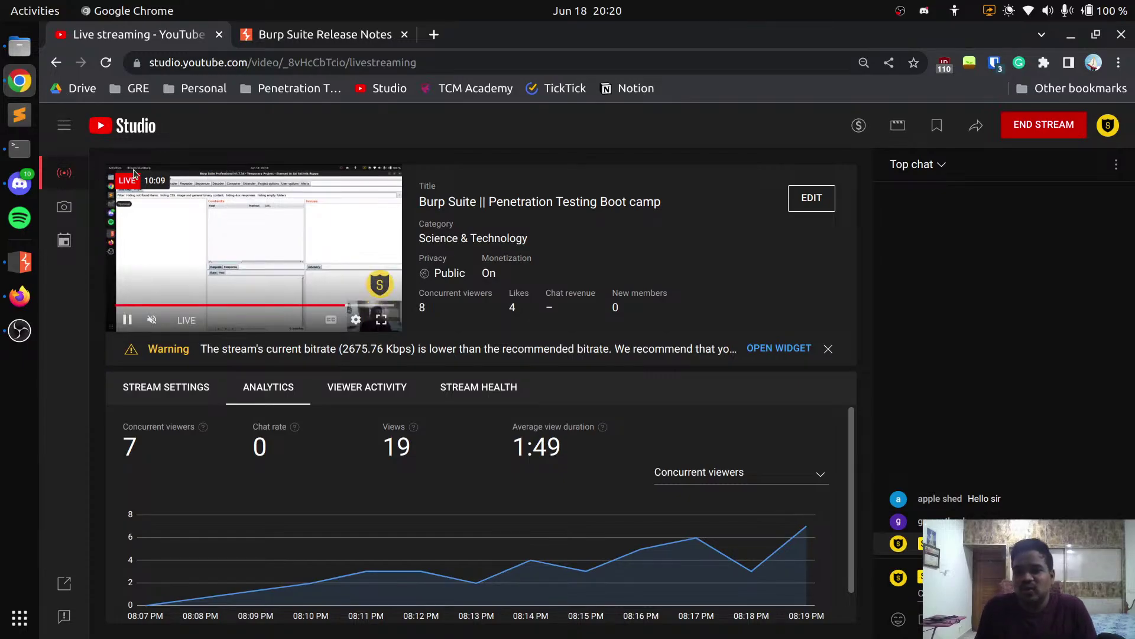
In a fresh tab, load the Burp Suite Professional page at 127.0.0.1:8080
click(19, 296)
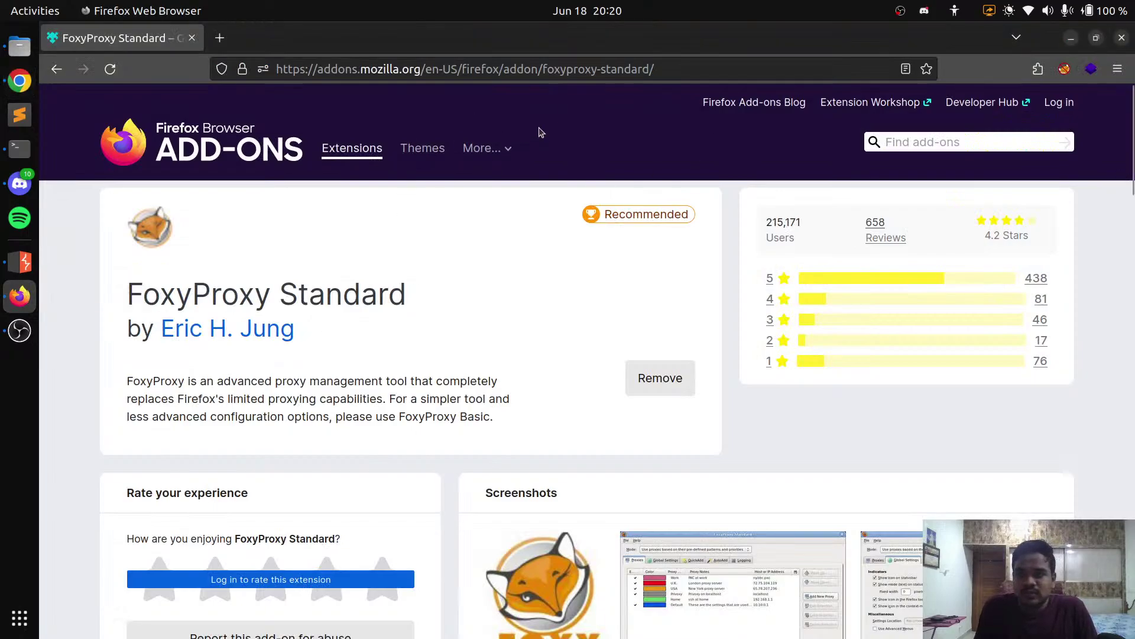
click(224, 41)
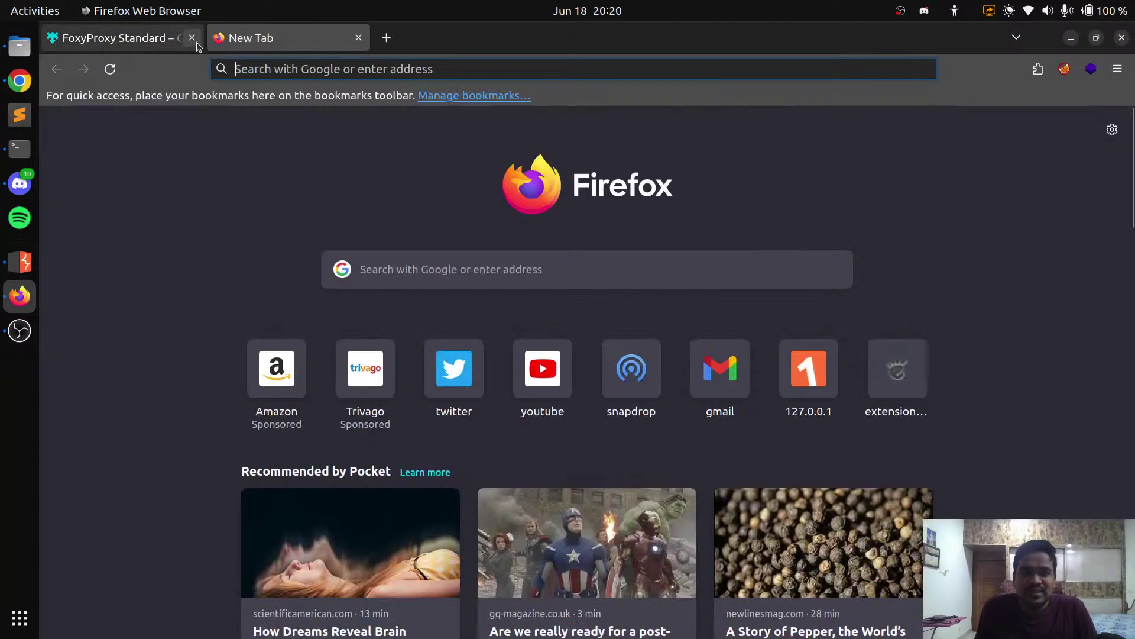
click(192, 38)
text(127.0.0.1:8080/)
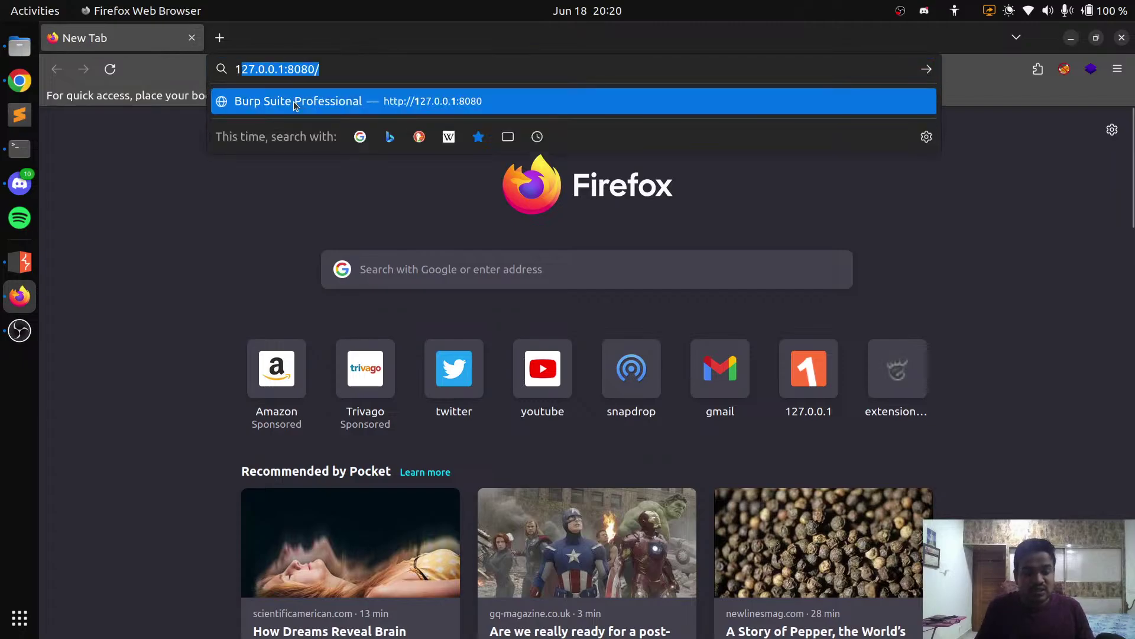
key(Return)
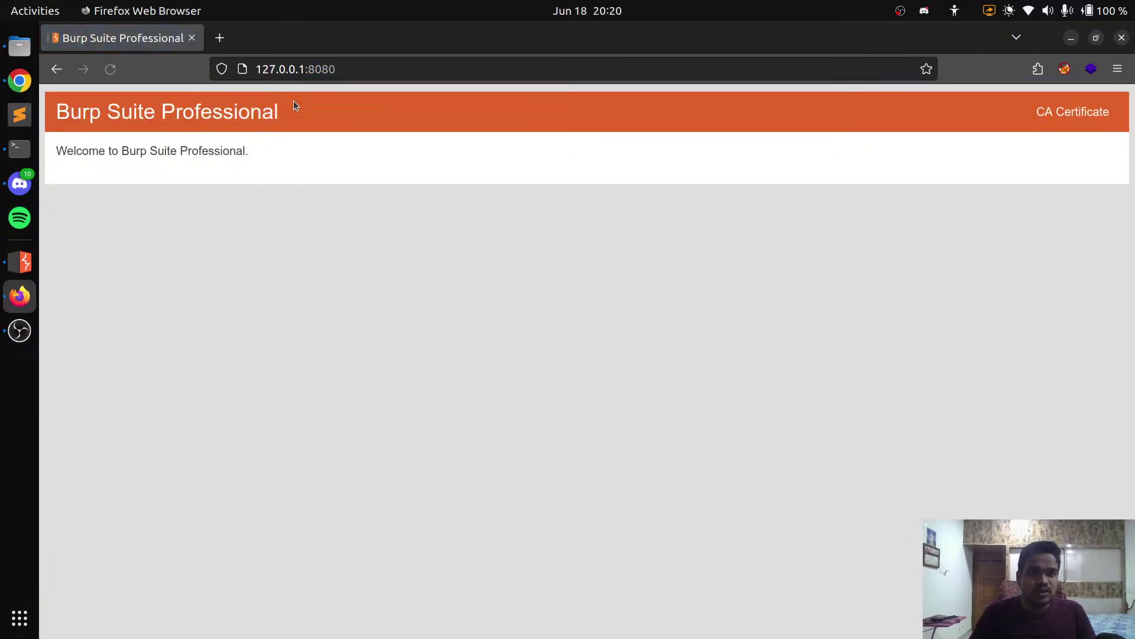
click(306, 69)
click(442, 372)
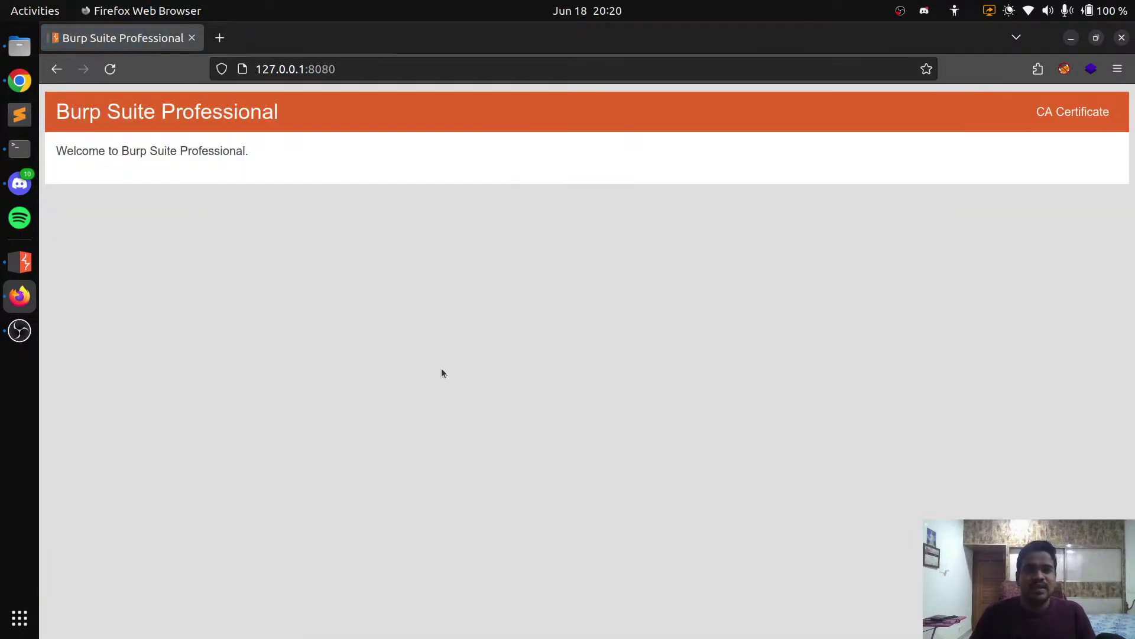
Download Burp's CA certificate, cacert(1).der, from that page
click(1058, 112)
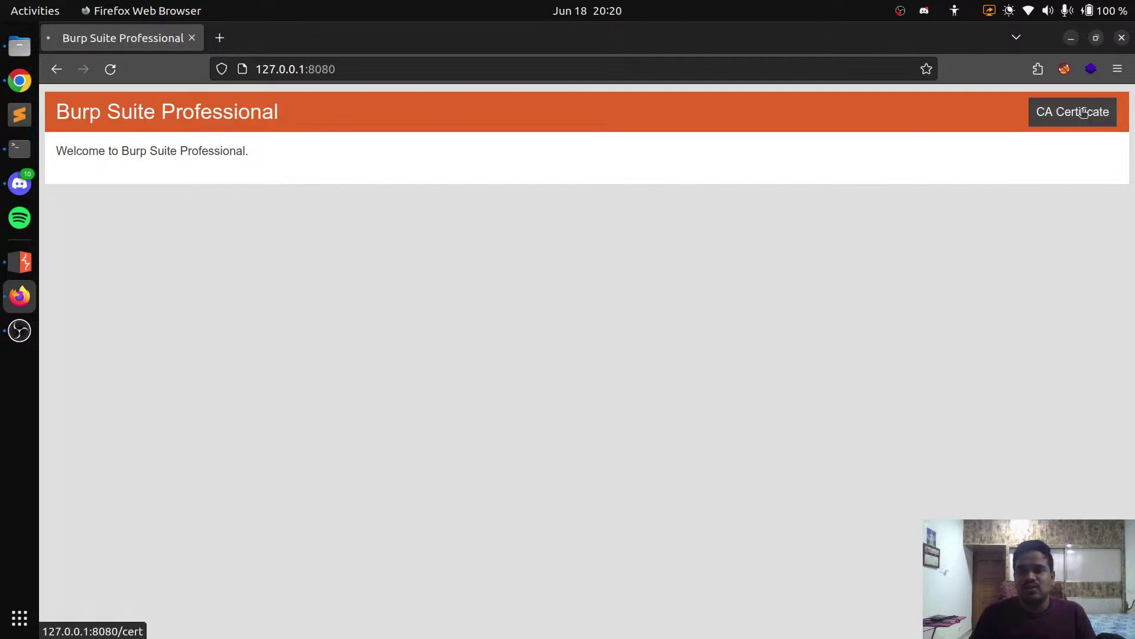
click(693, 291)
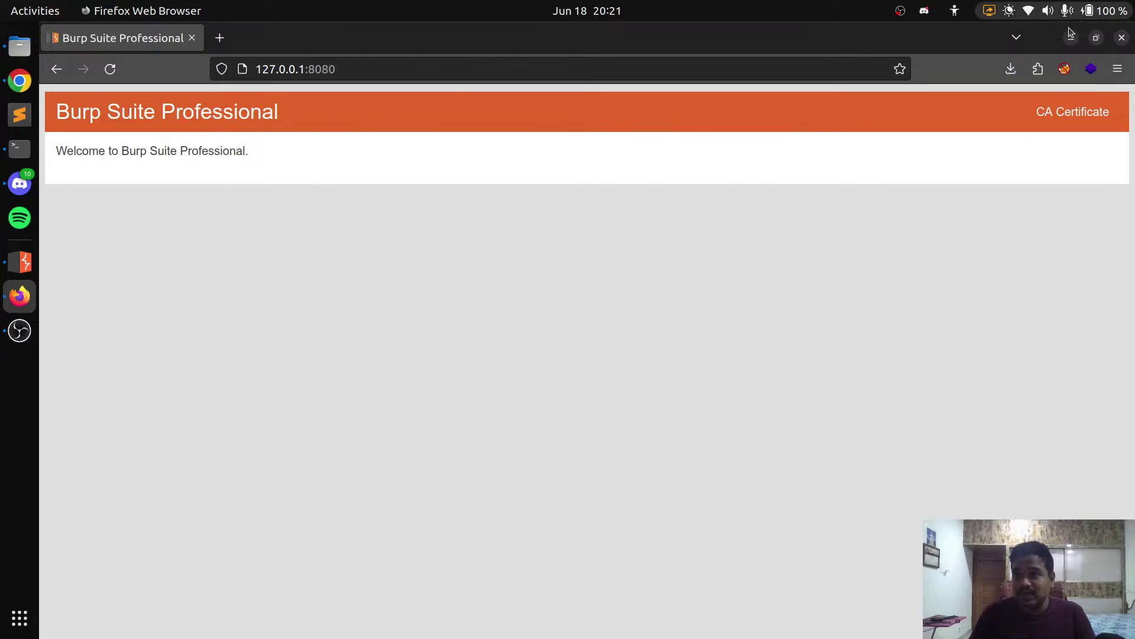
click(1117, 68)
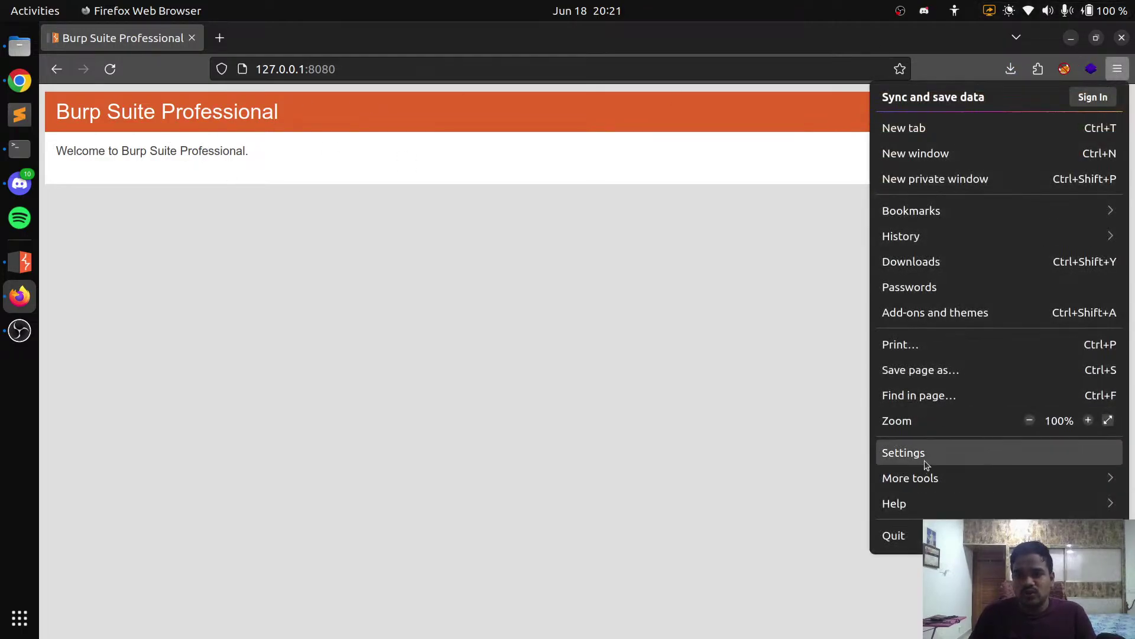
Open the Certificate Manager from Firefox's Privacy & Security settings
click(926, 456)
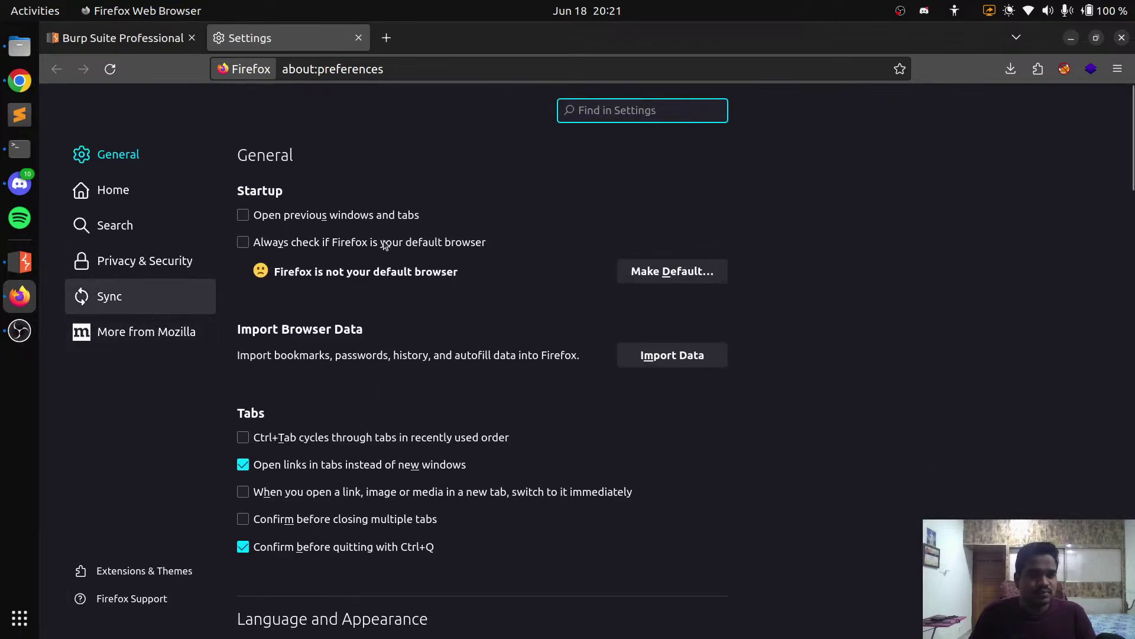
scroll(562, 307, down, 15)
scroll(565, 309, down, 8)
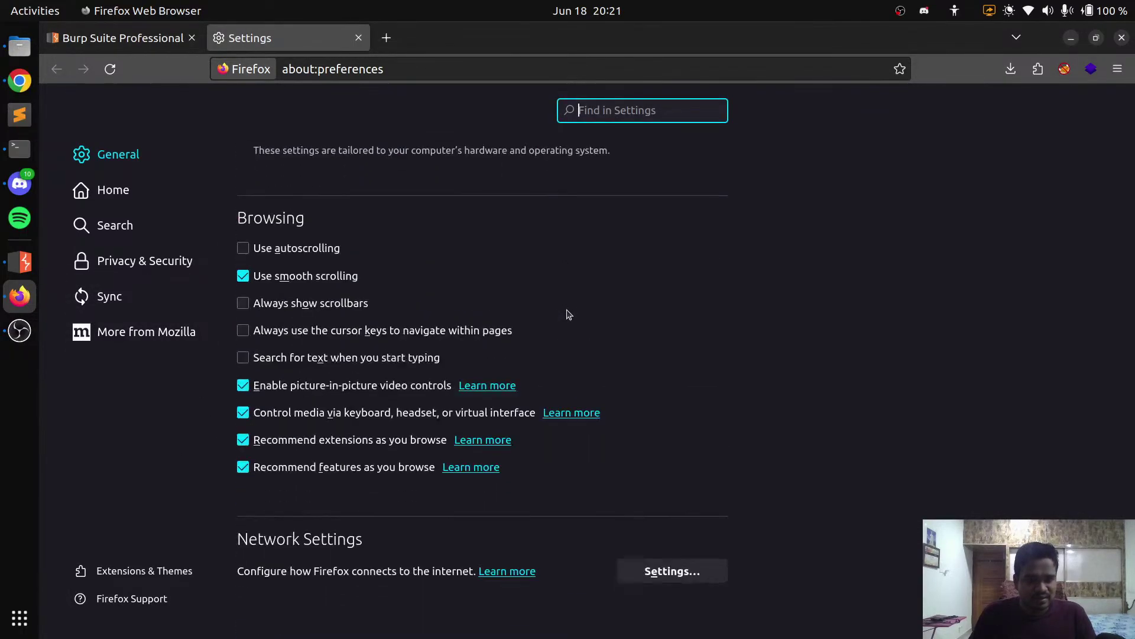
click(152, 261)
scroll(811, 308, down, 20)
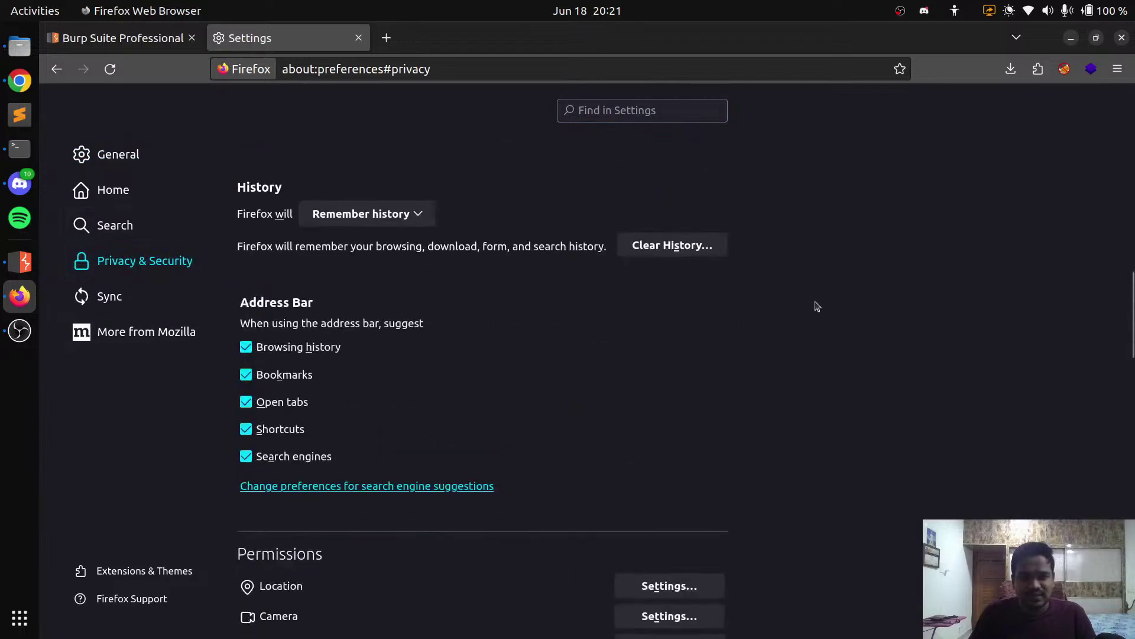
scroll(819, 303, up, 2)
scroll(822, 301, down, 8)
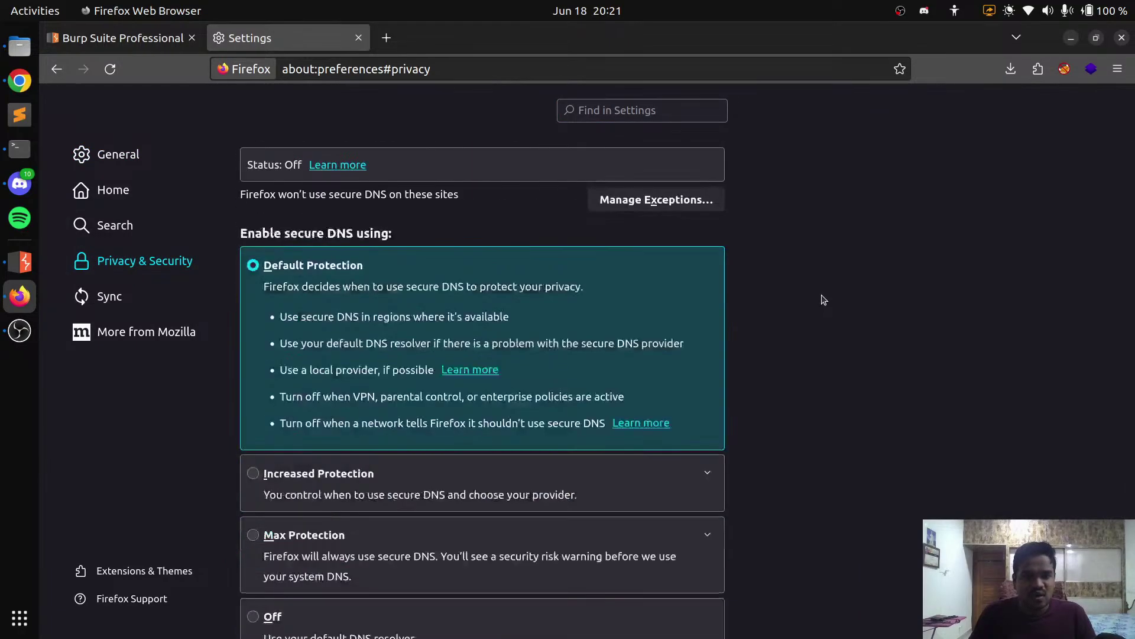
scroll(822, 301, up, 10)
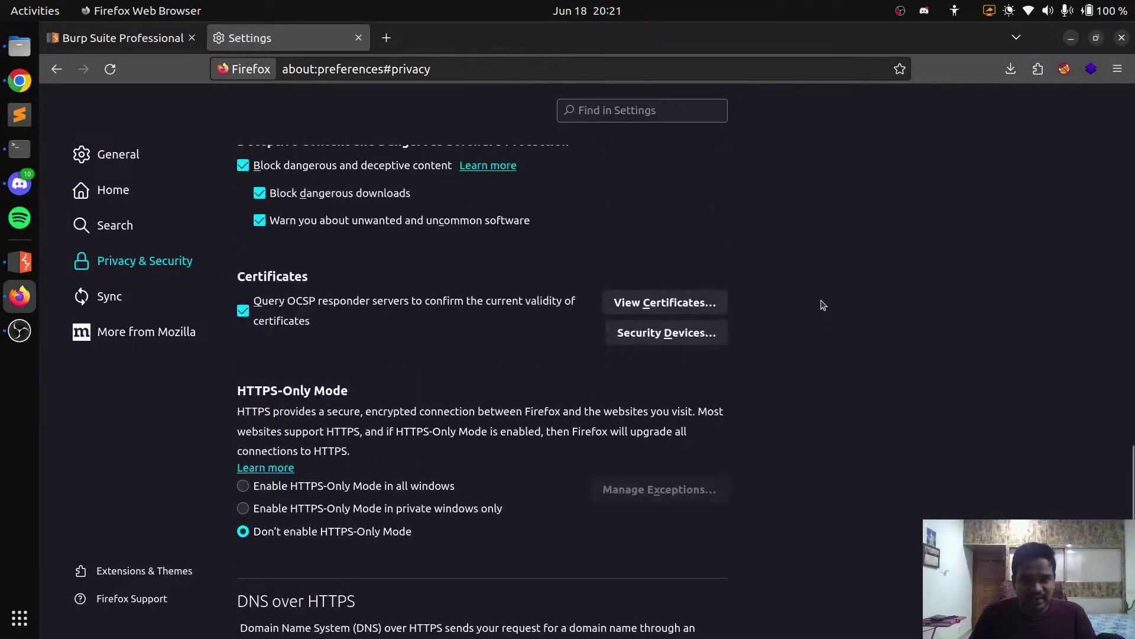
click(667, 299)
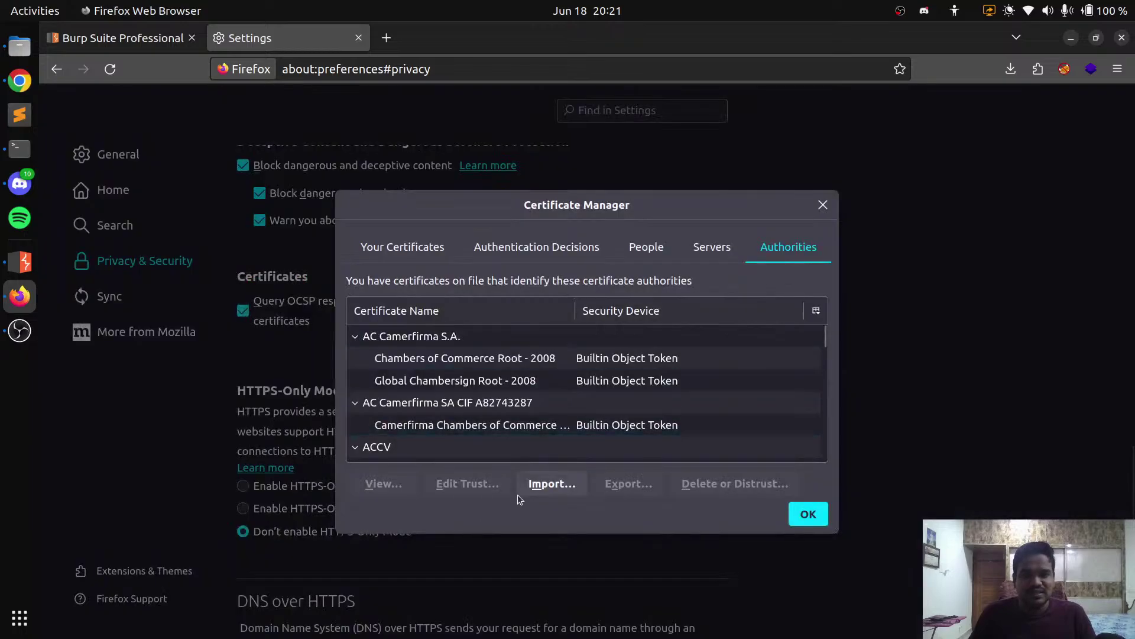
Import cacert.der from Downloads as a trusted authority, accept the already-installed alert, and close the manager
click(531, 483)
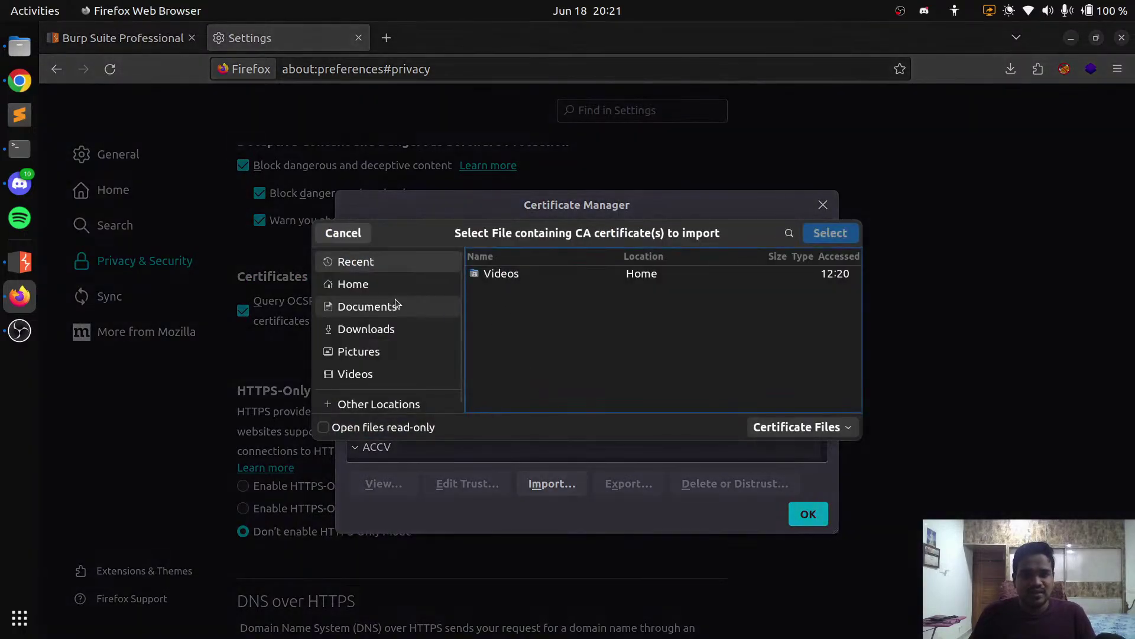
click(423, 326)
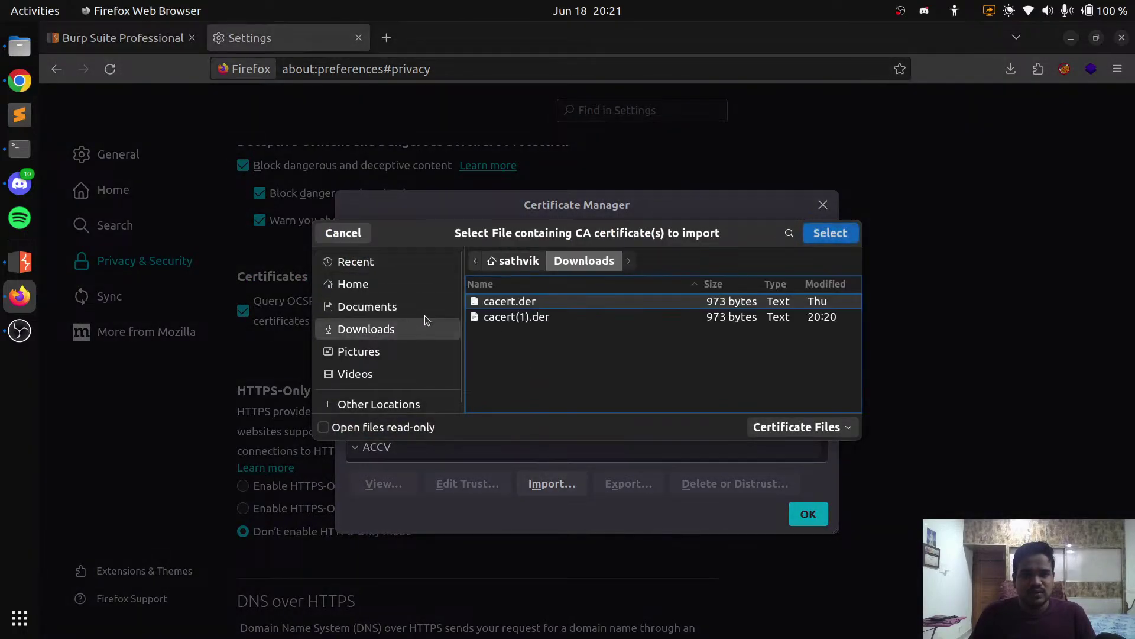
double_click(574, 306)
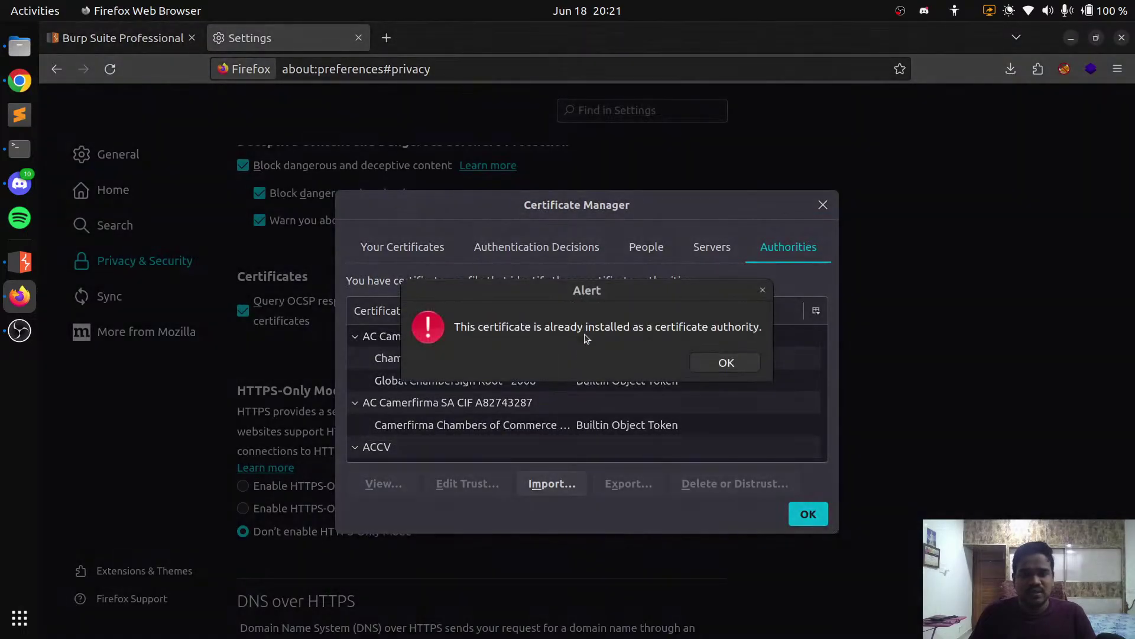
click(738, 363)
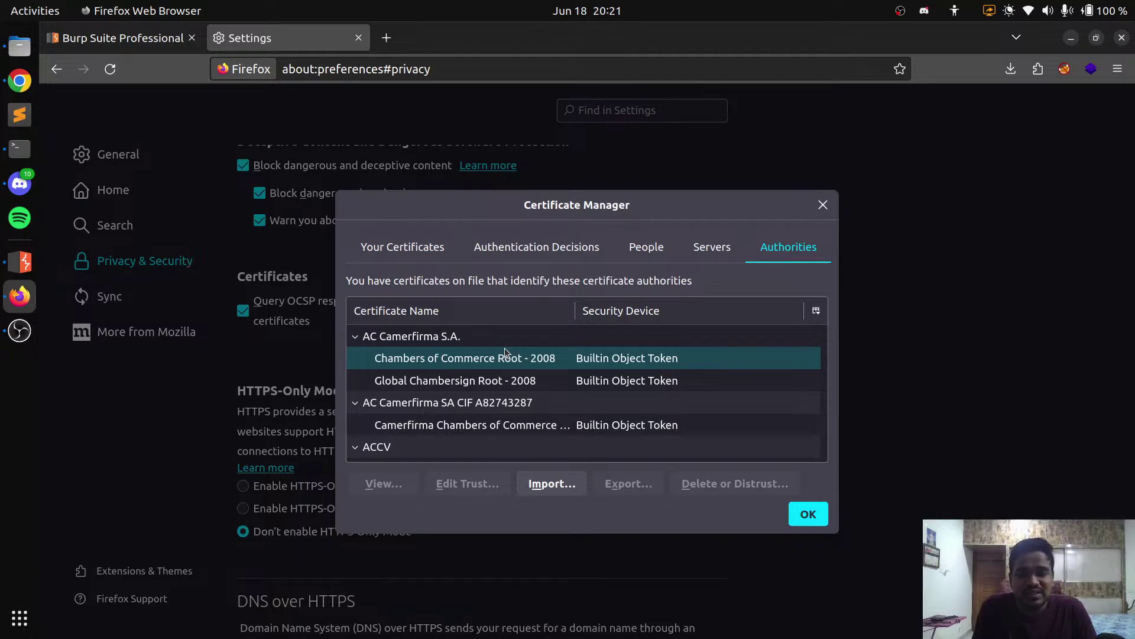
click(822, 205)
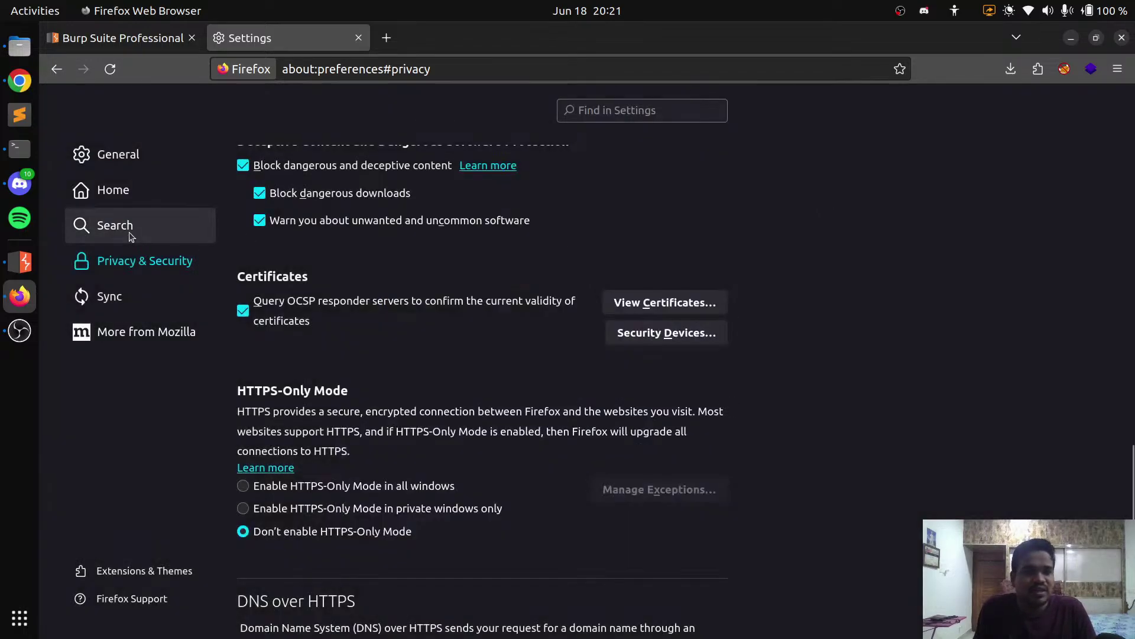
Search 'php vulnweb' and open testphp.vulnweb.com, zoomed to 120%
click(358, 38)
click(219, 38)
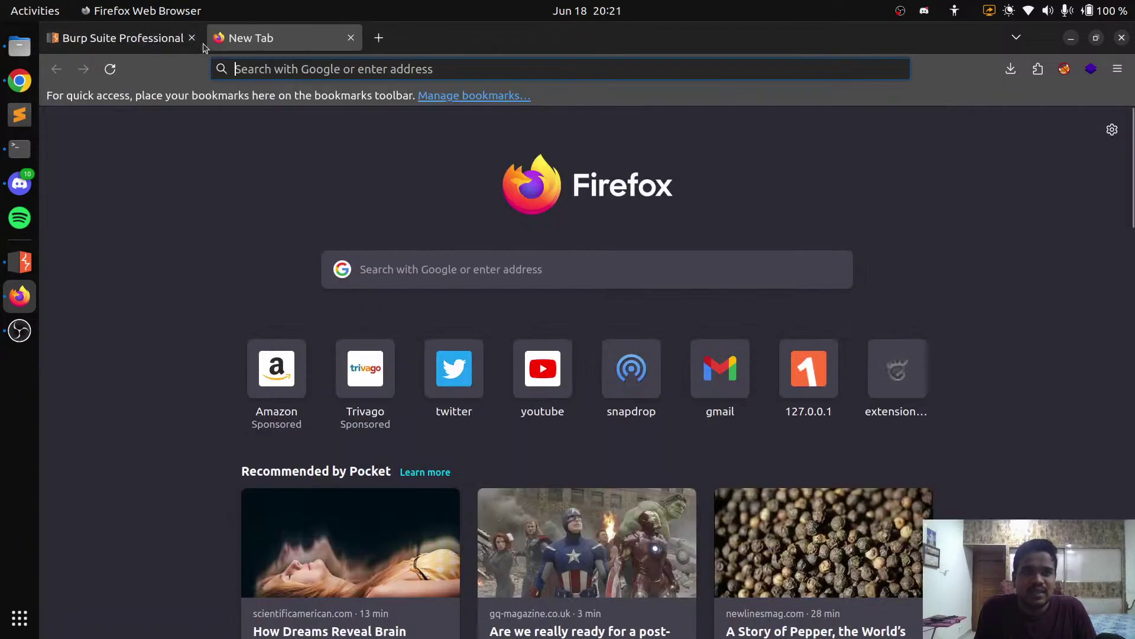
click(192, 38)
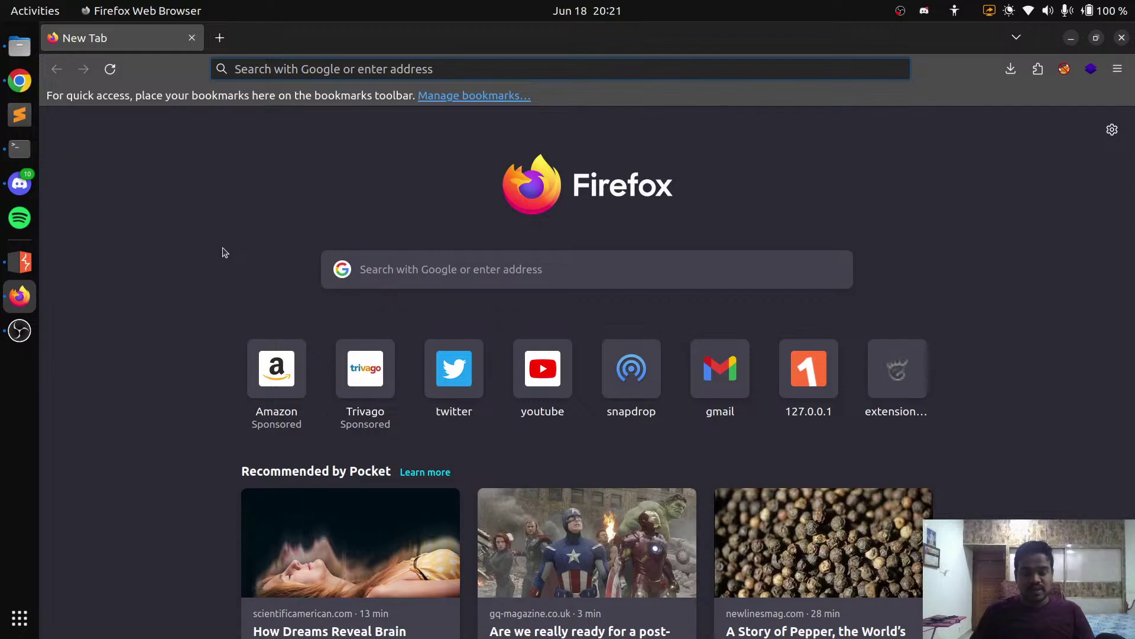
text(php)
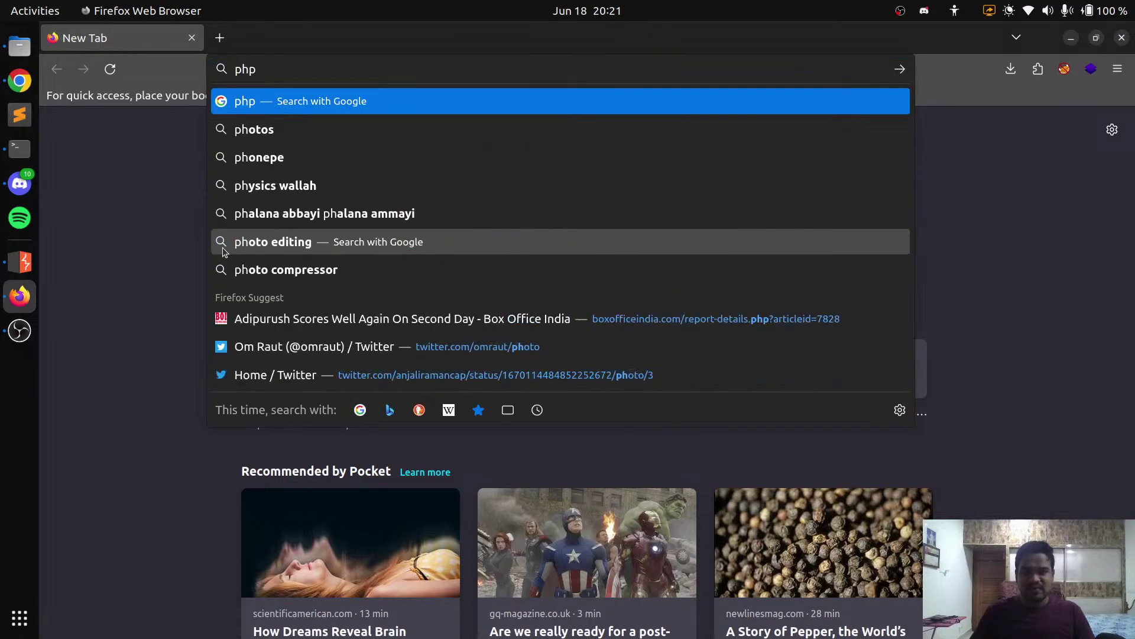
text( vulnweb)
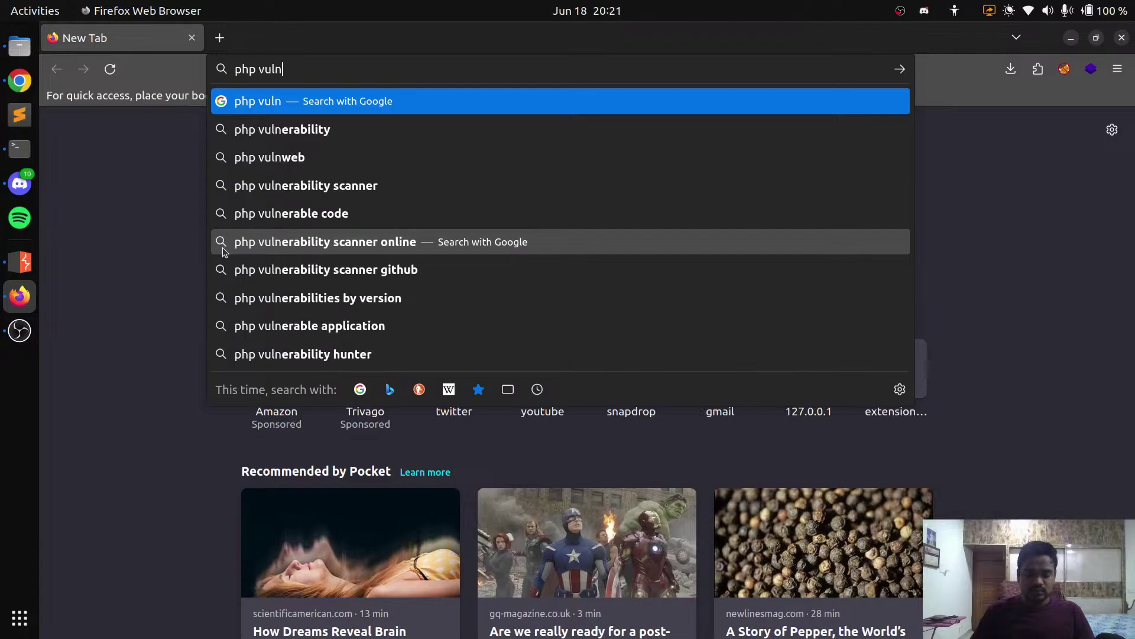
key(Return)
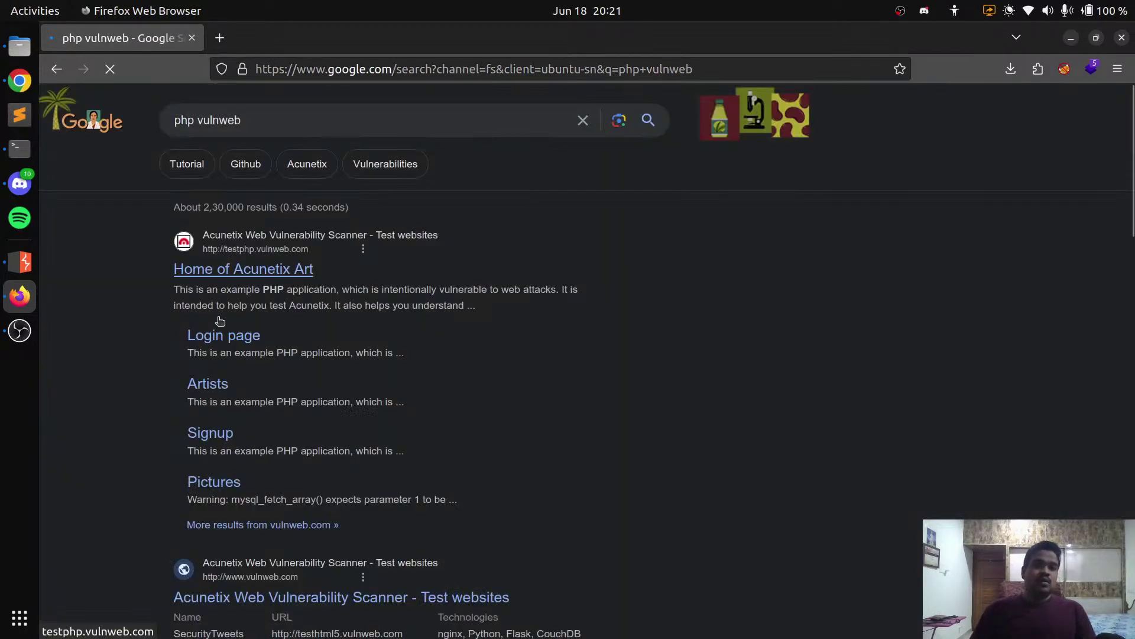
click(243, 269)
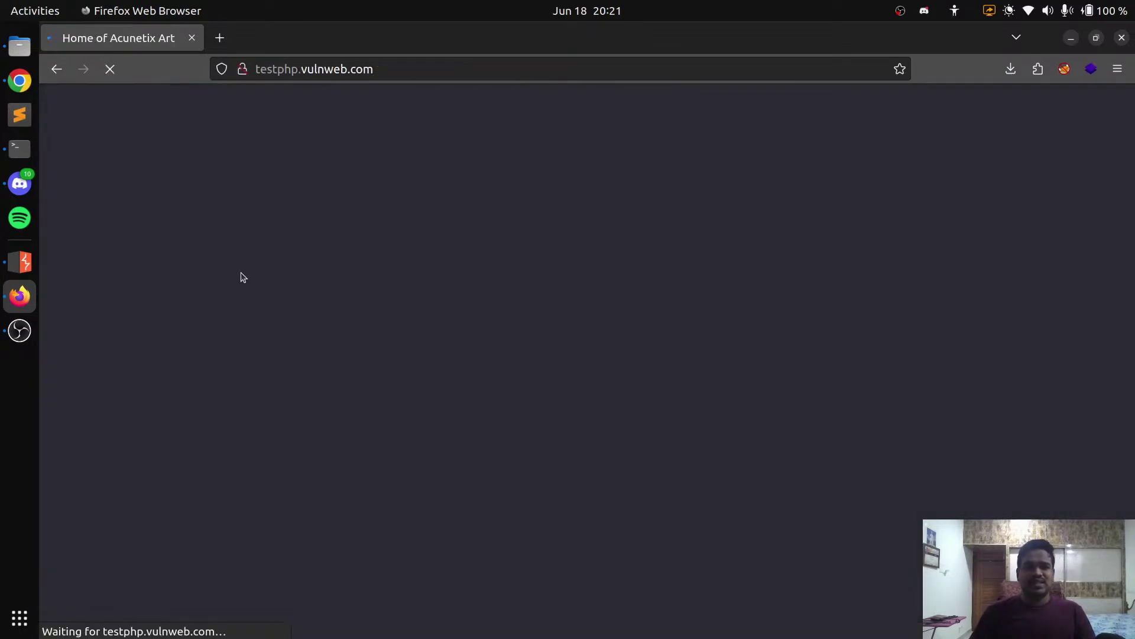
key(ctrl+plus)
key(ctrl+plus)
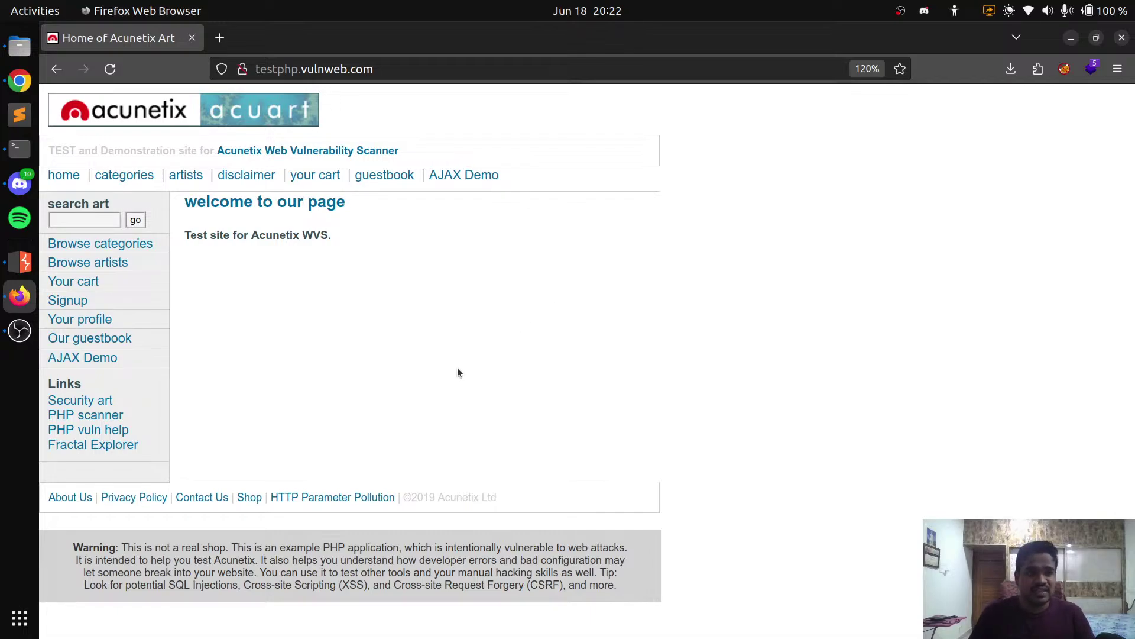
Select the Burp proxy in FoxyProxy and bring Burp Suite back to the front
click(1064, 71)
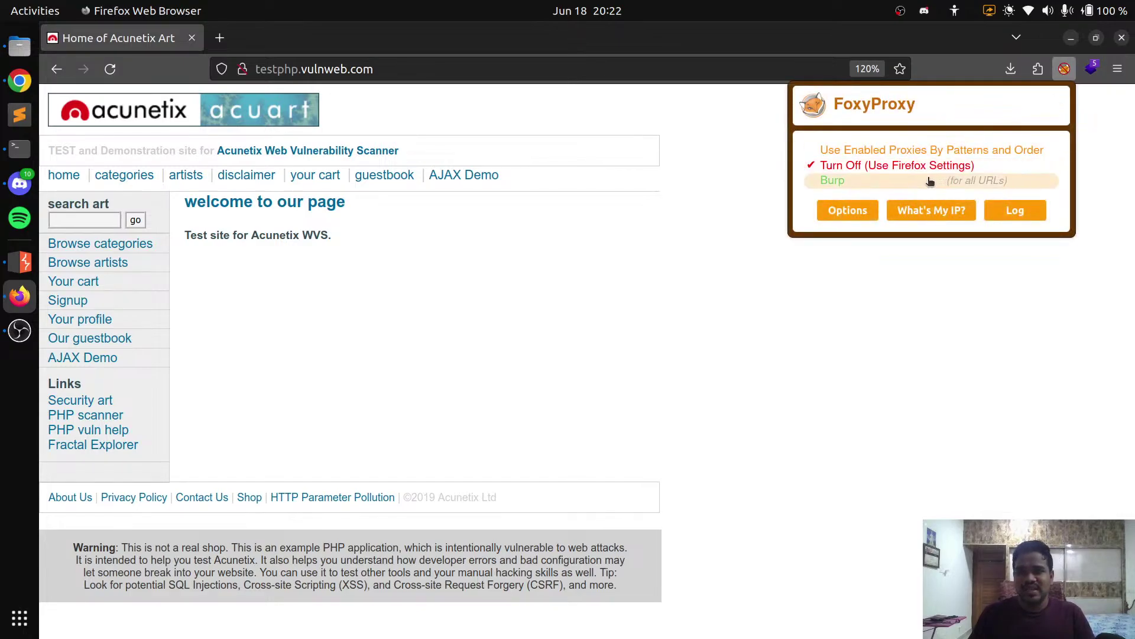
click(909, 180)
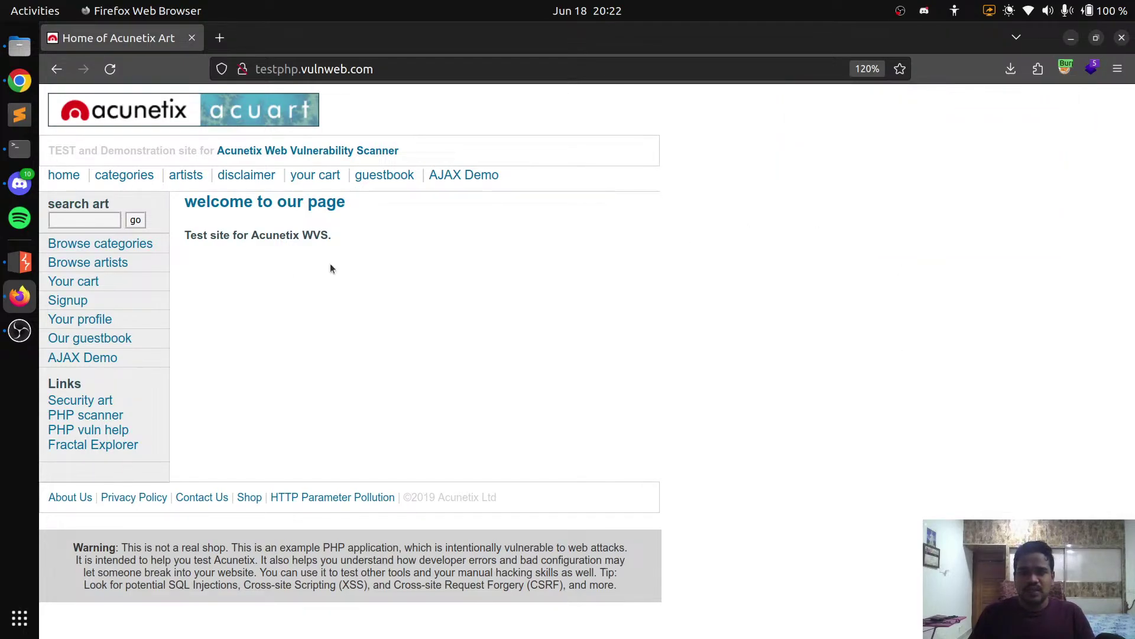
click(19, 262)
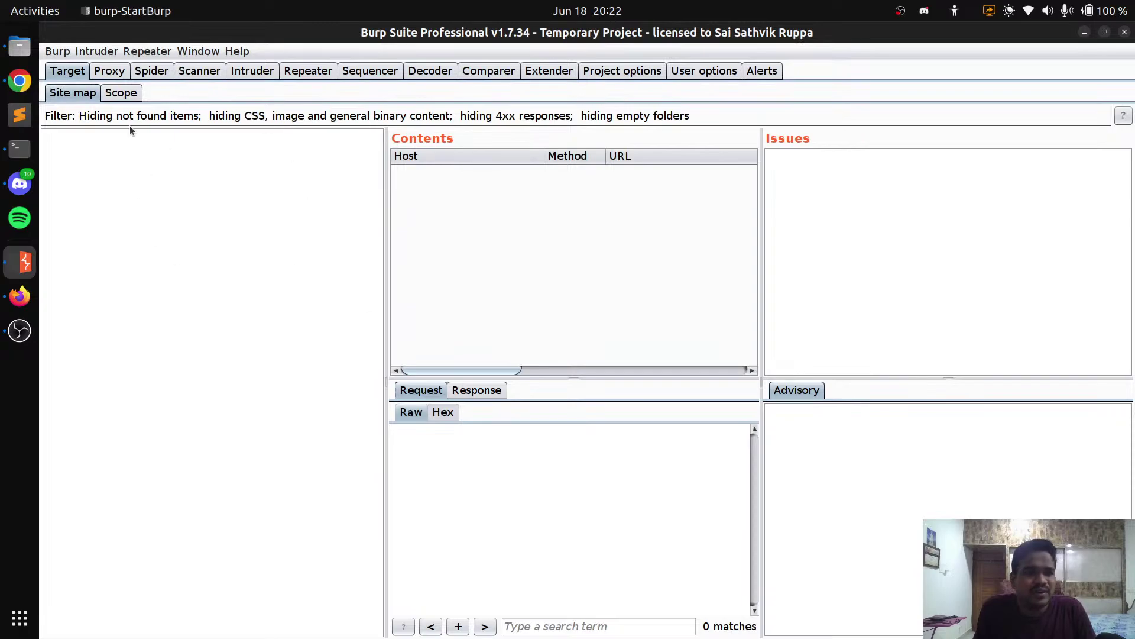
Narrow the site map tree and check User options Display, keeping the Nimbus look and feel
drag(382, 220, 328, 214)
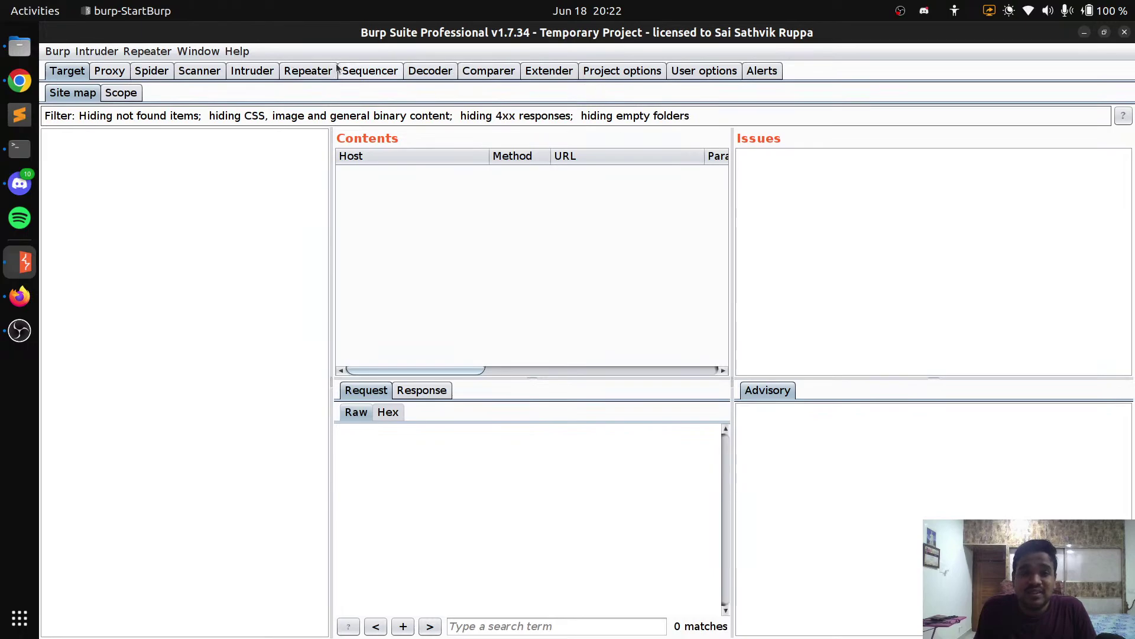
click(707, 71)
click(171, 93)
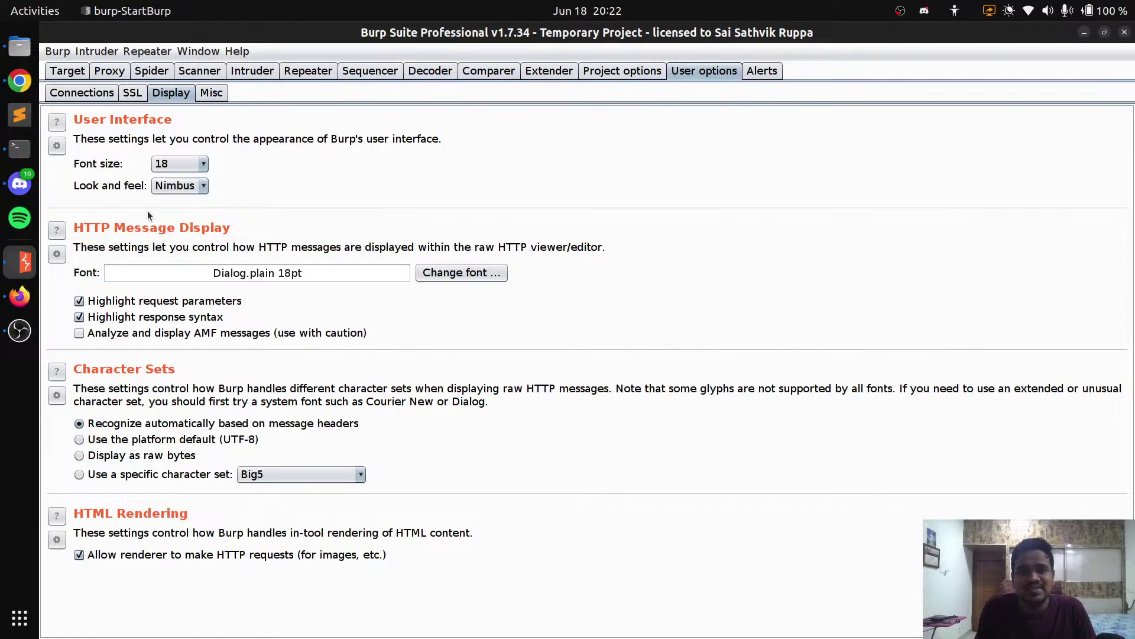
click(185, 190)
click(186, 190)
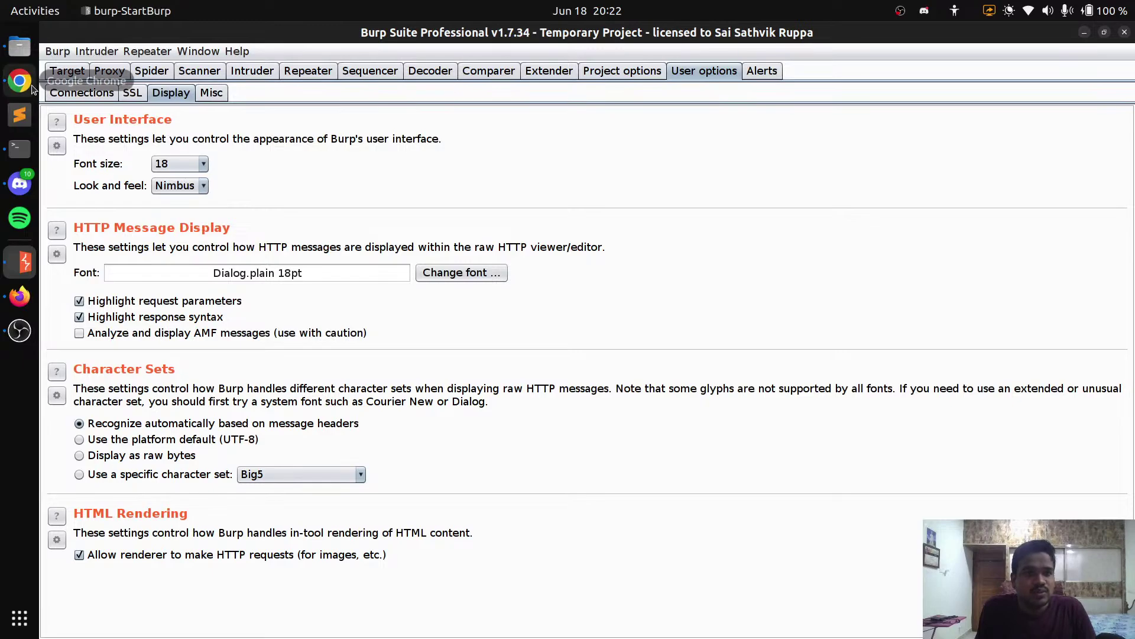
Tour Target, Proxy, Spider, Scanner, Intruder, Repeater, Sequencer, Decoder and Comparer, ending on Proxy Intercept
click(67, 70)
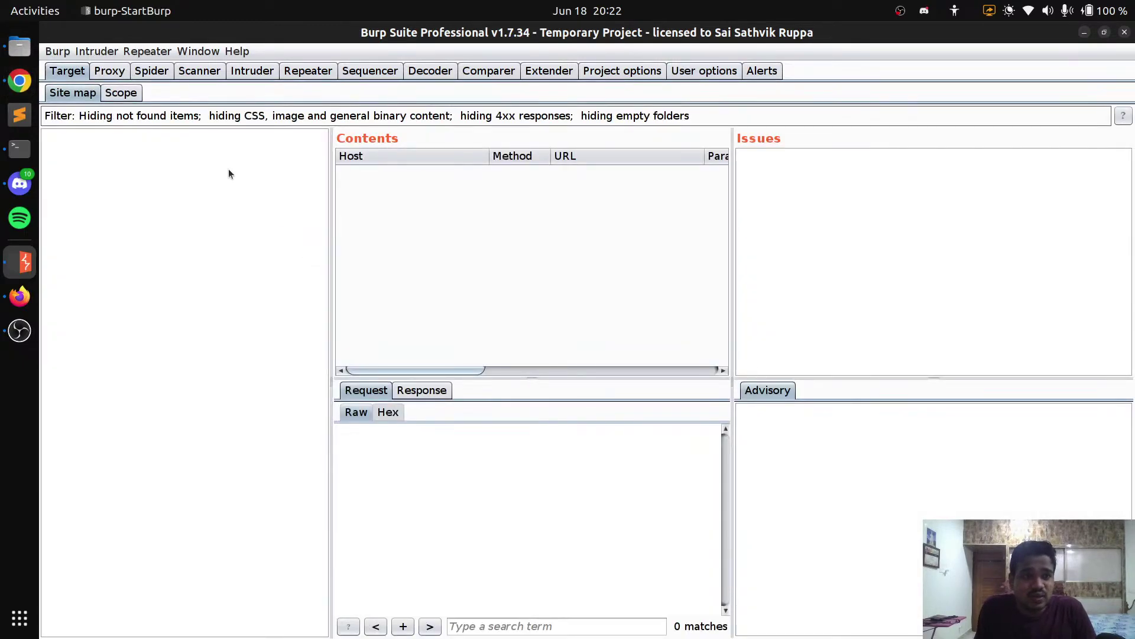
click(109, 71)
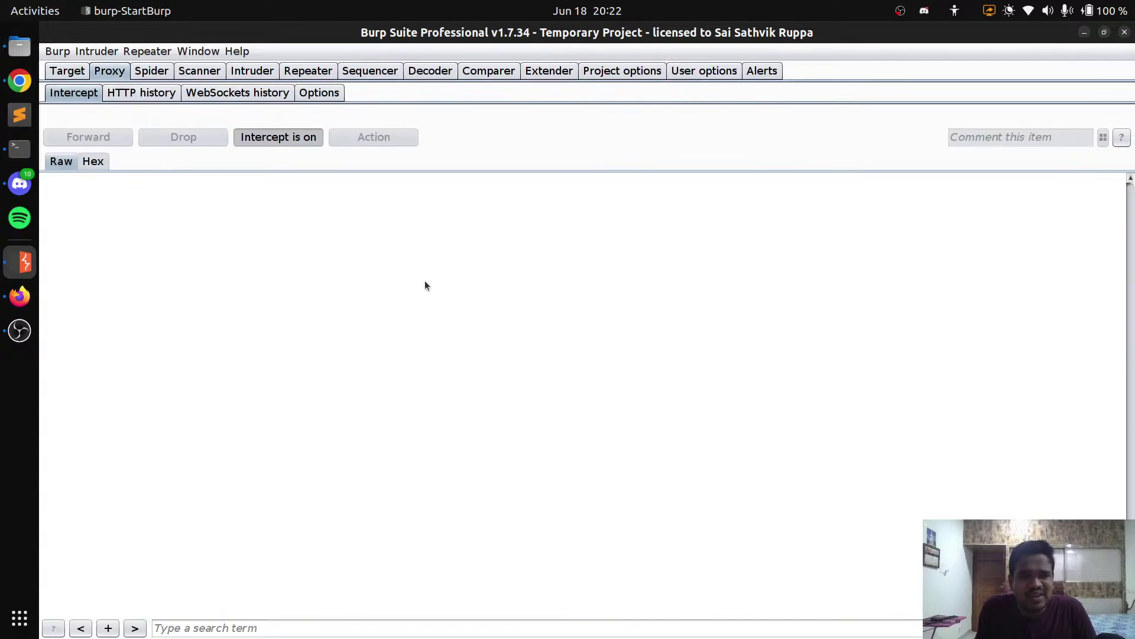
click(153, 71)
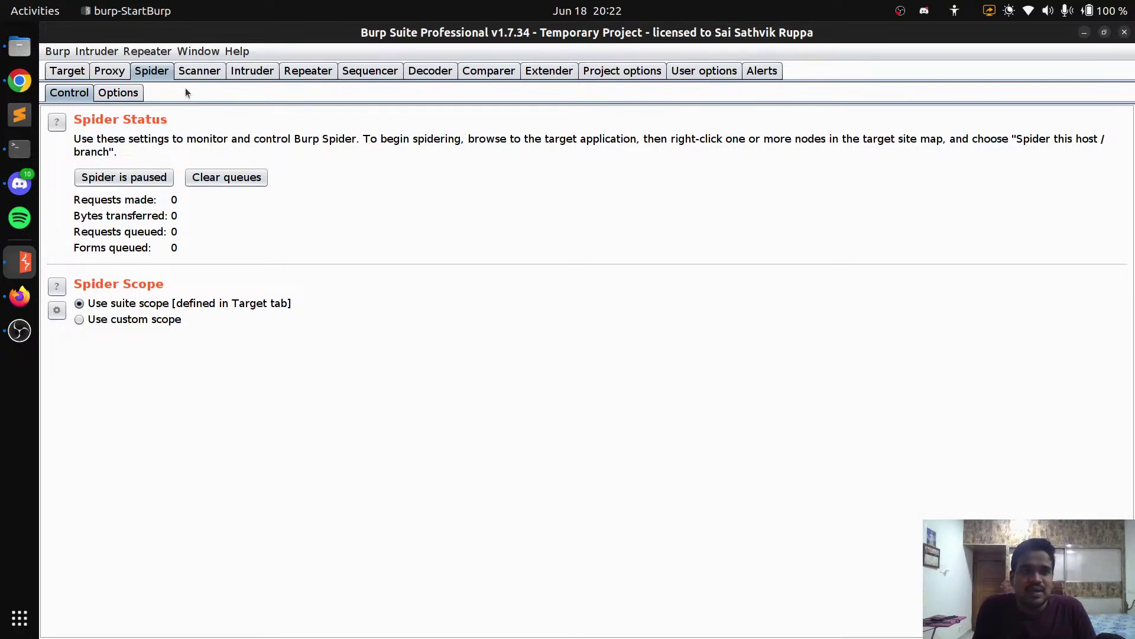
click(189, 72)
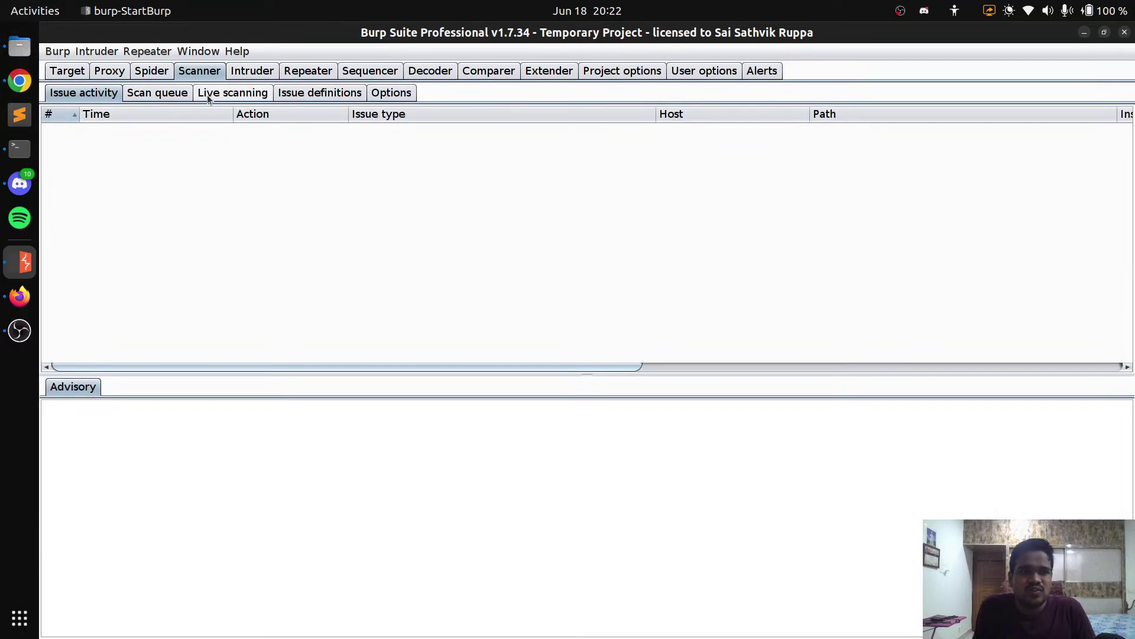
click(232, 76)
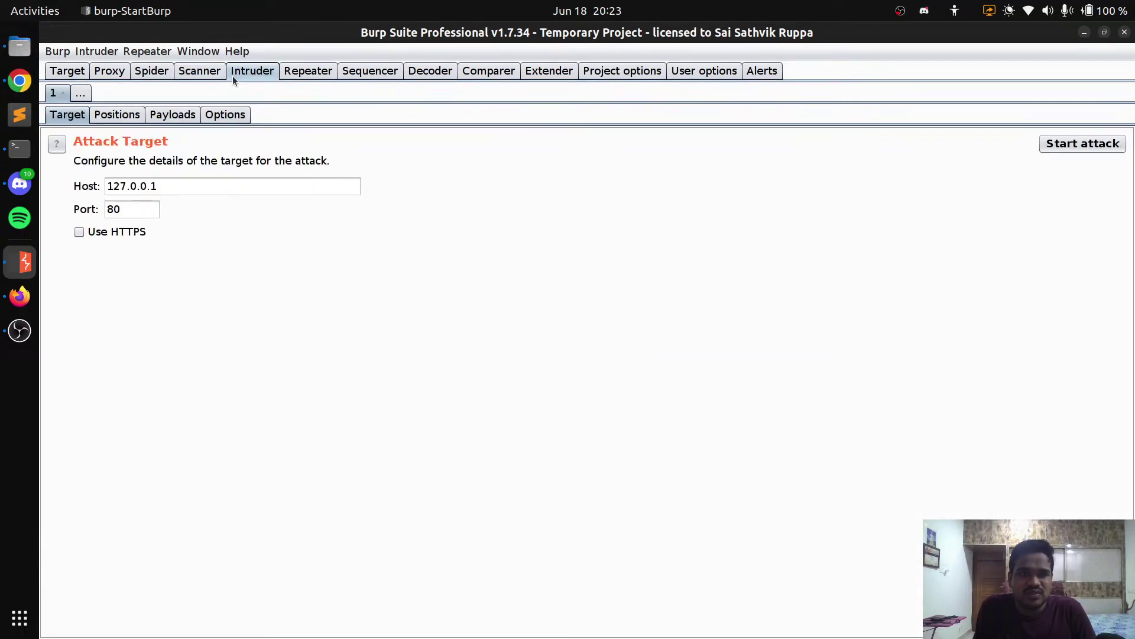
click(311, 75)
click(381, 75)
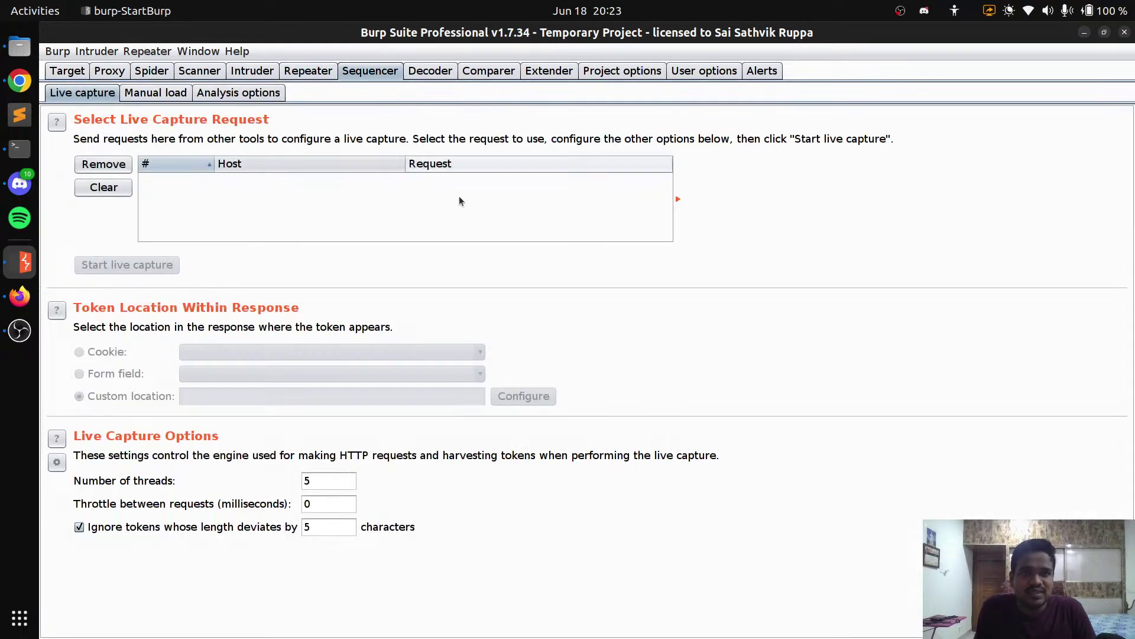
click(448, 75)
click(483, 73)
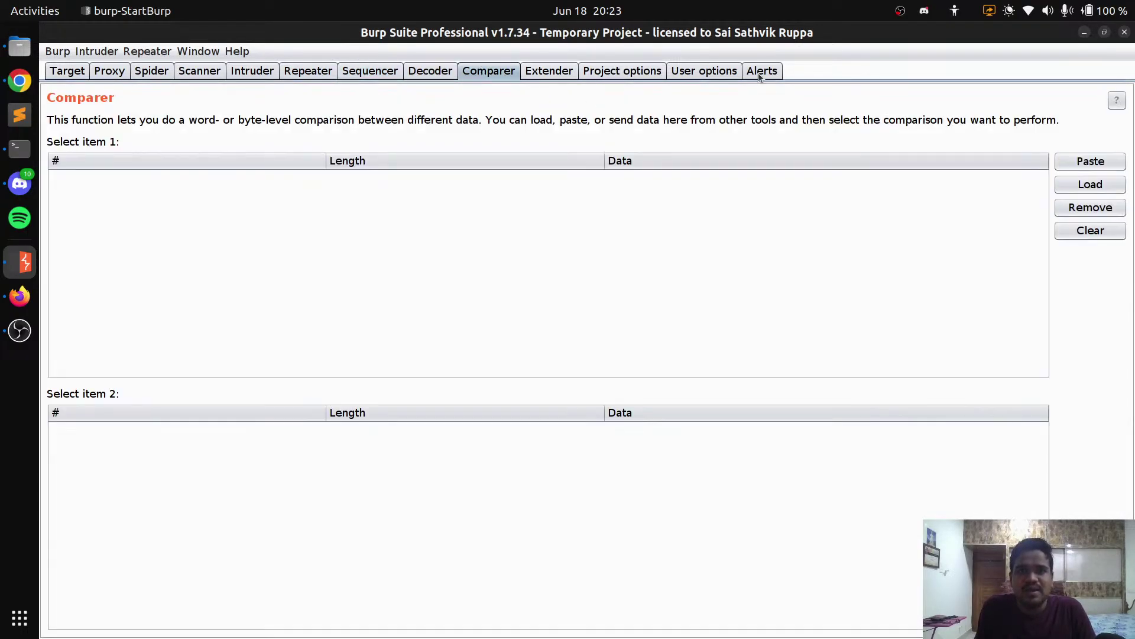
click(100, 72)
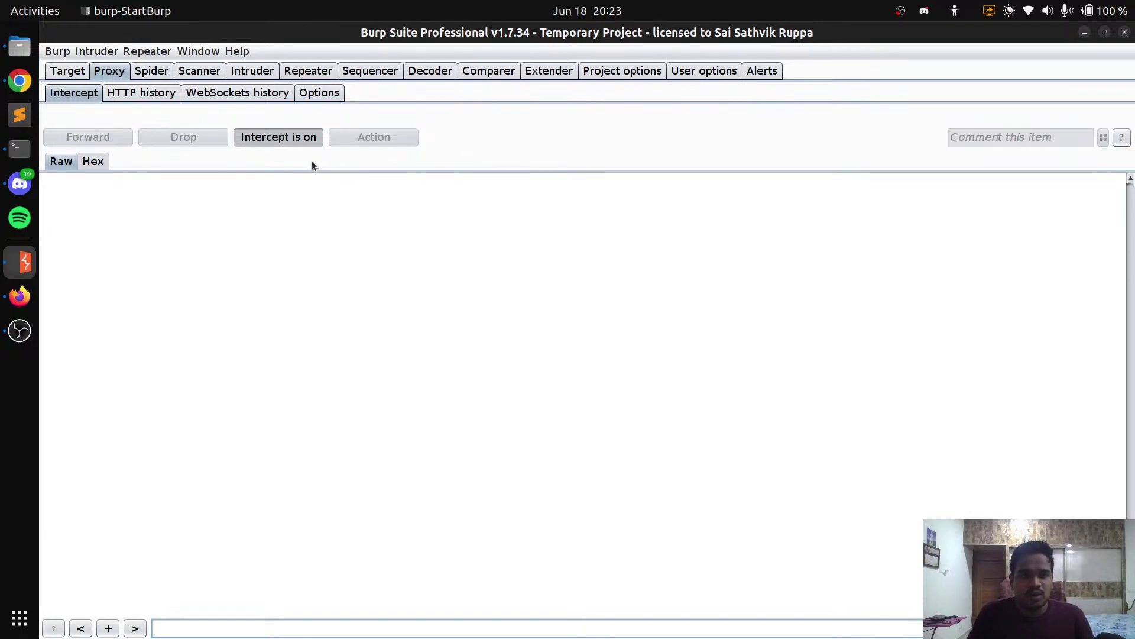
Switch interception on and forward the captured Mozilla request
click(278, 141)
click(276, 141)
click(277, 140)
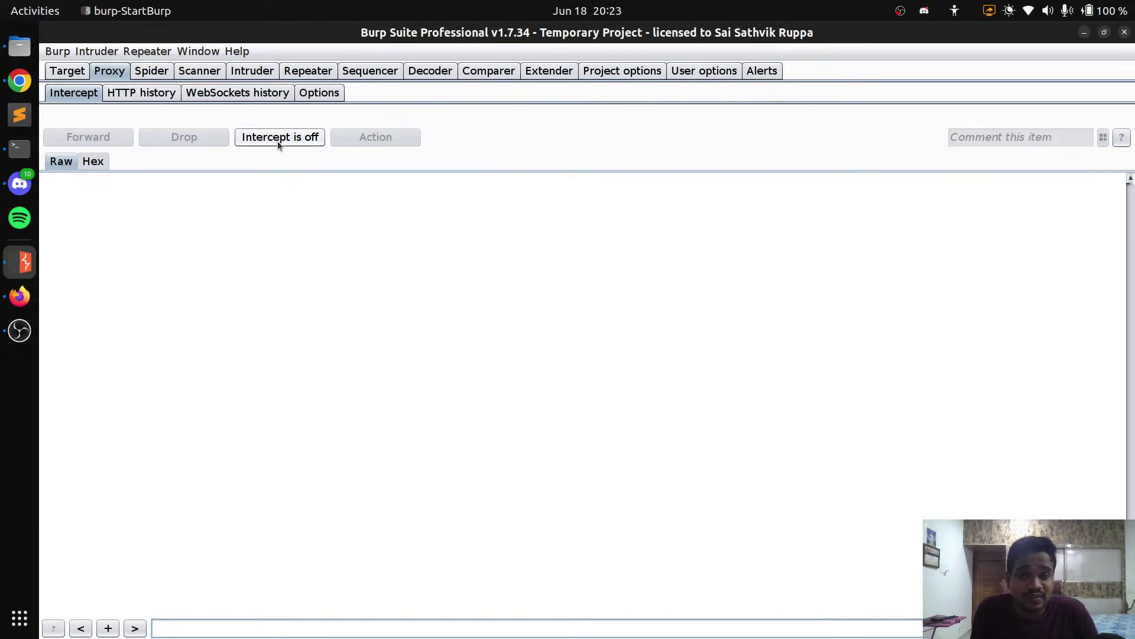
click(278, 141)
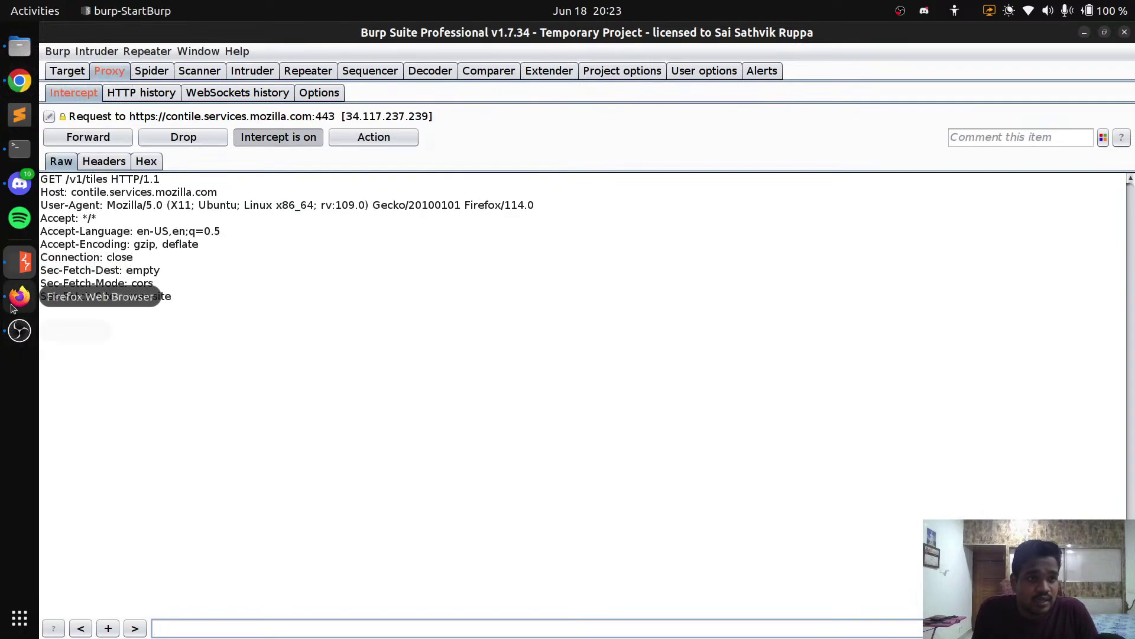
click(386, 245)
click(98, 135)
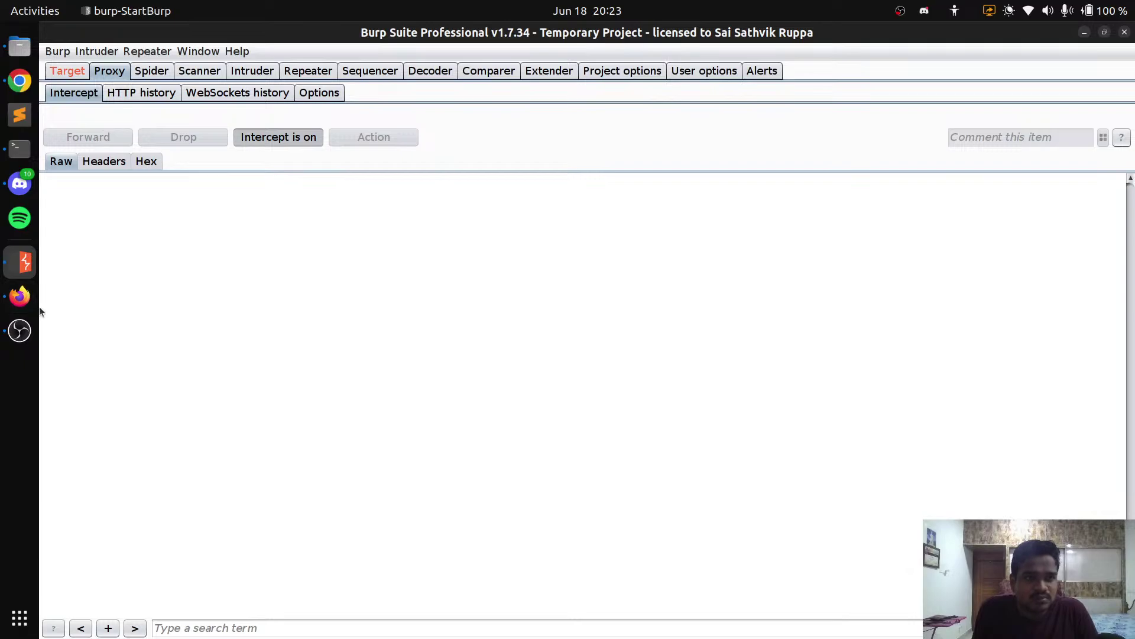
Reload testphp.vulnweb.com in Firefox and return to Burp's intercept view
click(20, 296)
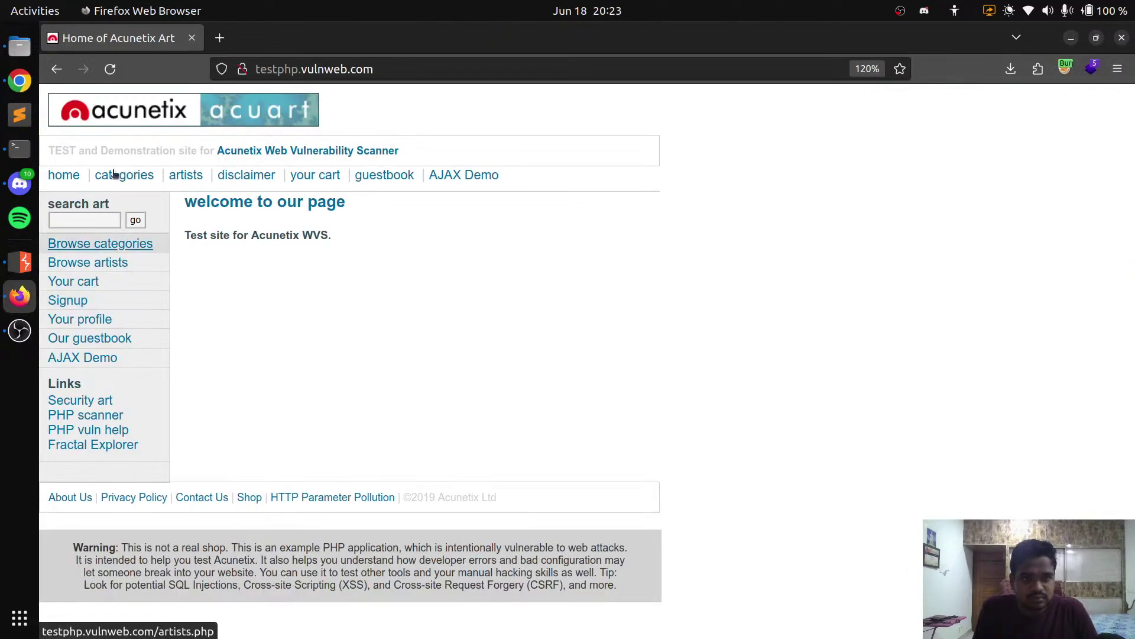
click(113, 73)
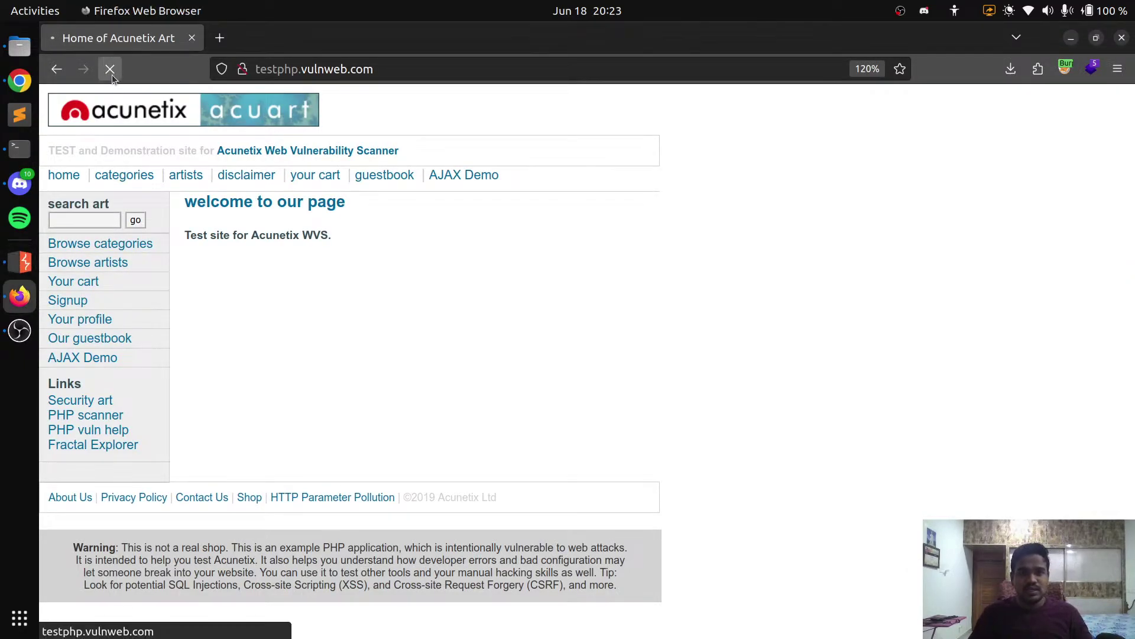
key(alt+Tab)
key(alt+Tab)
key(alt+shift+Tab)
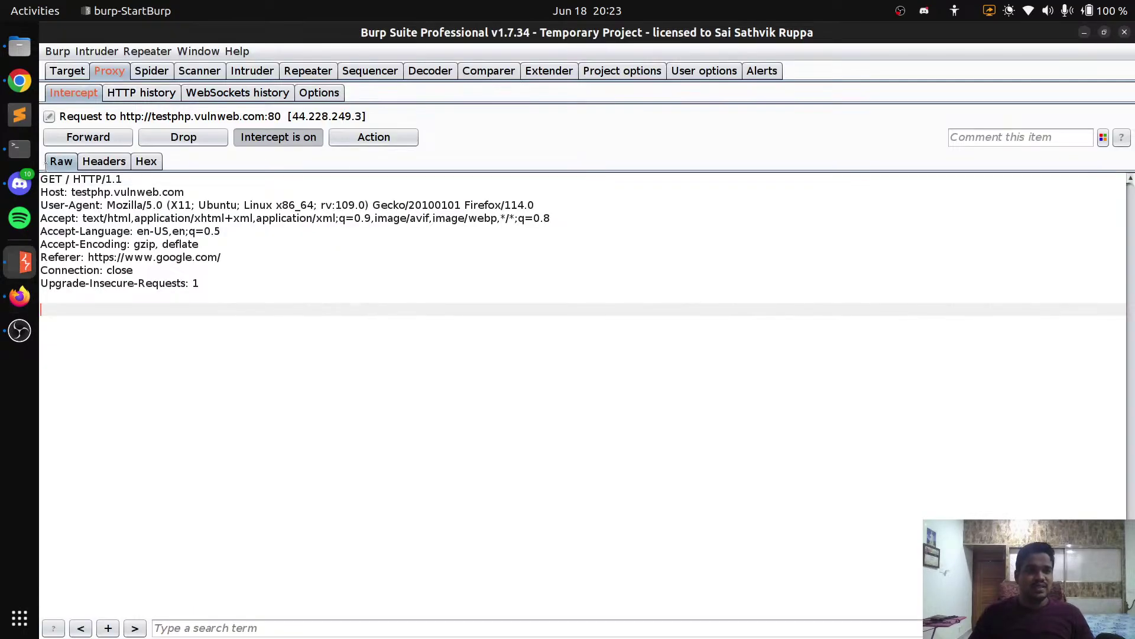
Review the GET request to host testphp.vulnweb.com in Raw and Headers views, then forward it
click(70, 177)
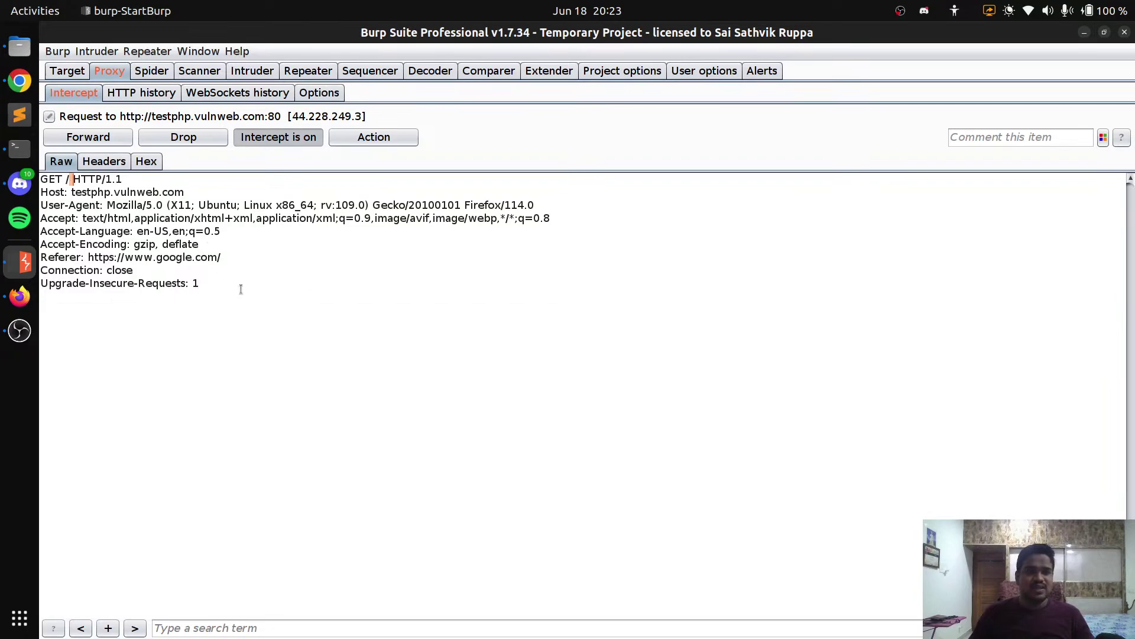
double_click(52, 177)
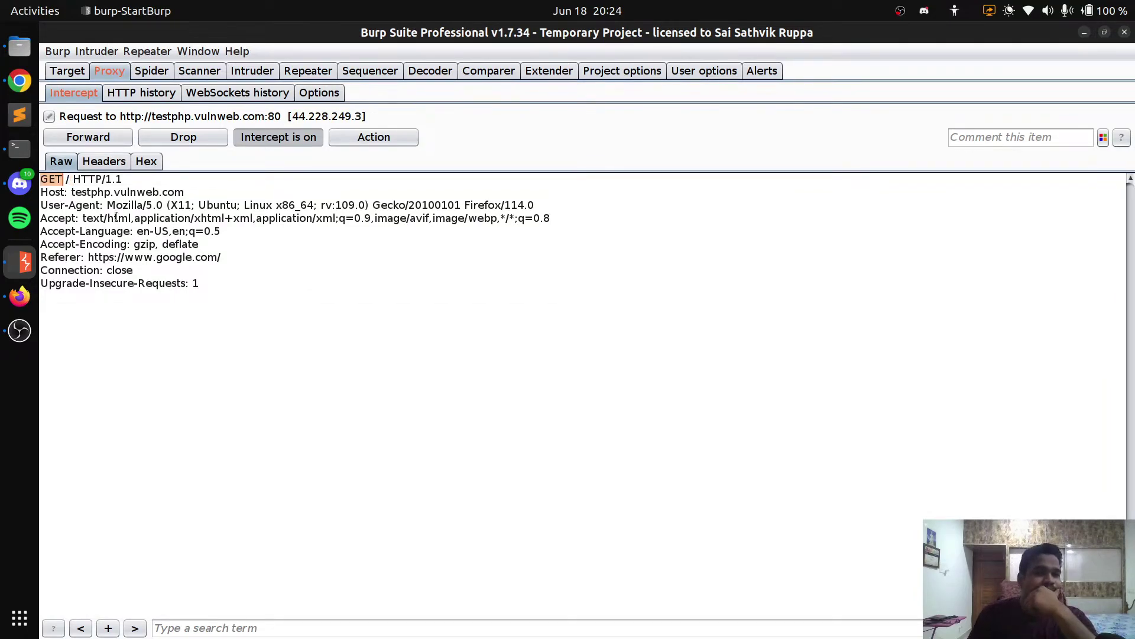
click(84, 166)
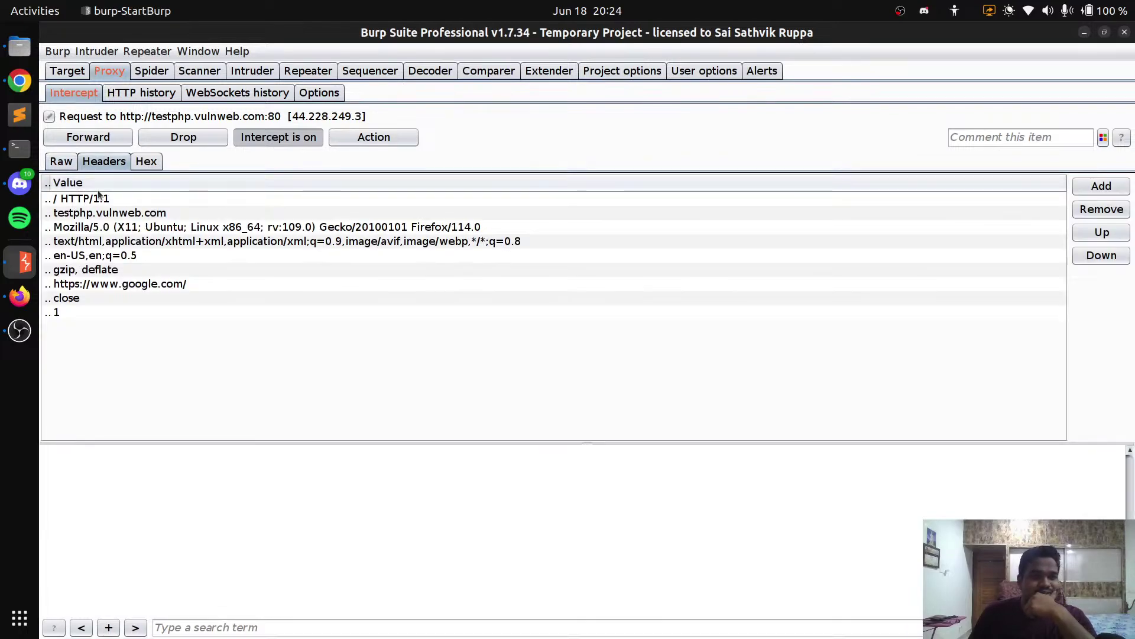
click(61, 162)
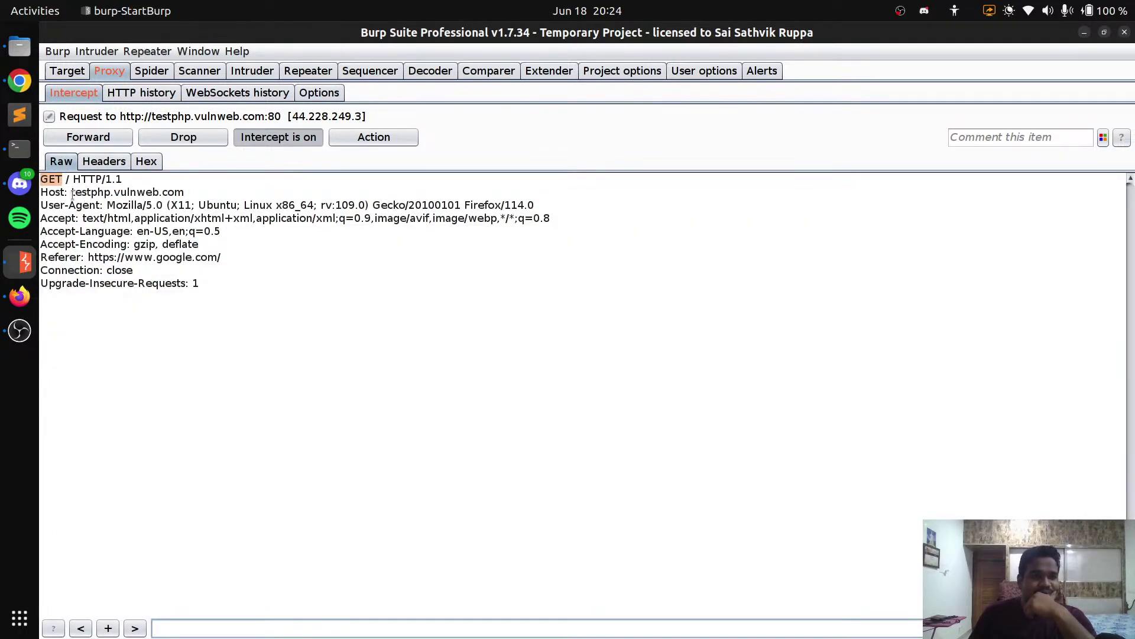
drag(75, 193, 188, 193)
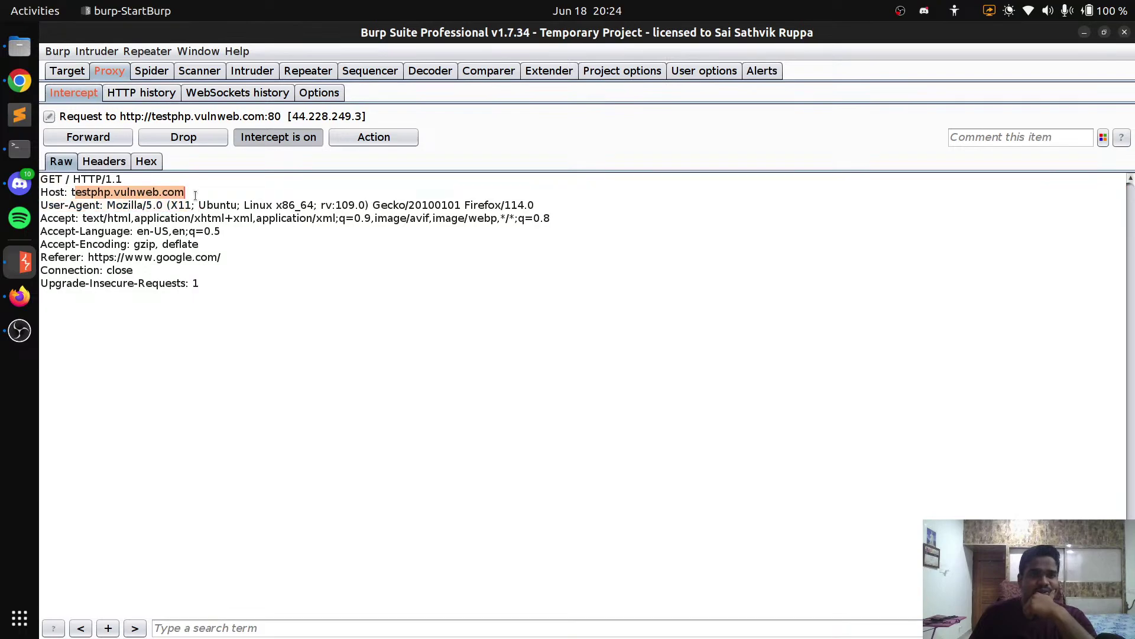
click(191, 218)
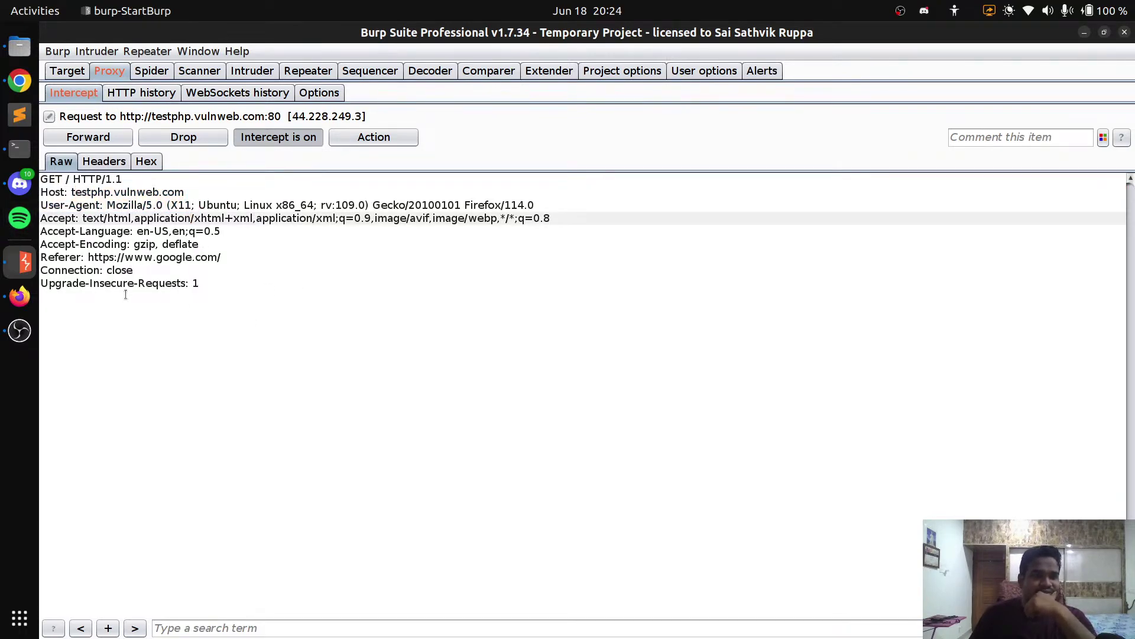
click(101, 140)
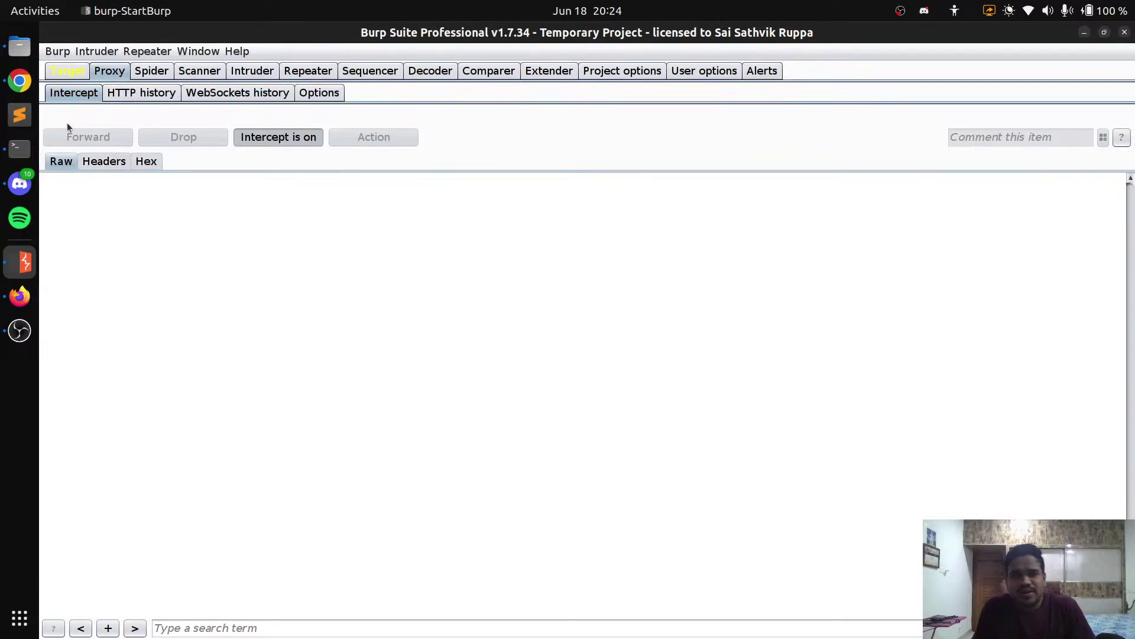
Spider testphp.vulnweb.com from the site map, adding it to scope and not logging out-of-scope traffic
click(68, 74)
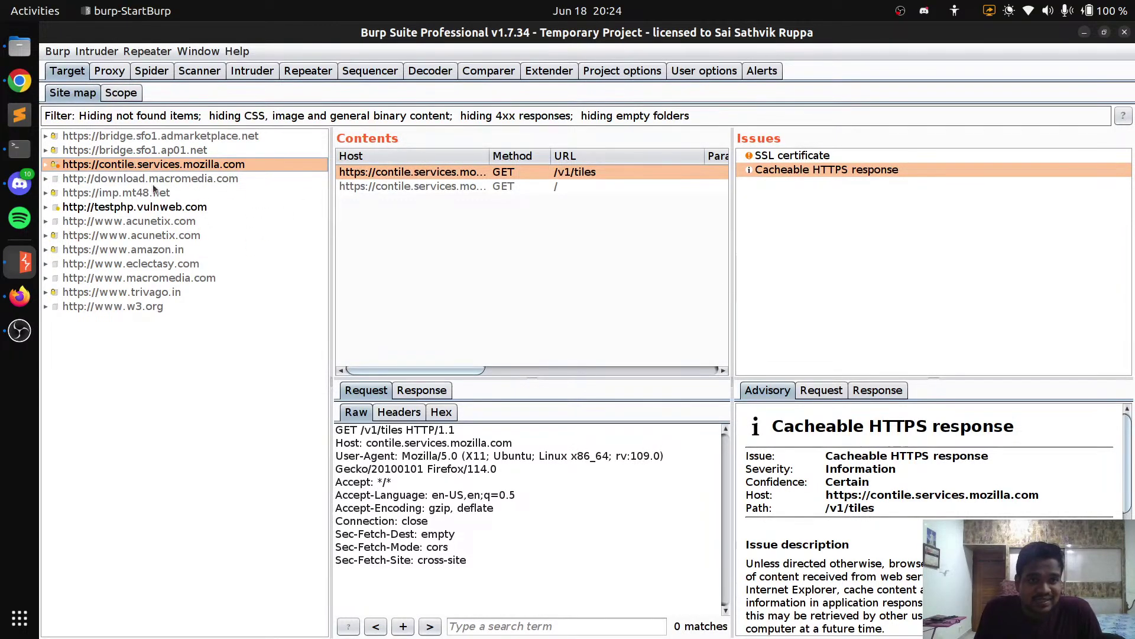
click(160, 209)
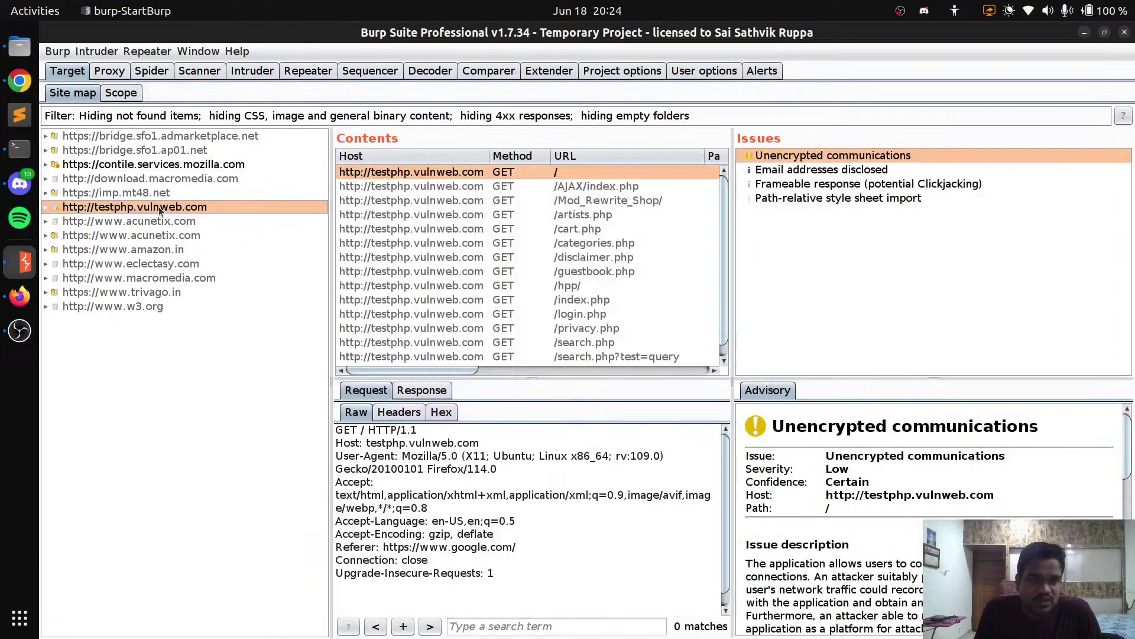
right_click(222, 211)
click(278, 252)
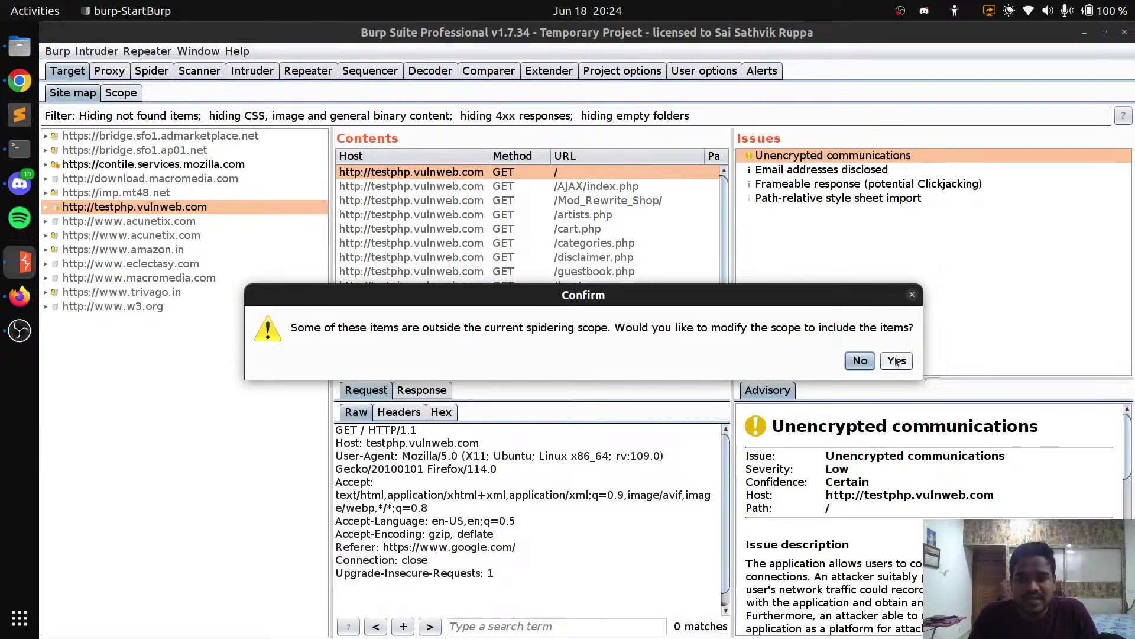
click(896, 361)
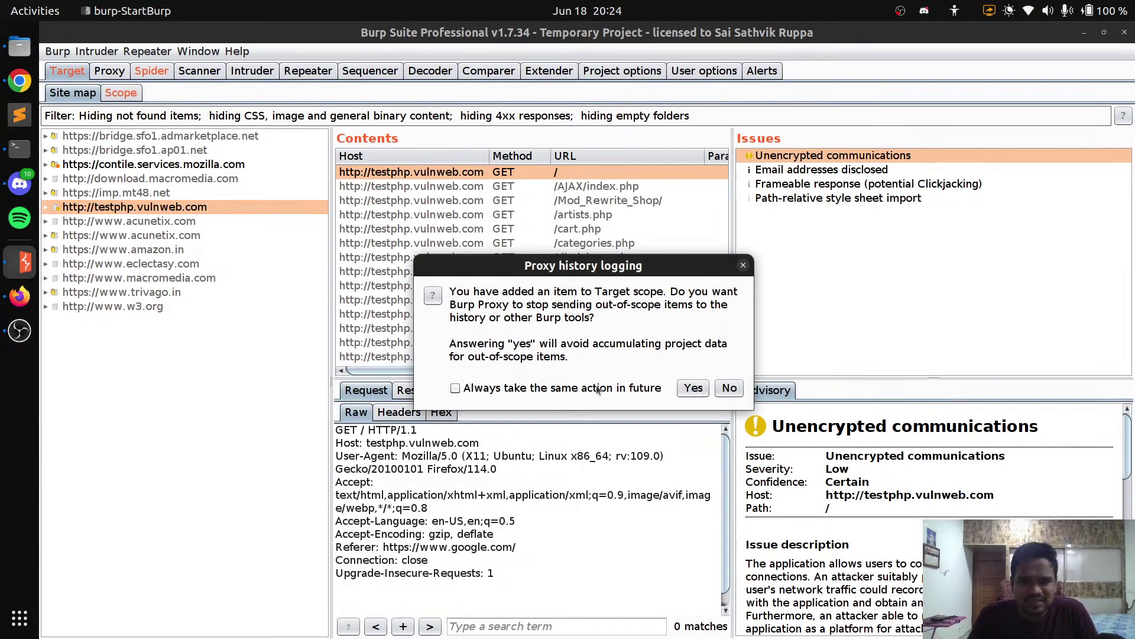
click(699, 388)
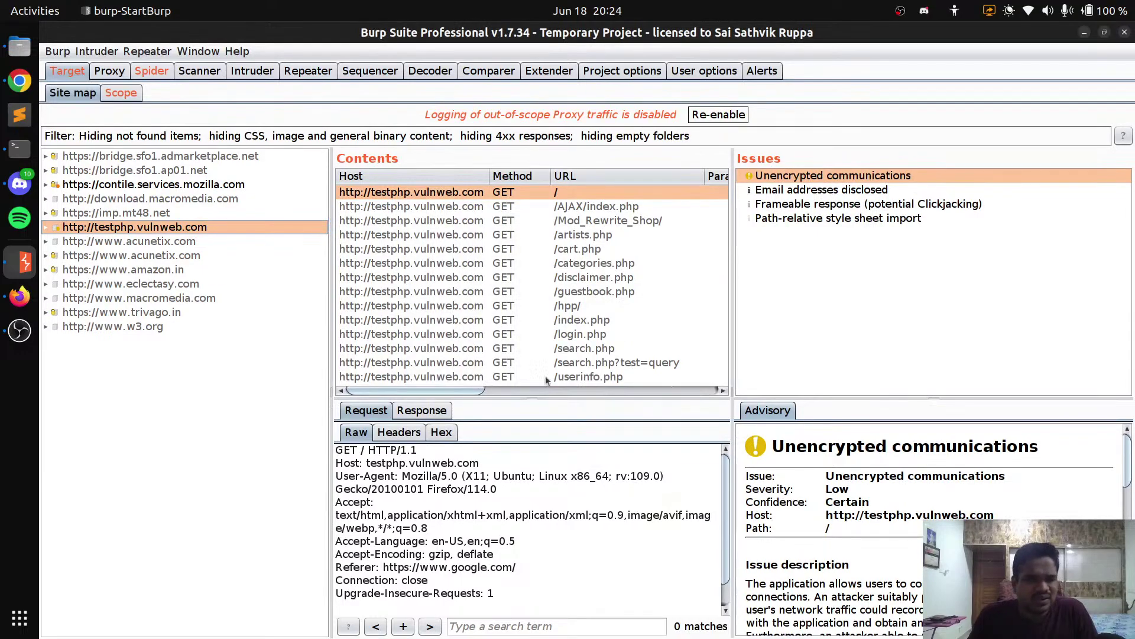
click(152, 70)
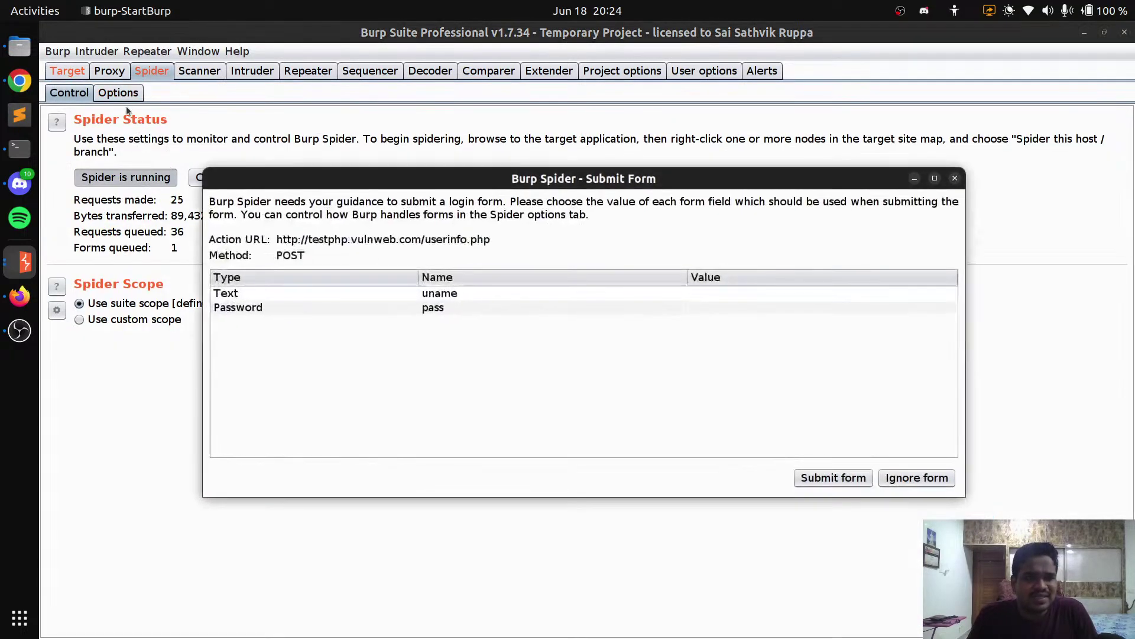
Ignore the spider's userinfo.php login and newuser.php signup form prompts, four in total
click(942, 477)
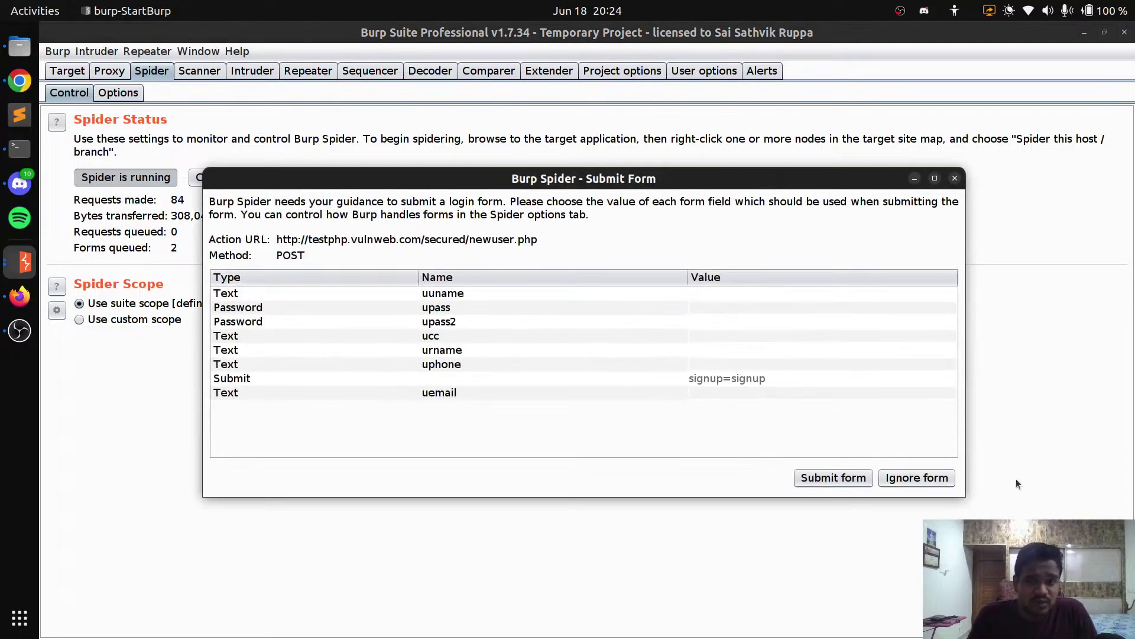
click(924, 479)
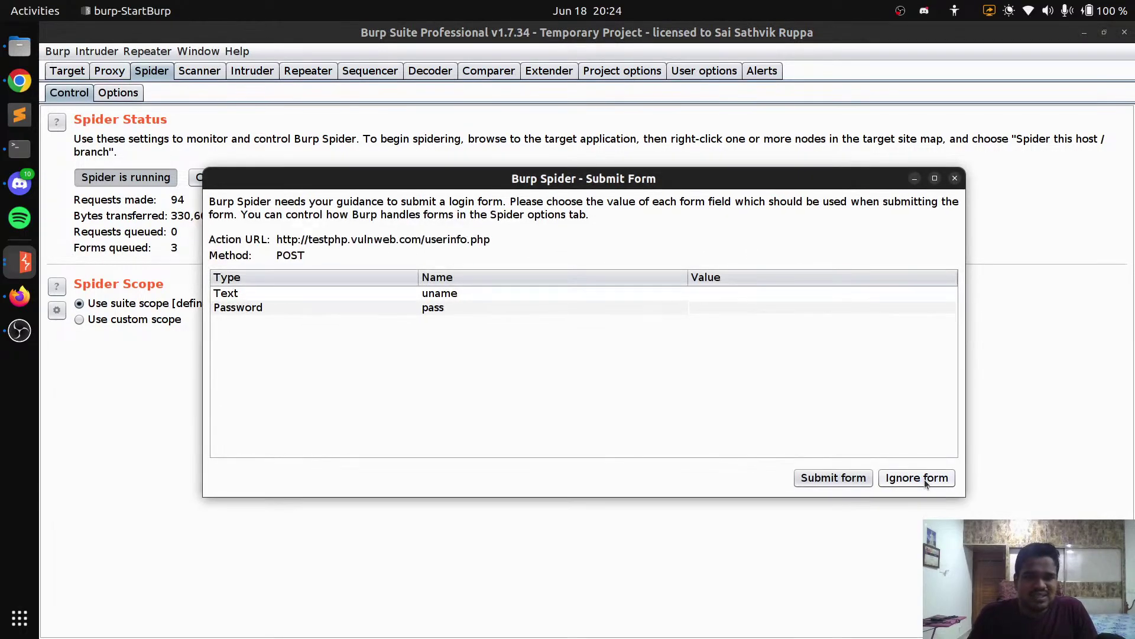
click(924, 479)
click(924, 479)
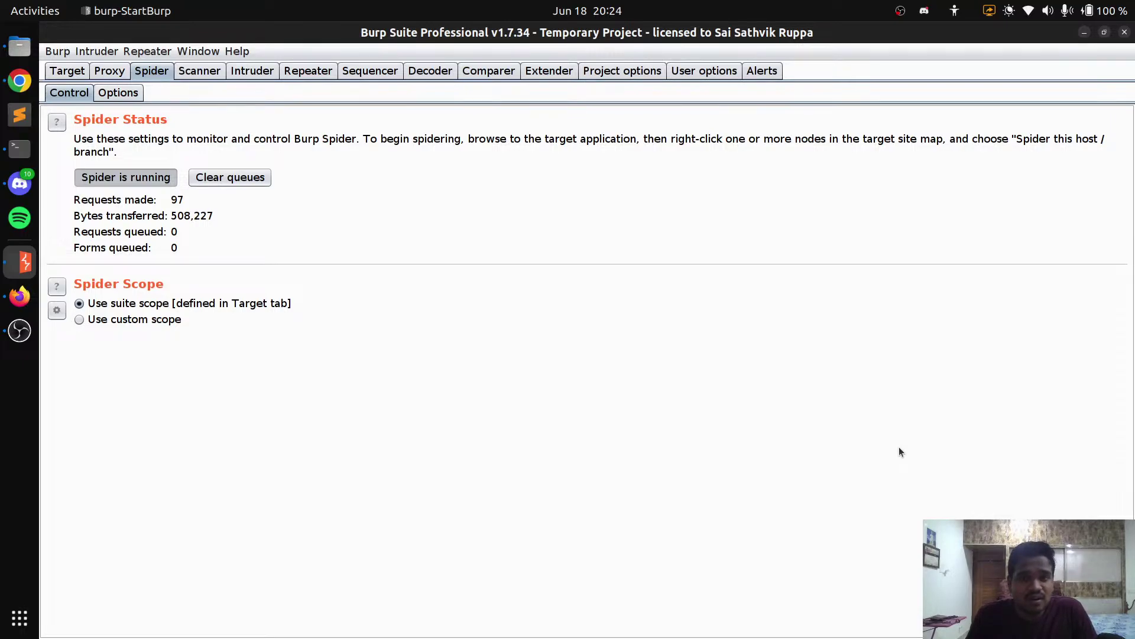
Delete the Video Capture Device webcam source from the OBS streaming scene
click(17, 81)
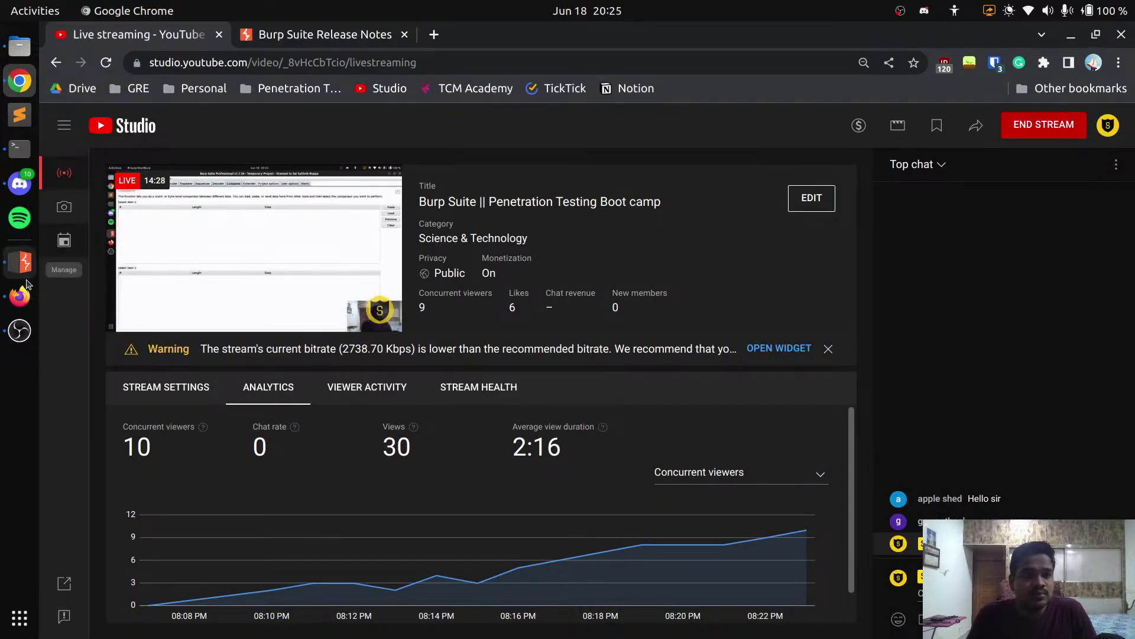
click(19, 330)
click(526, 278)
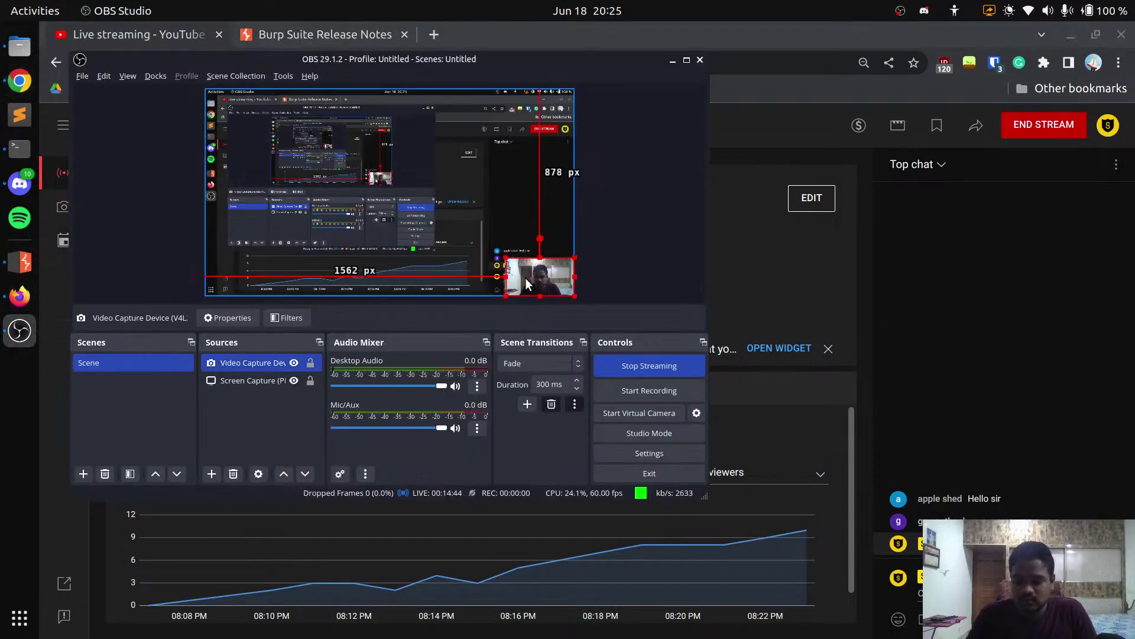
key(Delete)
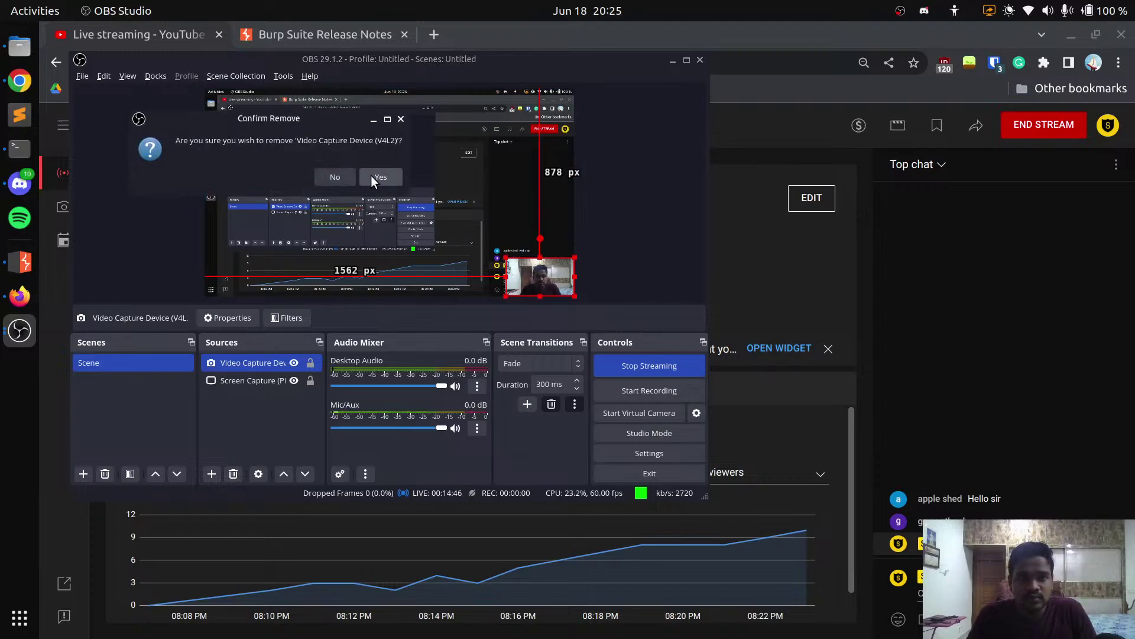
click(371, 175)
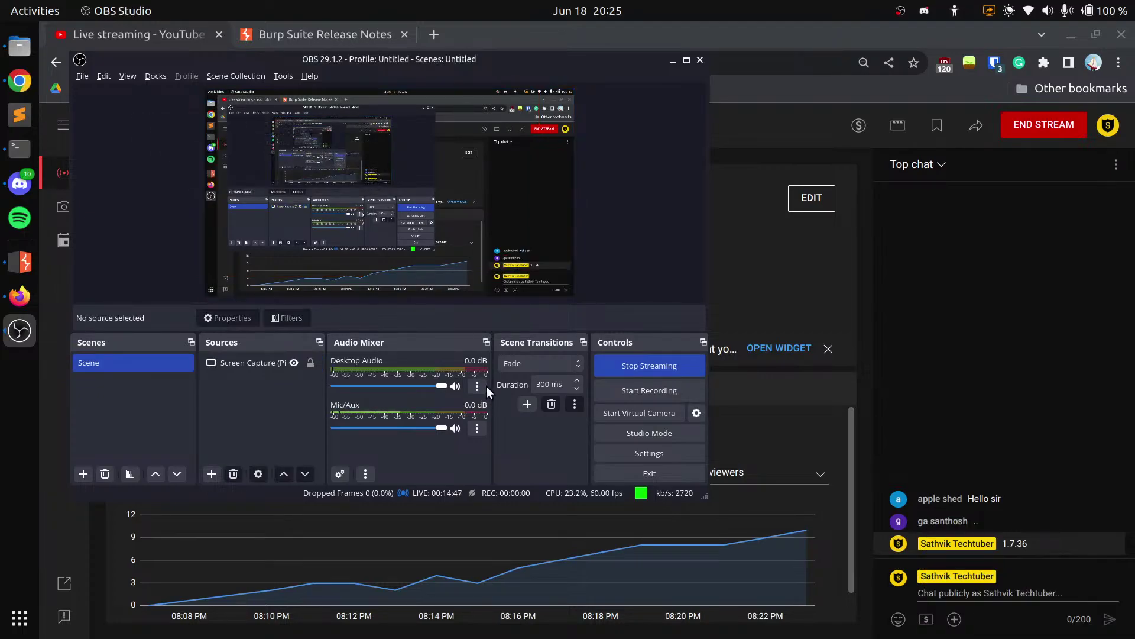
Mute and unmute the Mic/Aux audio, then hide OBS and return to Burp Suite
click(454, 428)
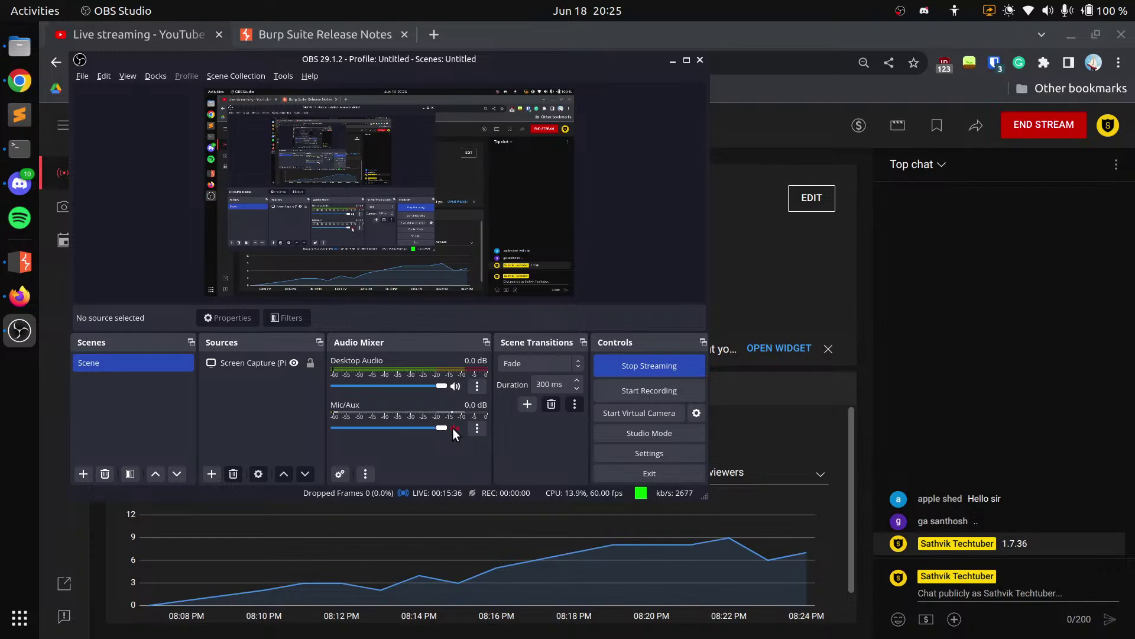
click(455, 428)
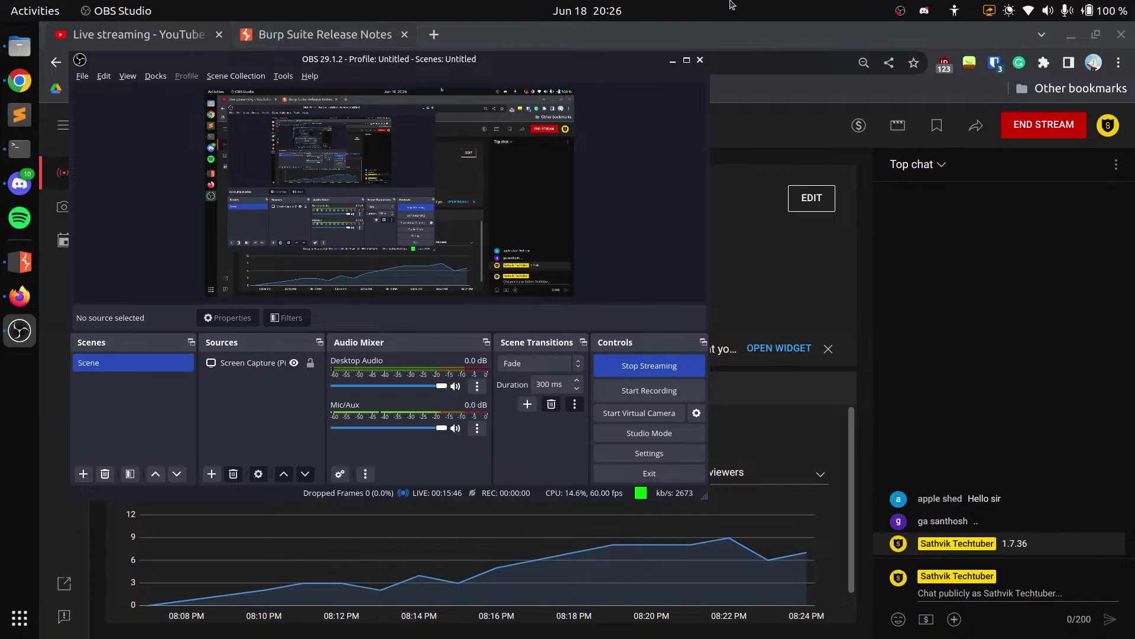
click(673, 59)
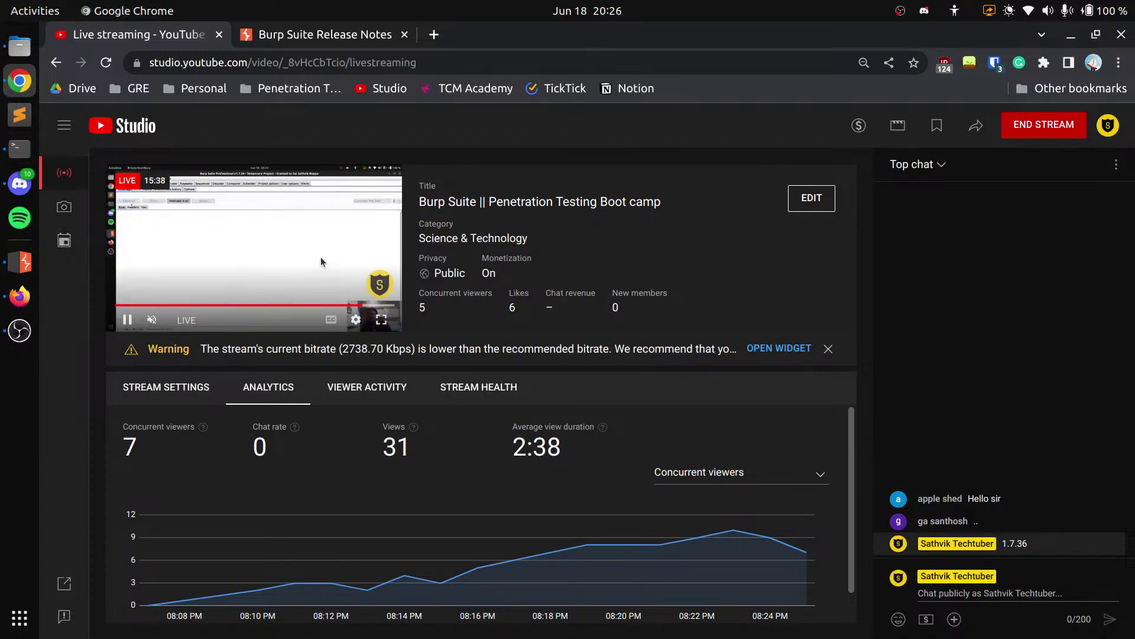
mouse_move(197, 320)
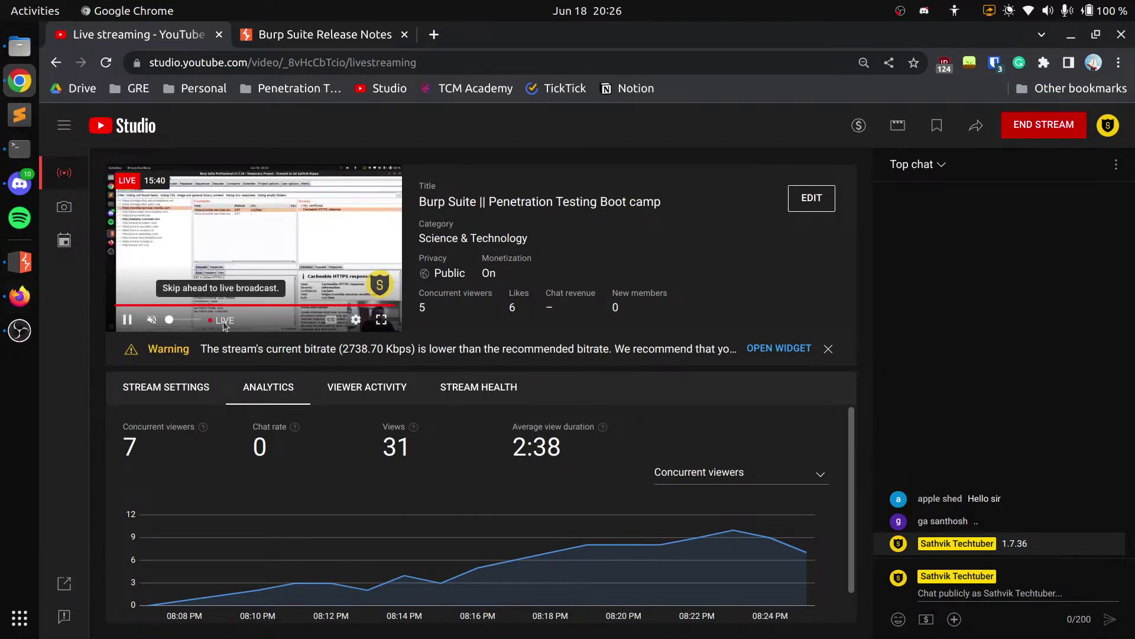
click(13, 269)
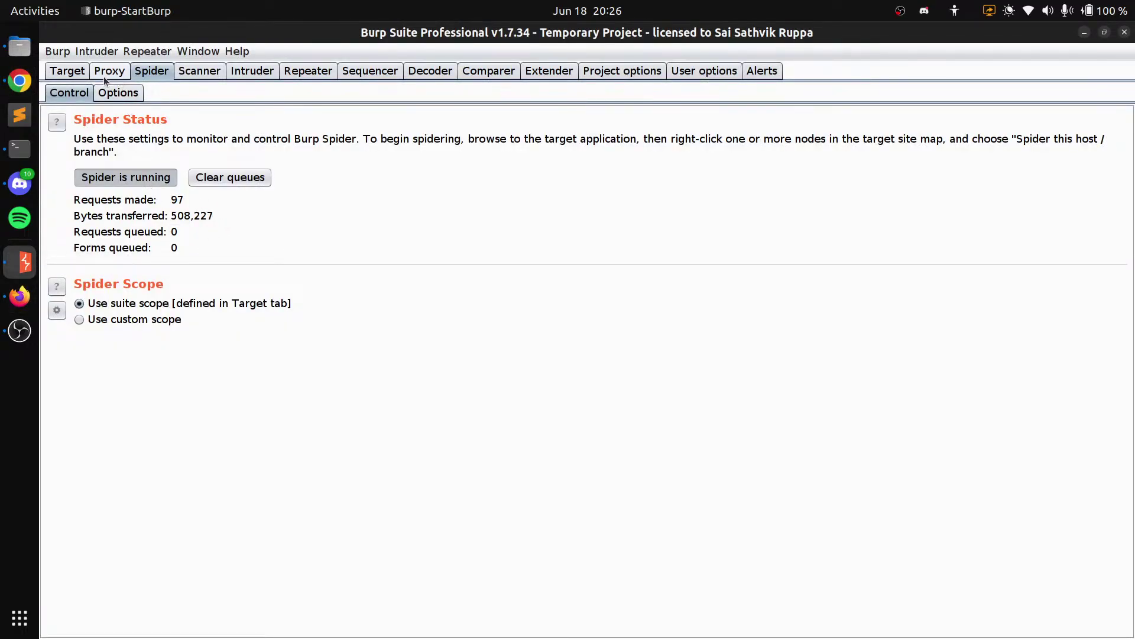
Expand testphp.vulnweb.com in the Target site map and scroll through its spidered folders and PHP files
click(67, 71)
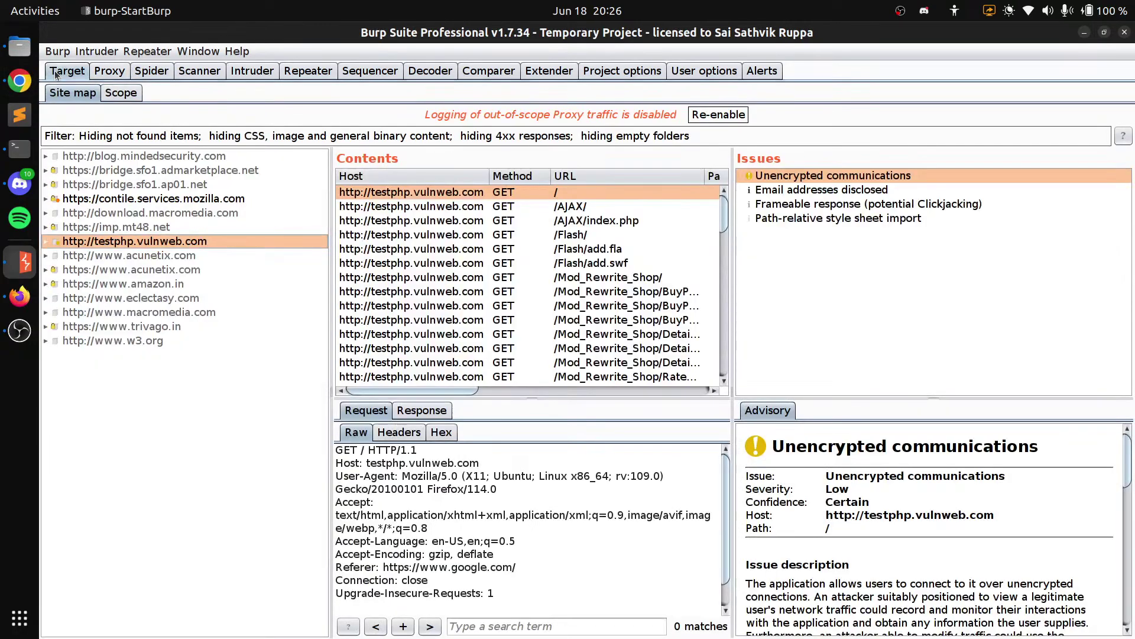
click(46, 241)
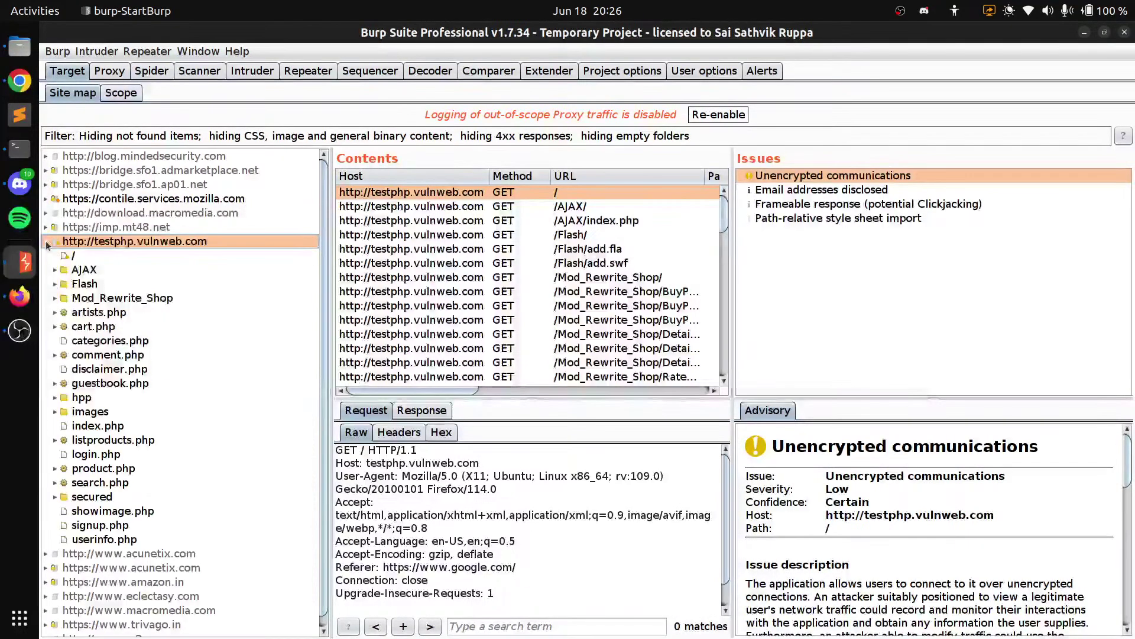
scroll(139, 414, down, 1)
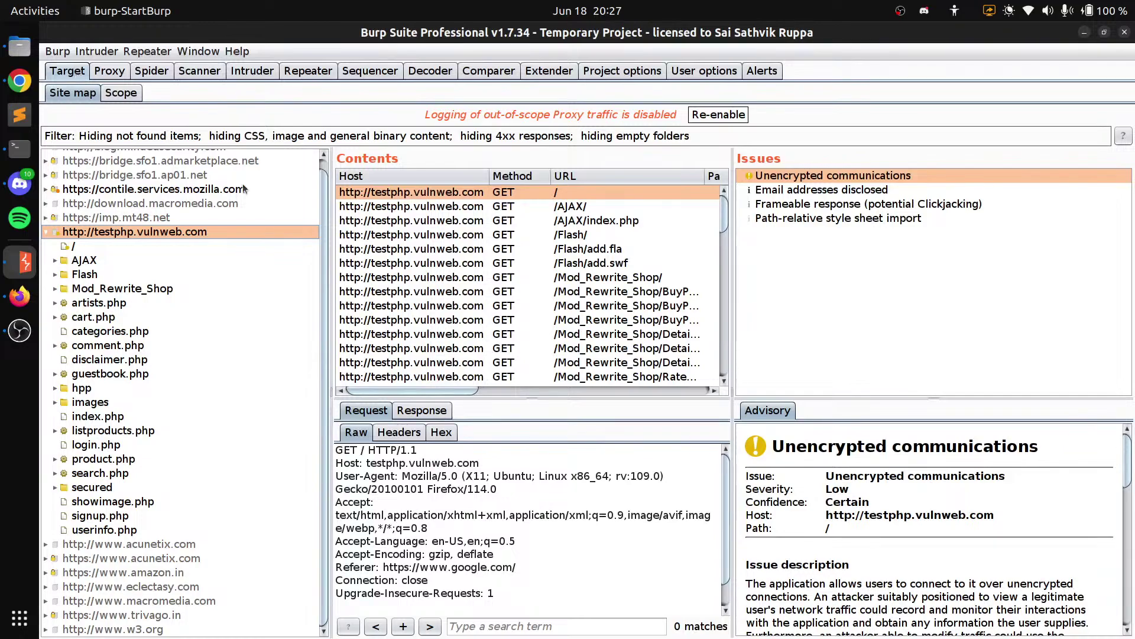
scroll(551, 499, down, 1)
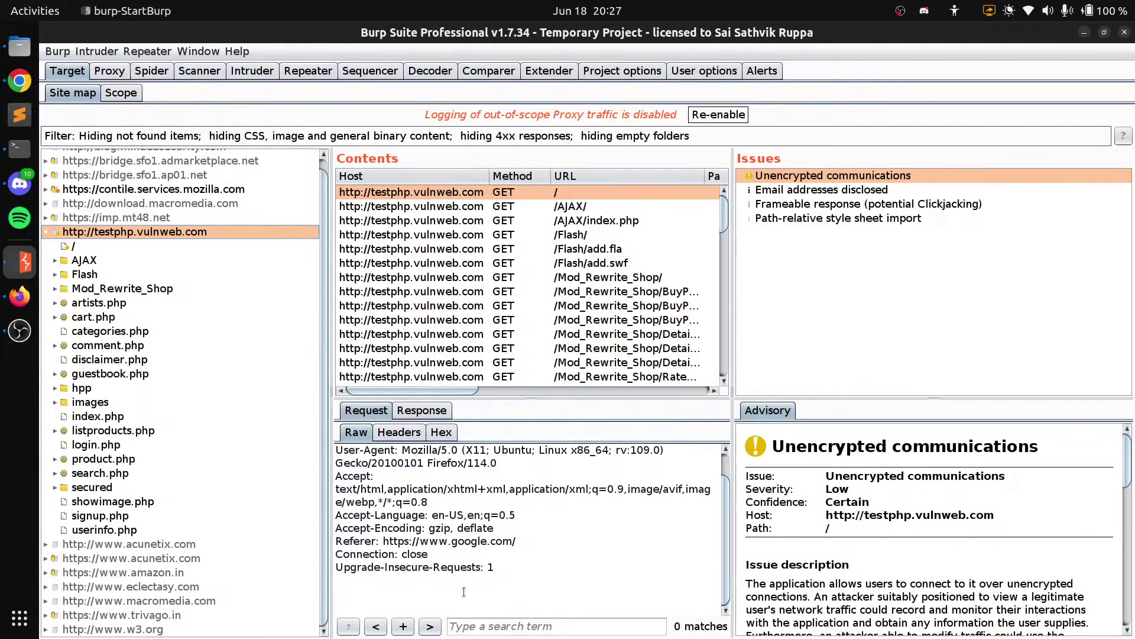
Inspect userinfo.php's 302 response, including its 'you must login' message and Location header
click(136, 529)
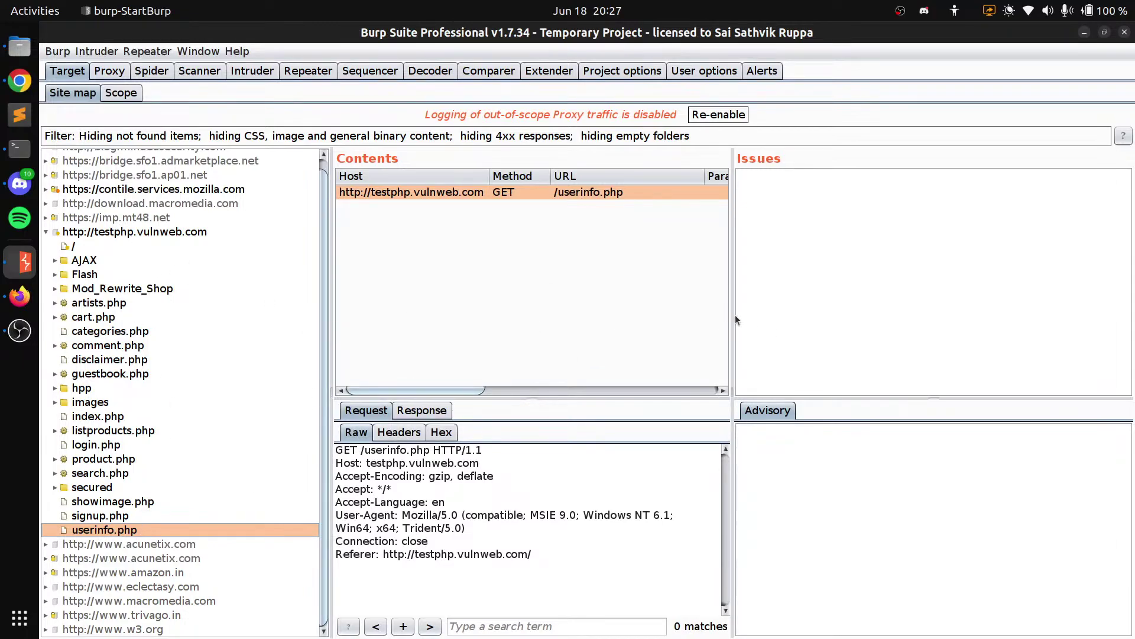
drag(735, 315, 800, 349)
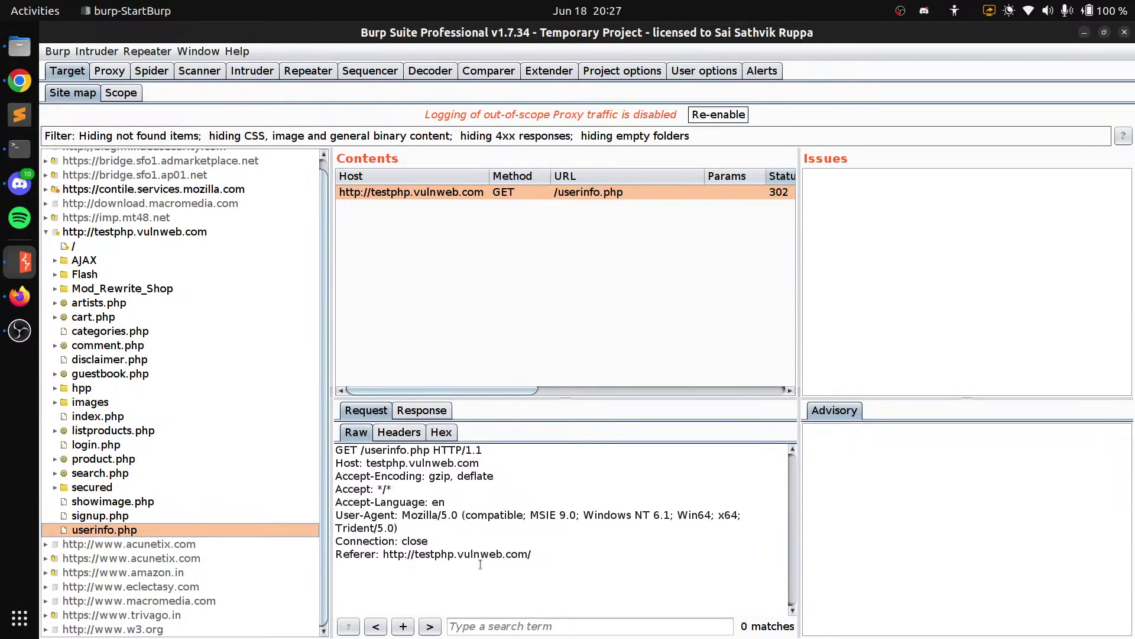
click(420, 413)
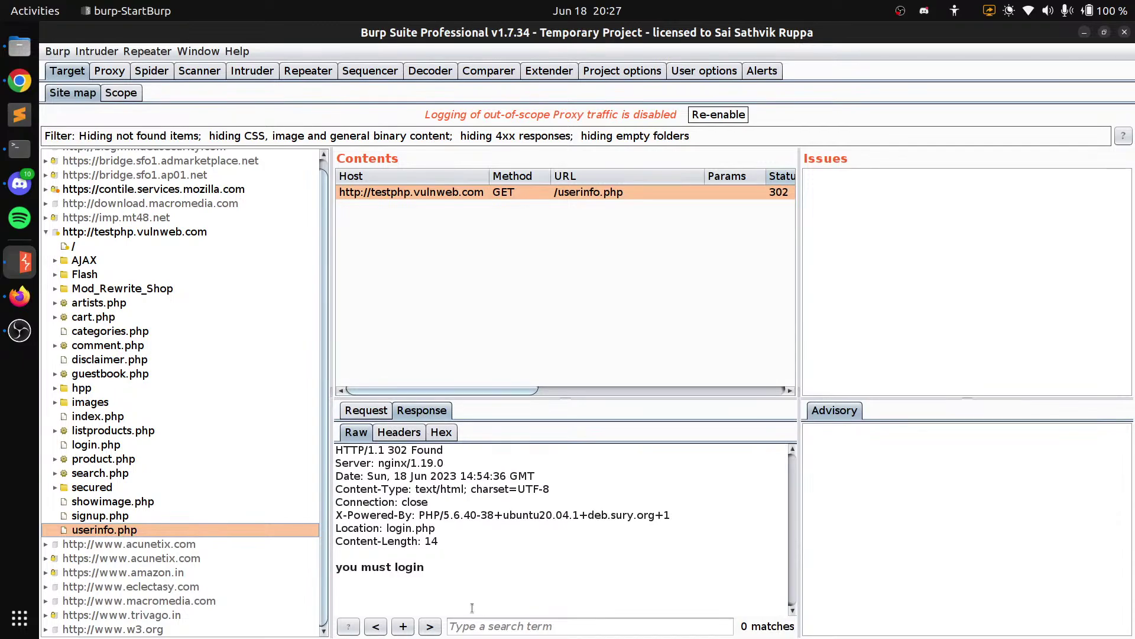
drag(424, 569, 336, 449)
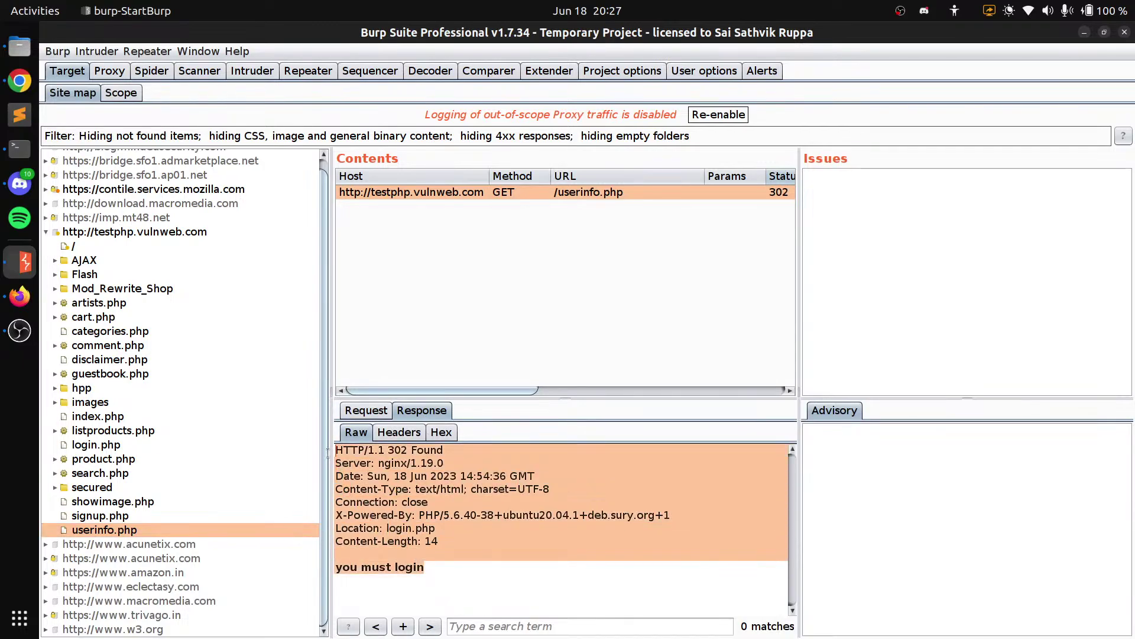
click(475, 563)
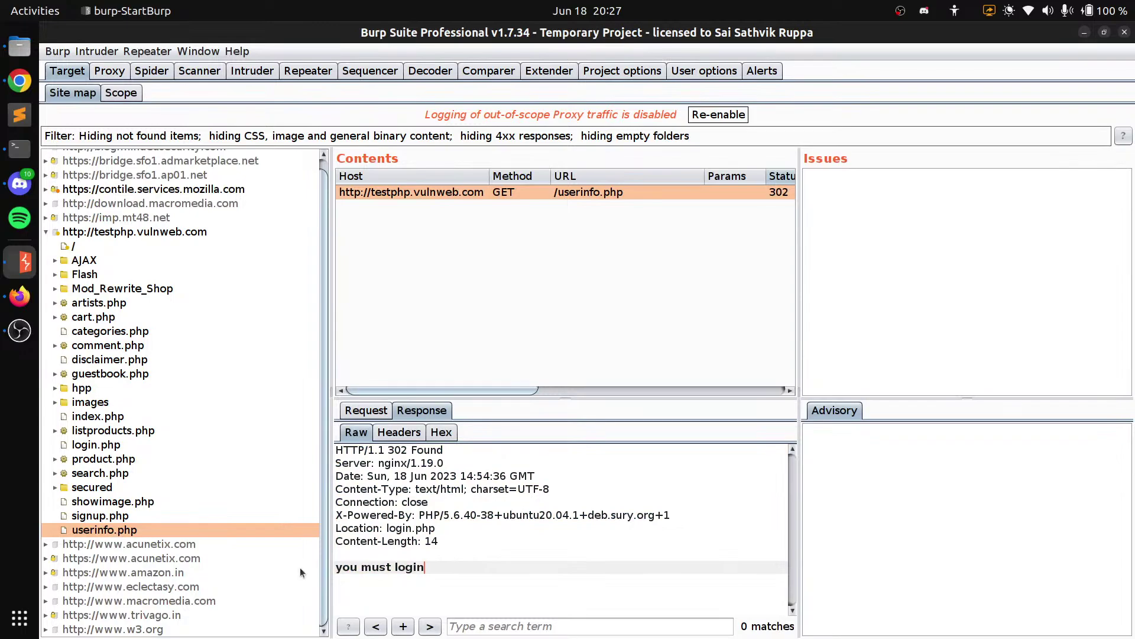
triple_click(400, 567)
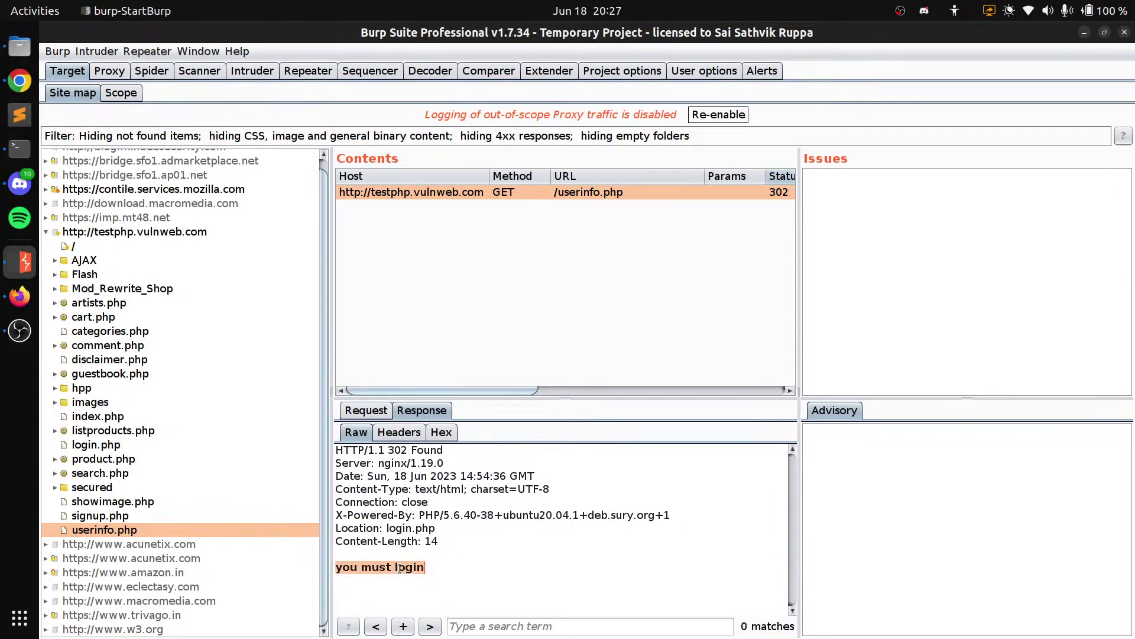
click(13, 90)
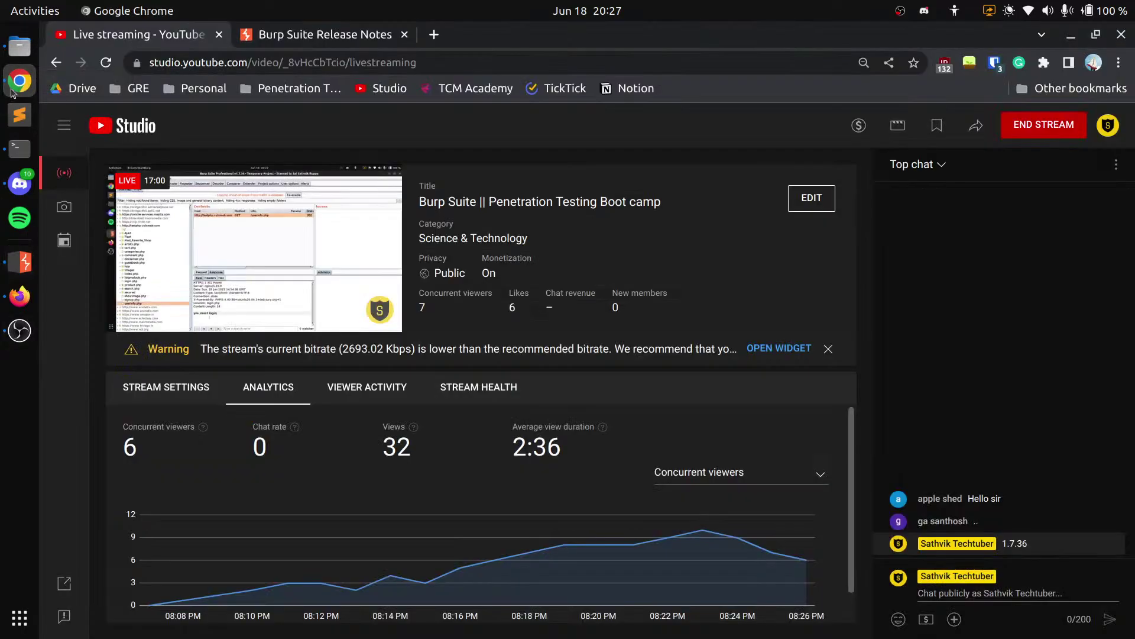
click(20, 262)
click(421, 528)
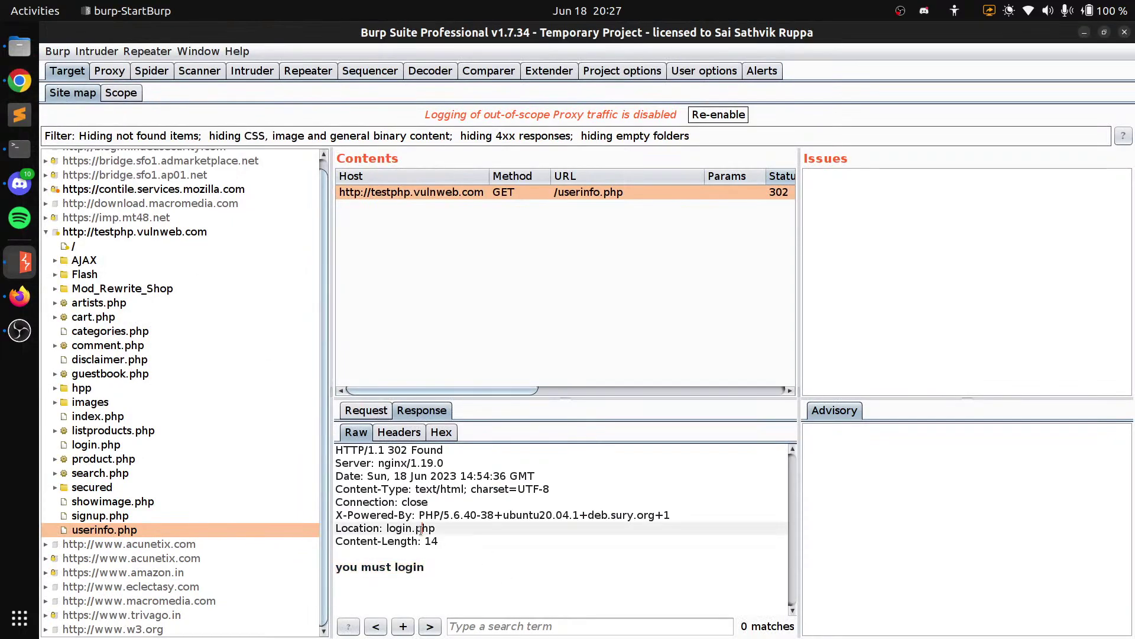
Expand the Mod_Rewrite_Shop folder in the site map, briefly opening and closing its images subfolder
click(53, 290)
click(55, 289)
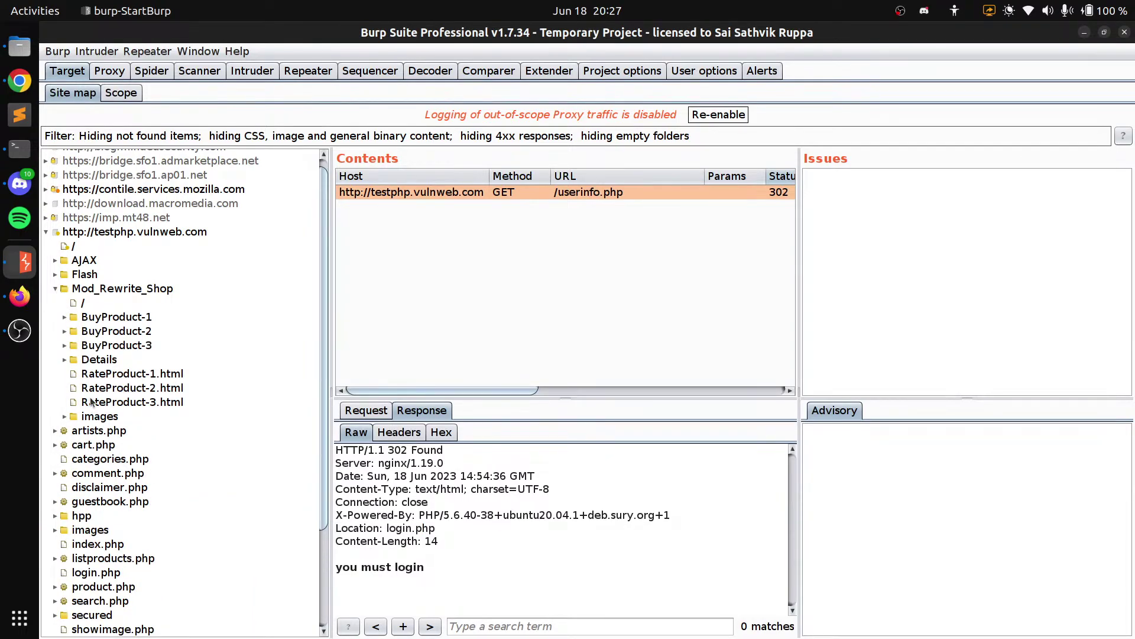
click(65, 417)
click(65, 417)
Go via Proxy Intercept and HTTP history to Proxy Options, showing the 127.0.0.1:8080 listener
click(110, 72)
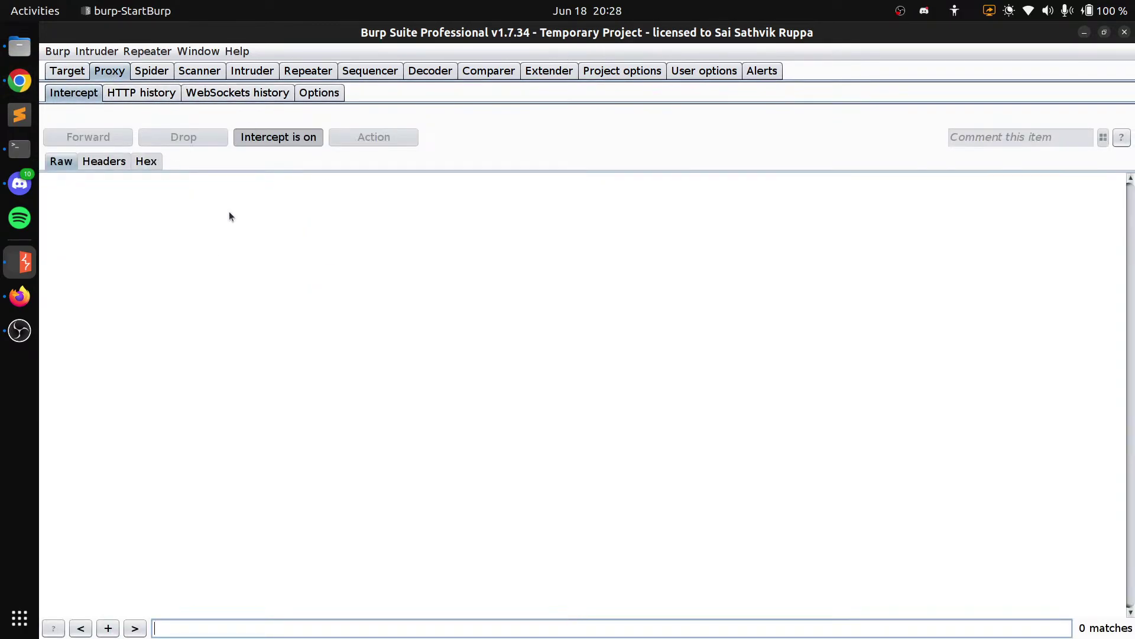
click(132, 95)
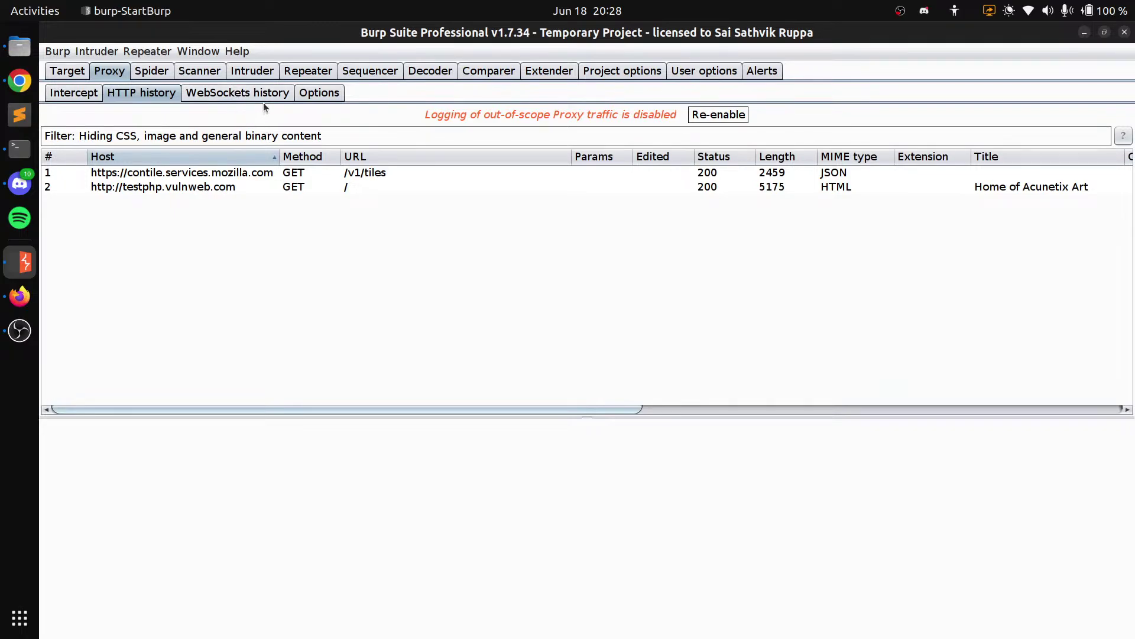
click(315, 97)
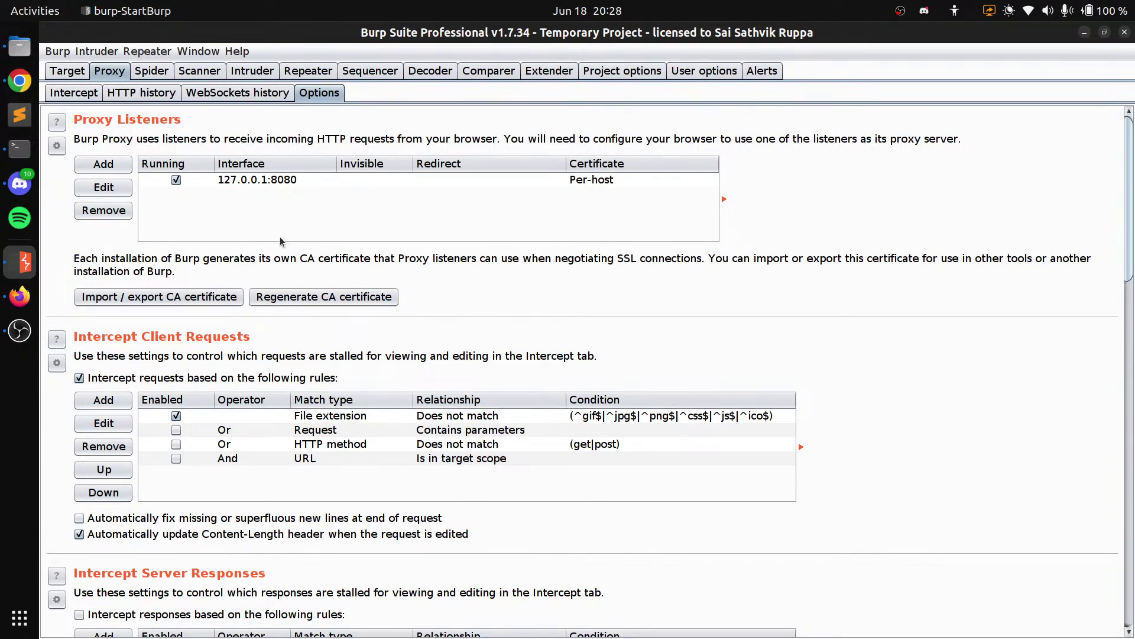
Scroll through the proxy options, then go back to the empty Intercept view with interception on
scroll(544, 304, down, 1)
scroll(544, 303, down, 2)
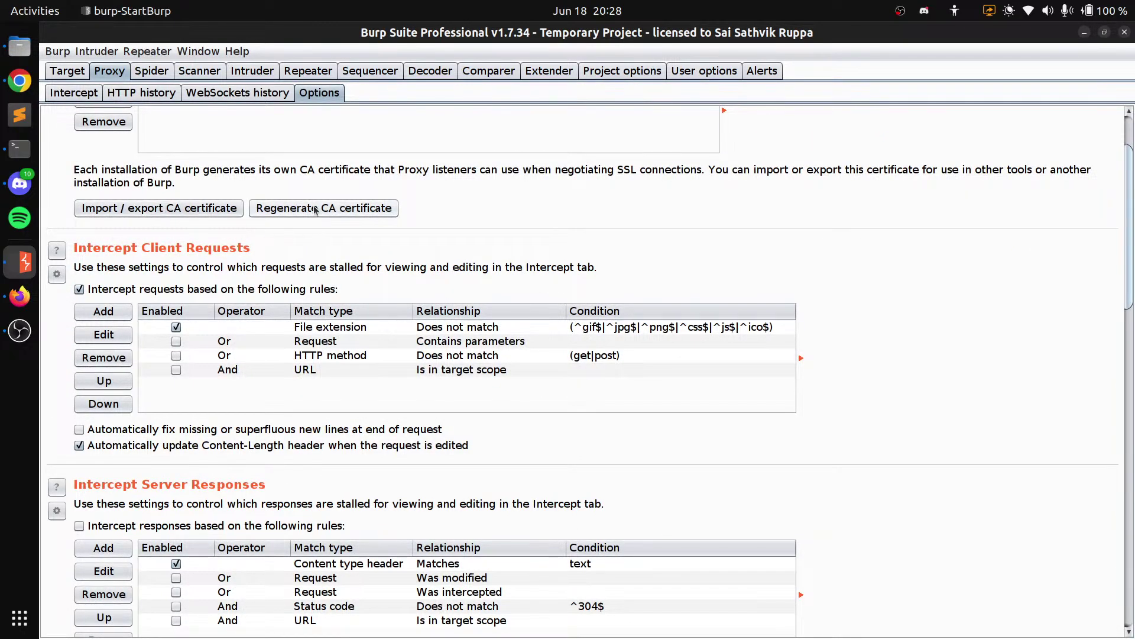
scroll(371, 246, down, 15)
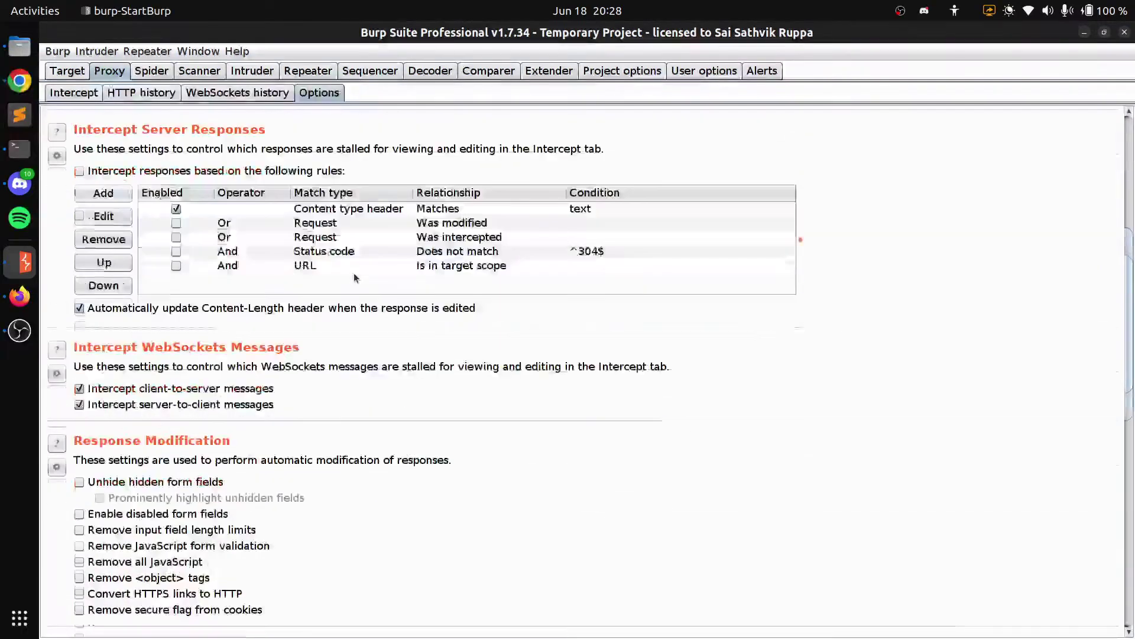
scroll(158, 340, down, 10)
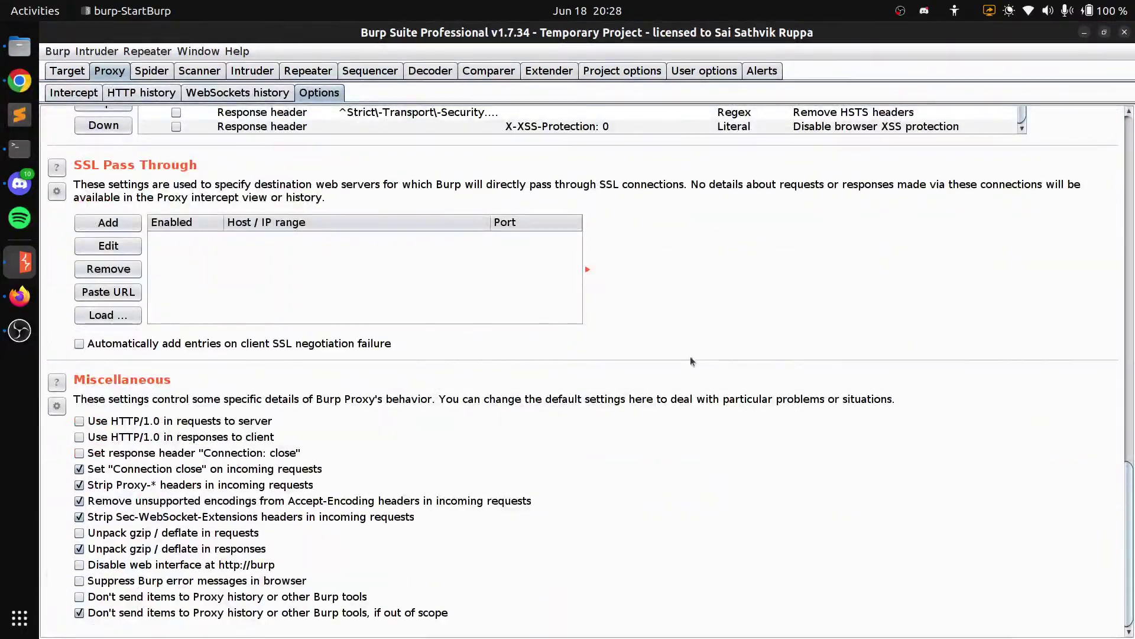
scroll(690, 356, up, 5)
scroll(700, 353, up, 20)
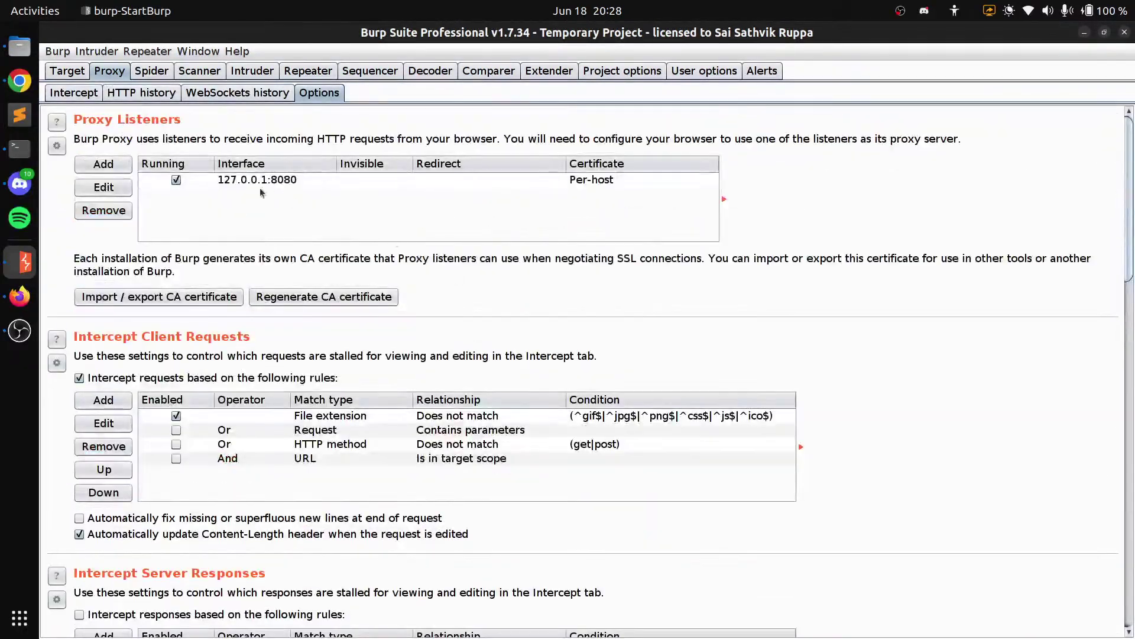
click(73, 93)
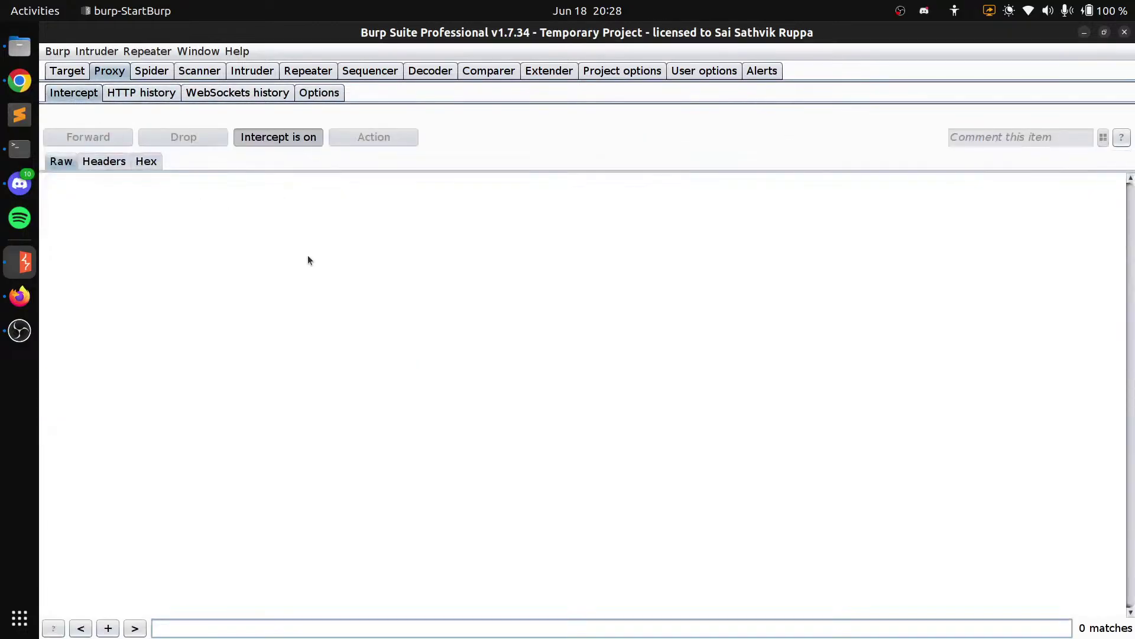
click(21, 82)
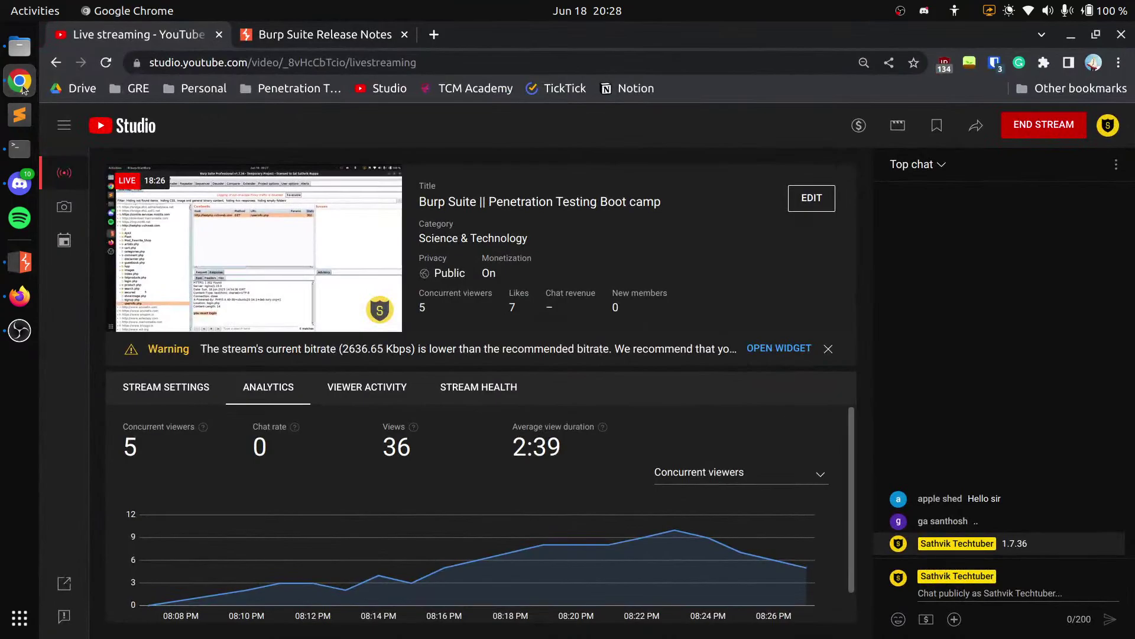
click(21, 83)
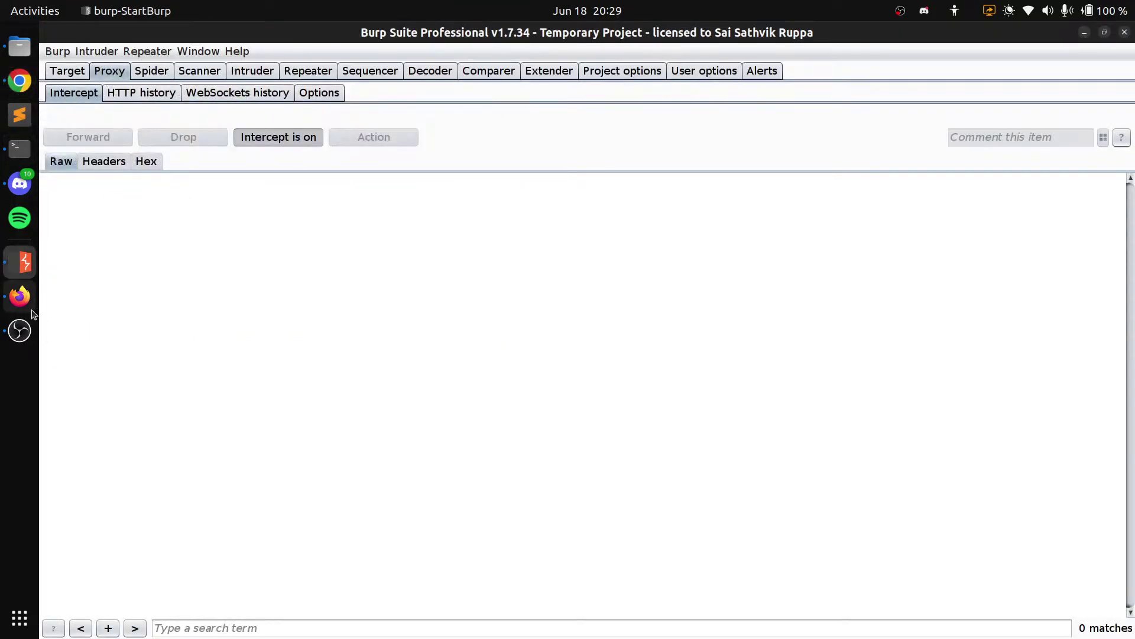
Toggle request interception off and back on in Burp's Intercept view
click(19, 296)
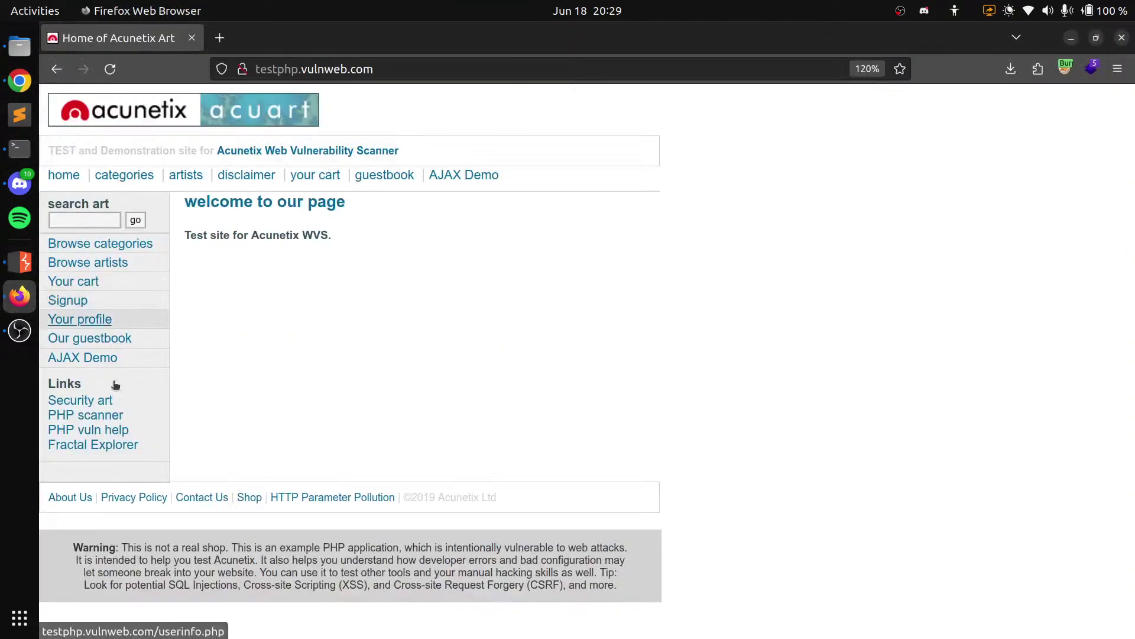
click(19, 81)
click(24, 265)
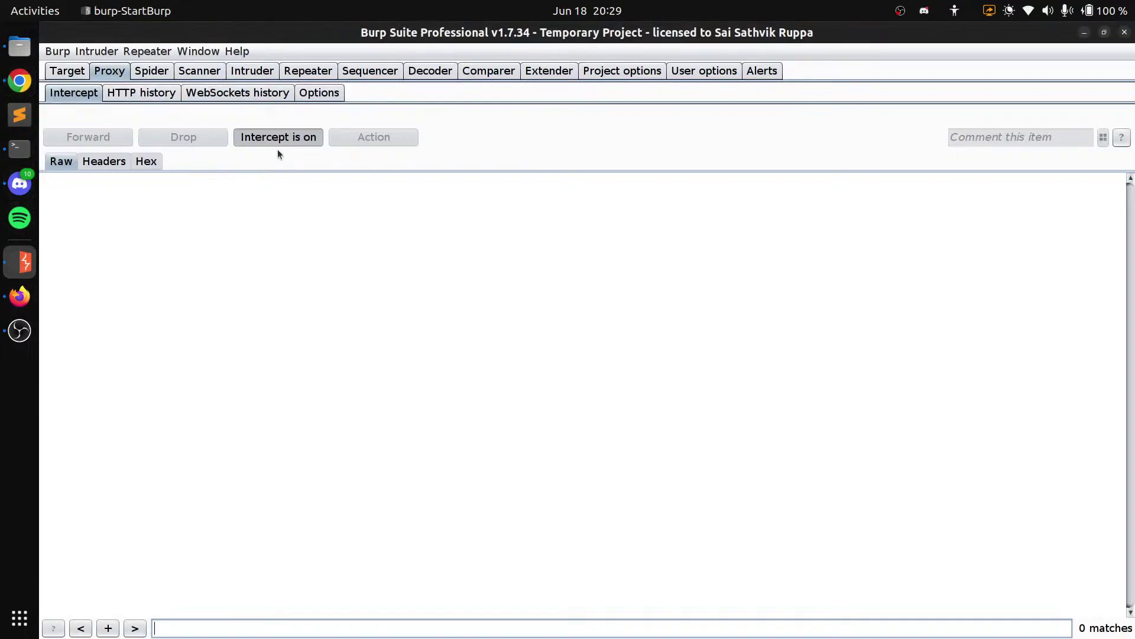
click(279, 142)
click(279, 142)
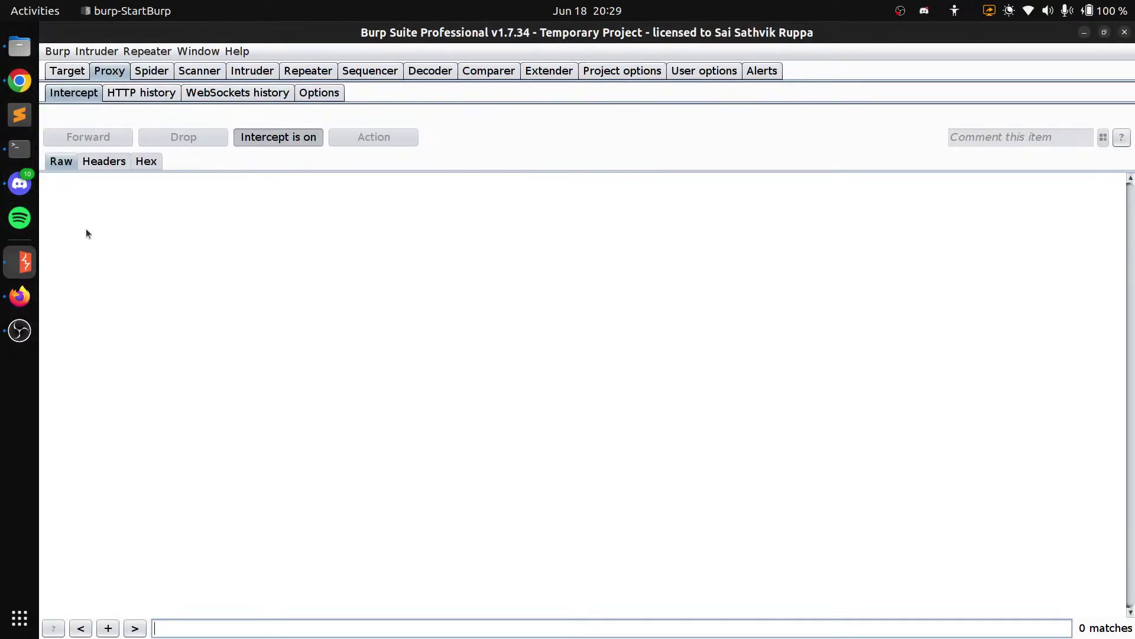
Reload testphp.vulnweb.com in Firefox, drop the intercepted request, and view Firefox's dropped-request error
click(20, 295)
click(120, 60)
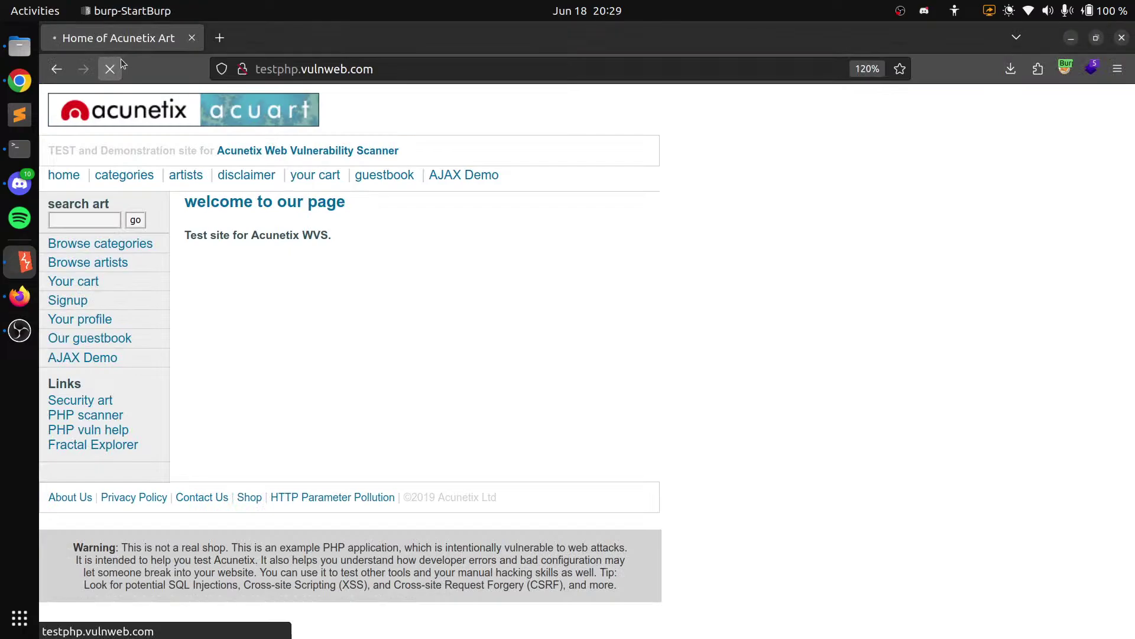
click(24, 264)
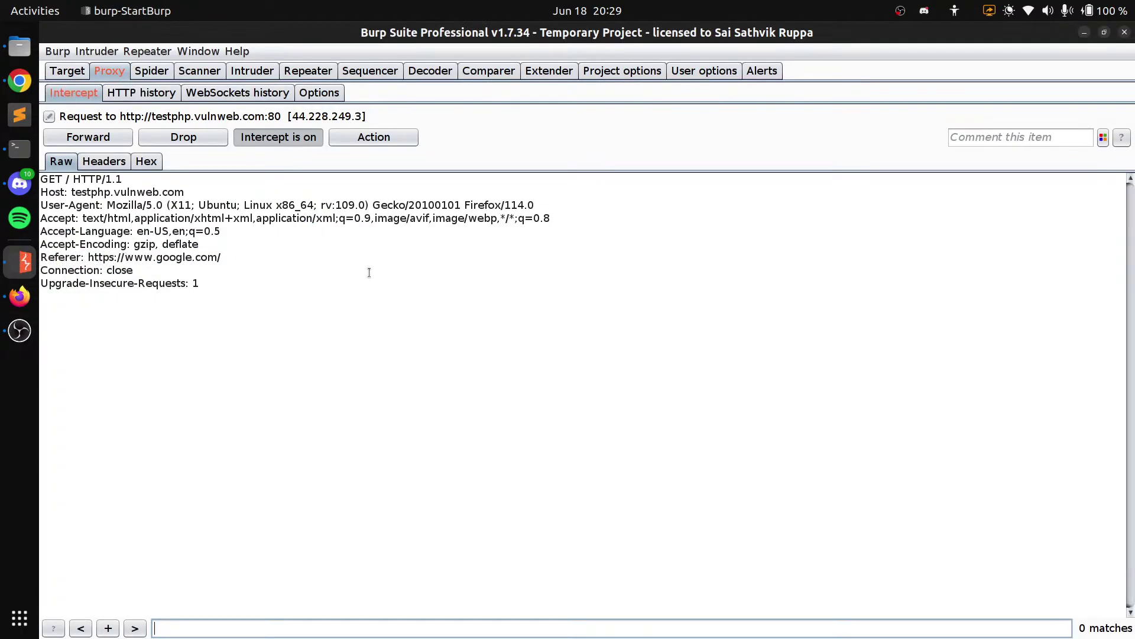
click(184, 137)
click(20, 295)
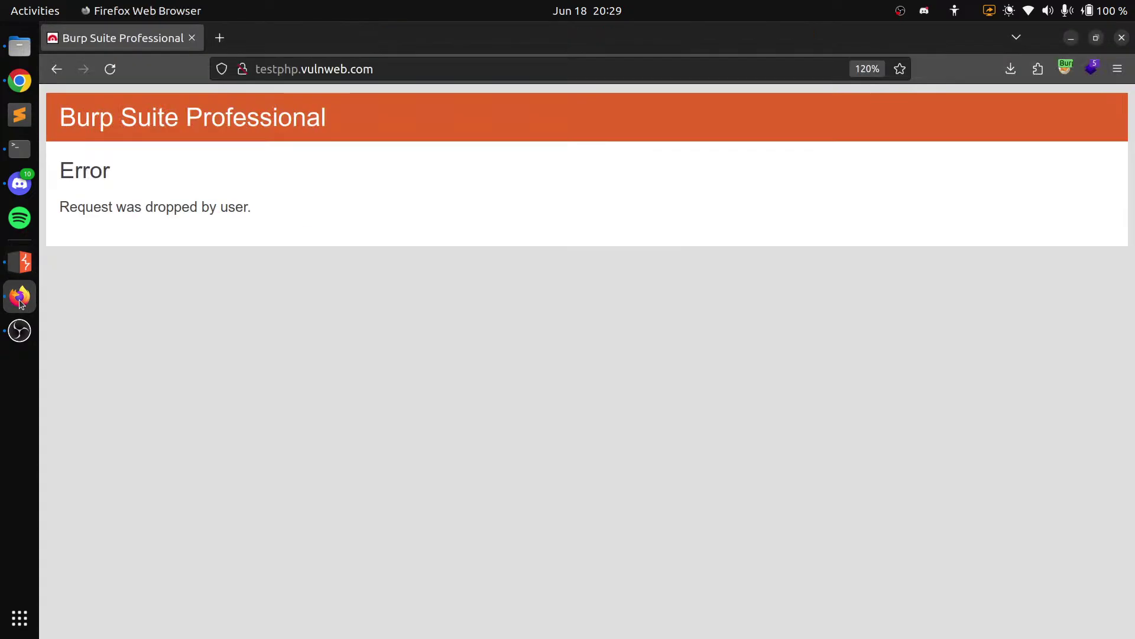
triple_click(133, 203)
Reload again so a GET / request is held, then open its Action menu
click(283, 295)
click(19, 261)
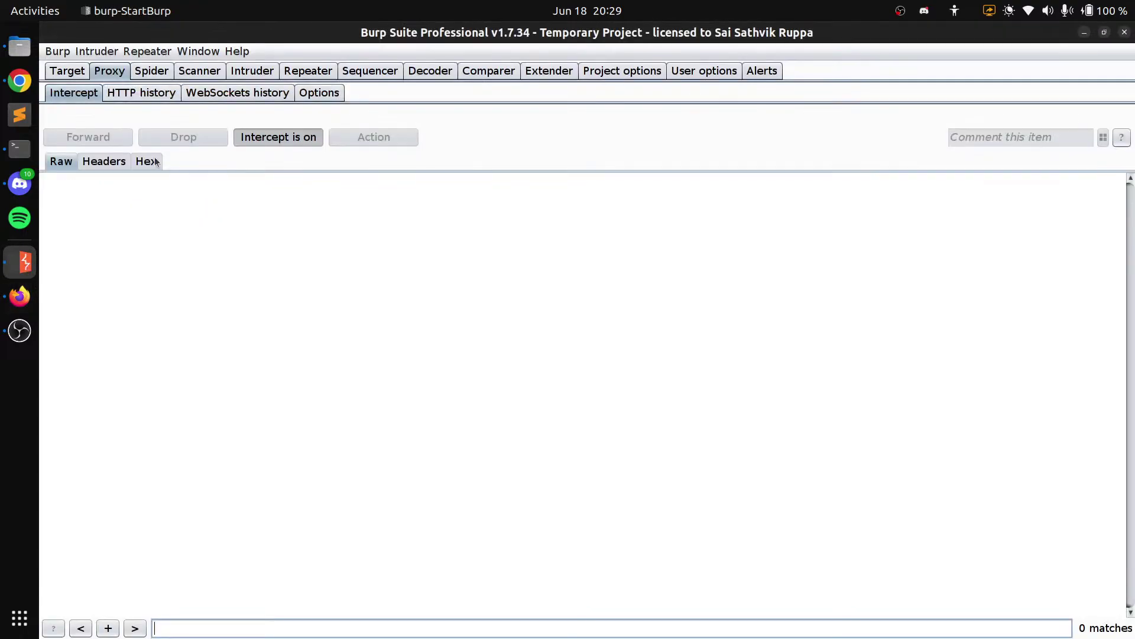
click(20, 296)
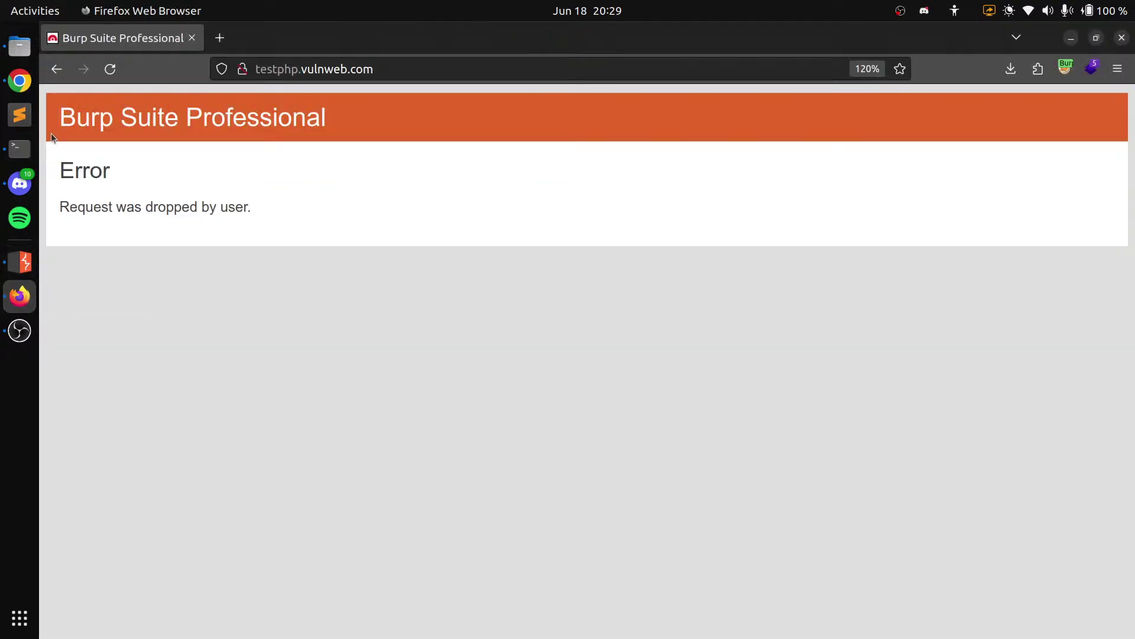
click(110, 70)
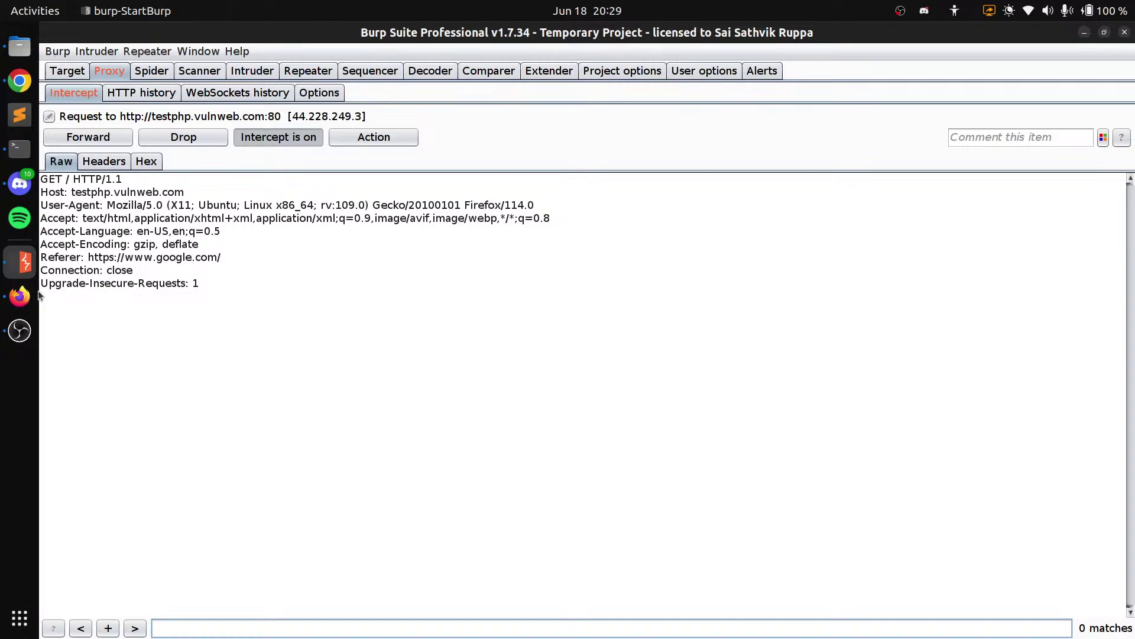
click(315, 367)
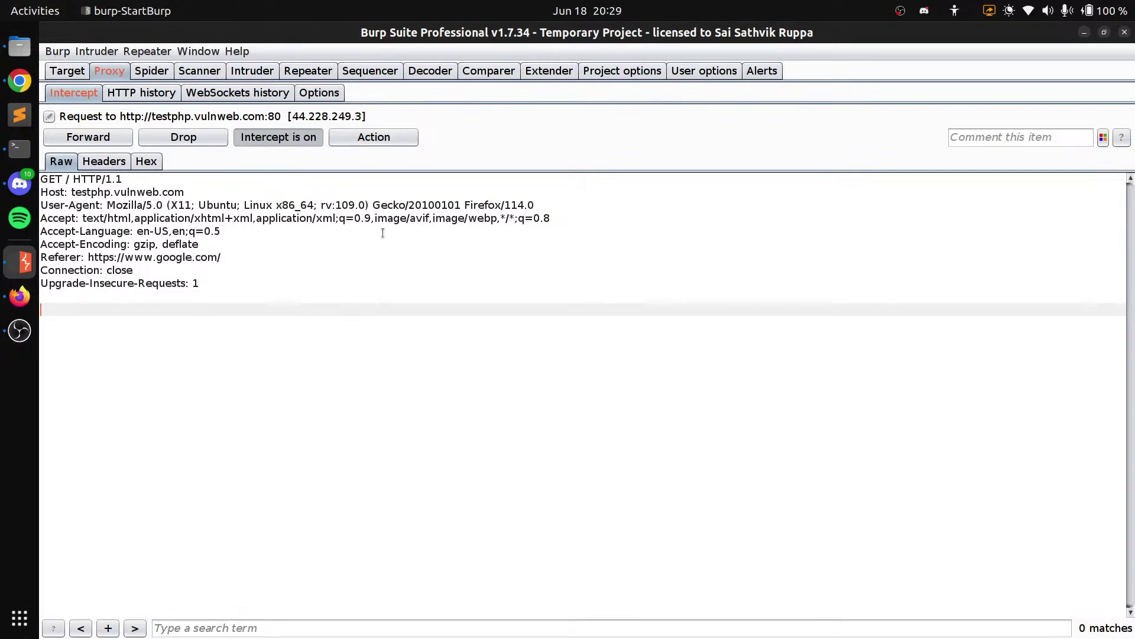
right_click(279, 248)
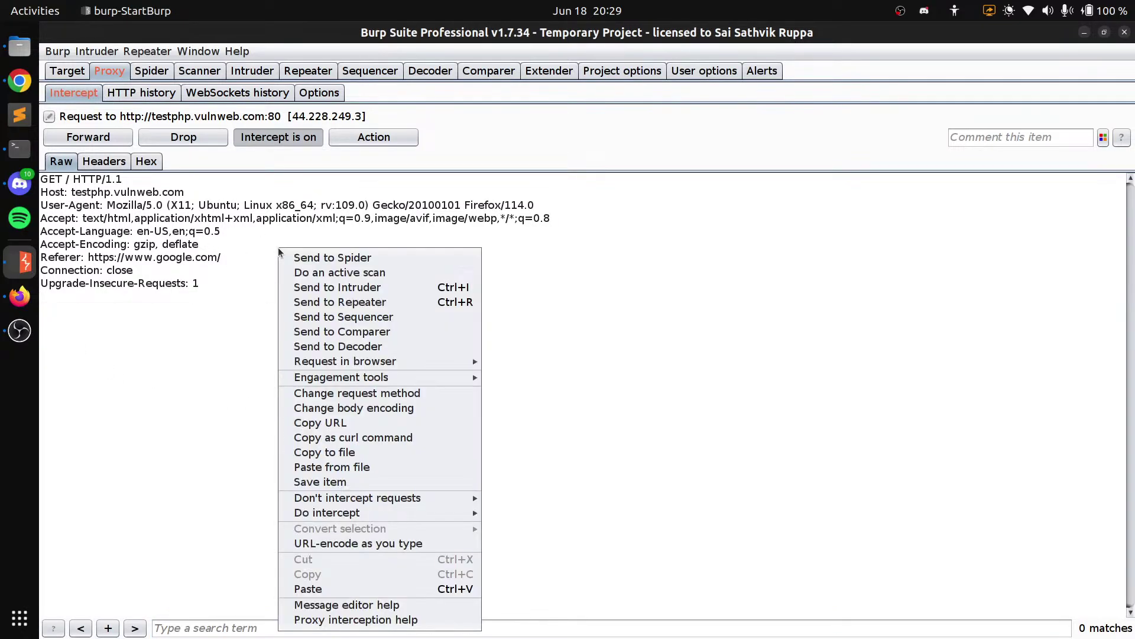
click(573, 267)
click(374, 137)
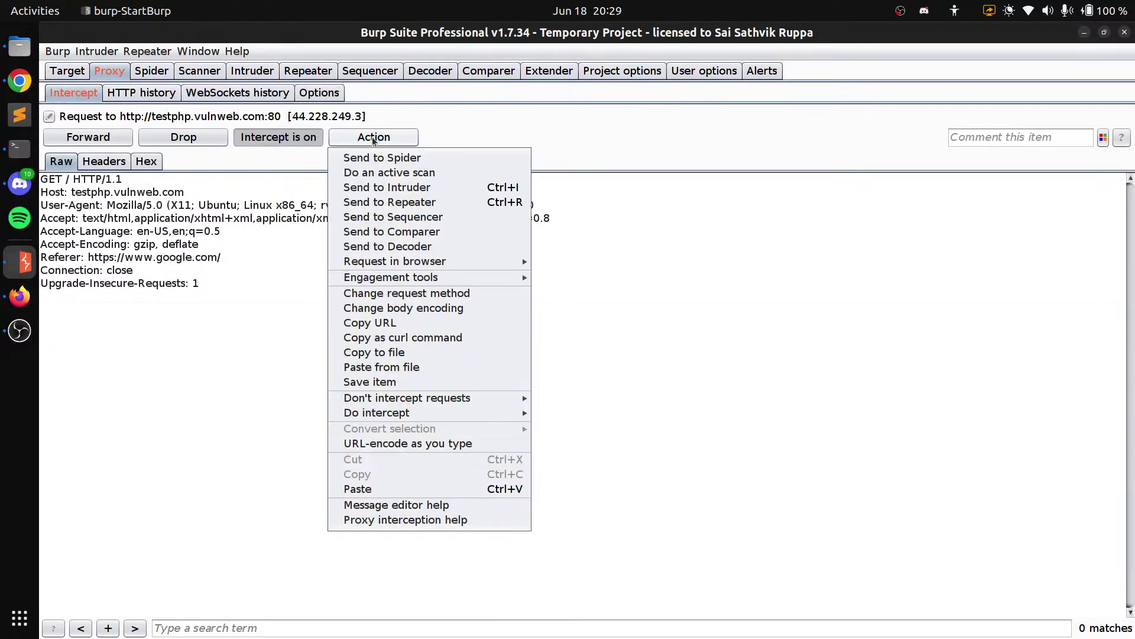
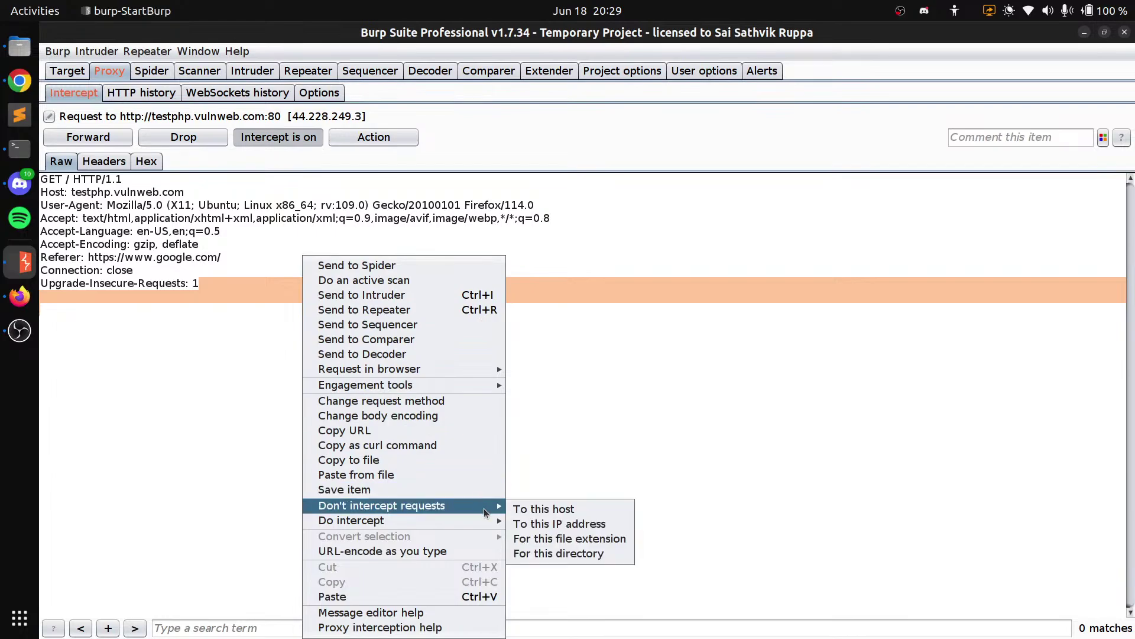
Mark the held GET / request so its response from testphp.vulnweb.com is intercepted too
click(517, 524)
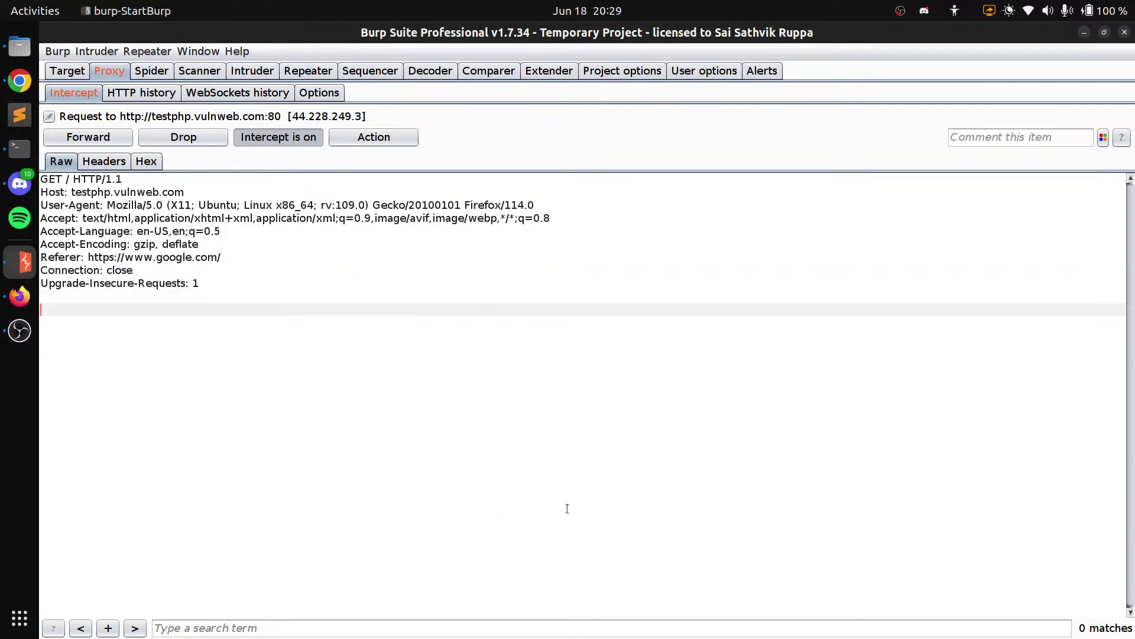
Forward the request and examine the response headers, including the PHP version and 4958 content length
click(109, 144)
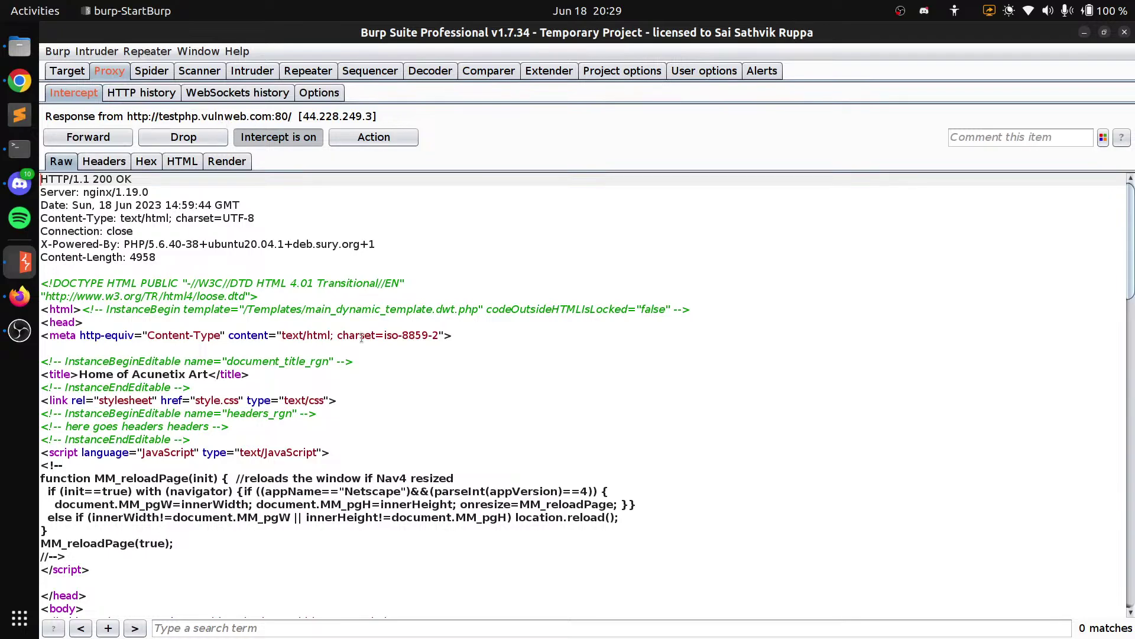
scroll(427, 350, down, 4)
scroll(427, 350, down, 10)
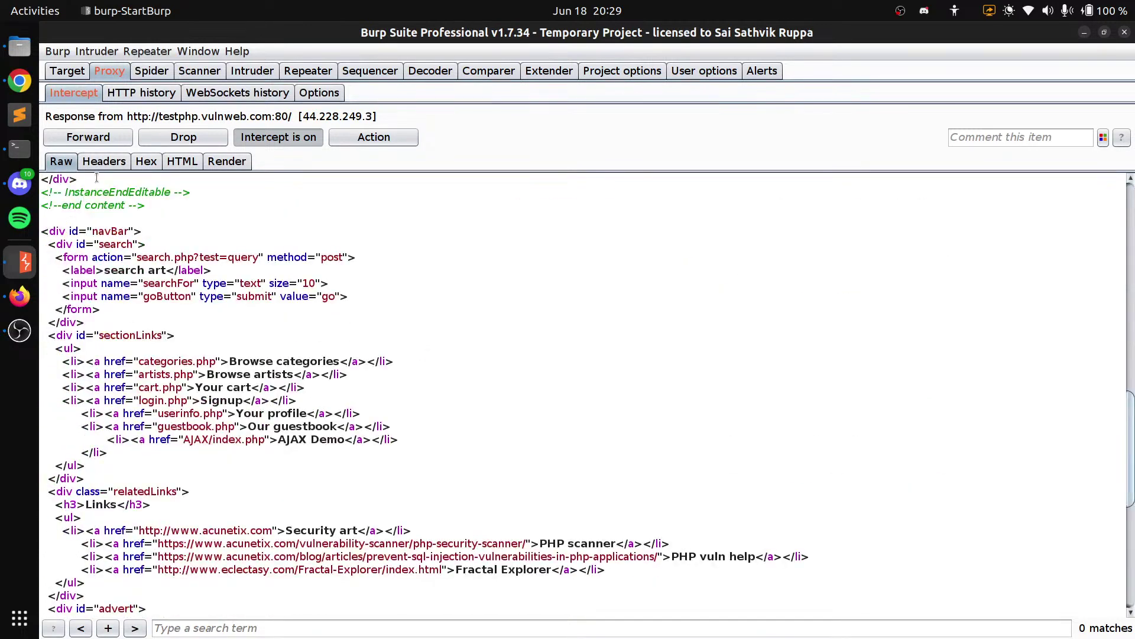
click(103, 161)
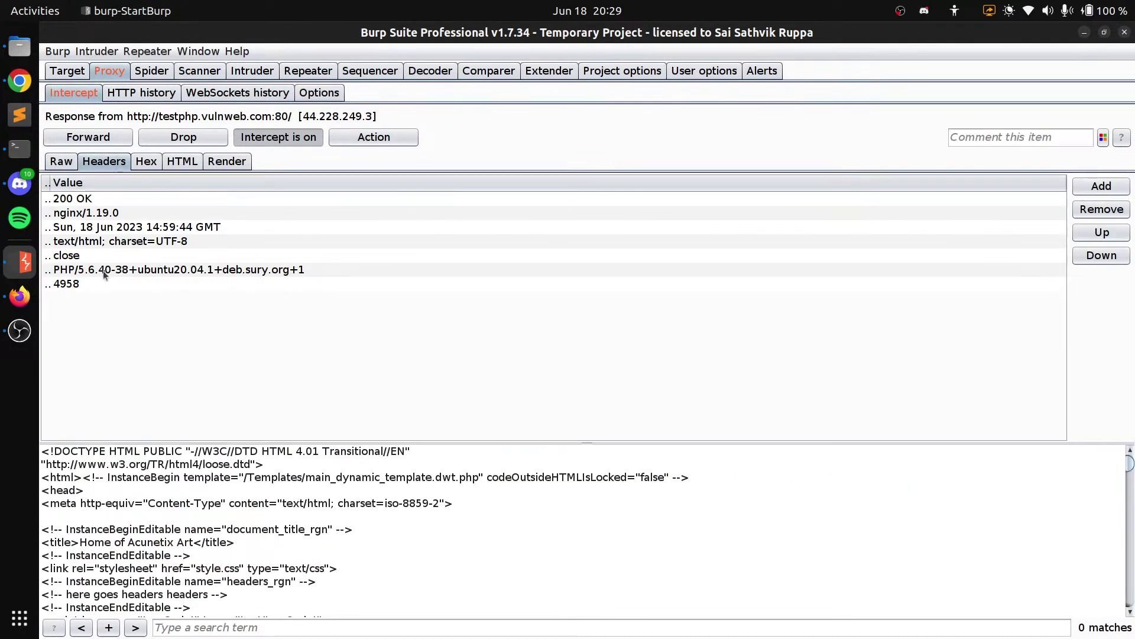
click(84, 271)
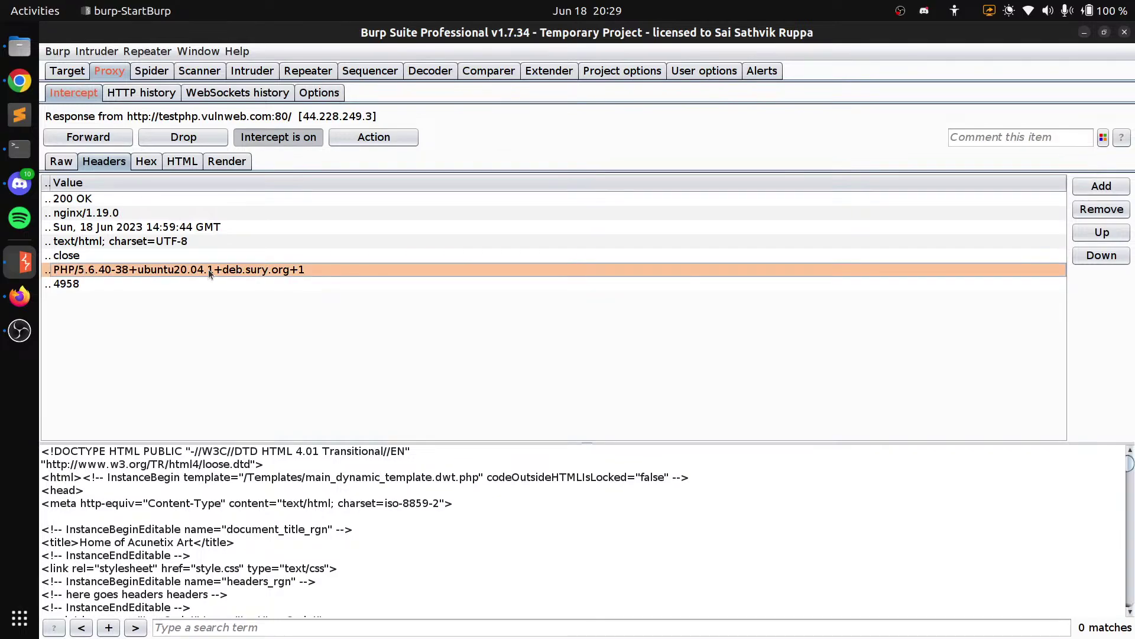
click(227, 285)
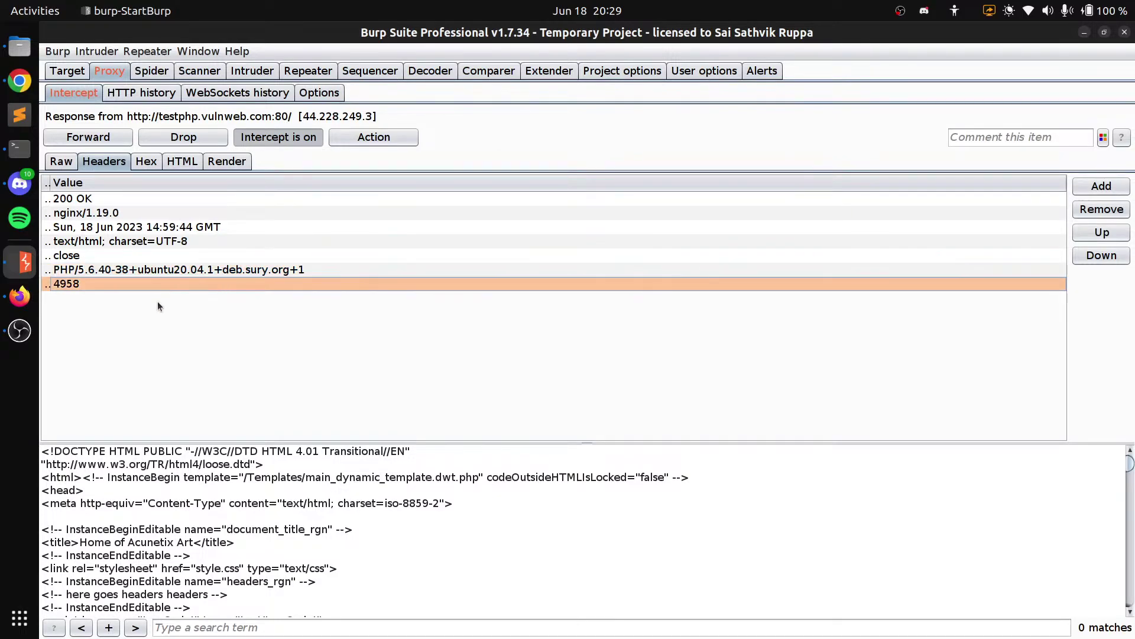
click(201, 271)
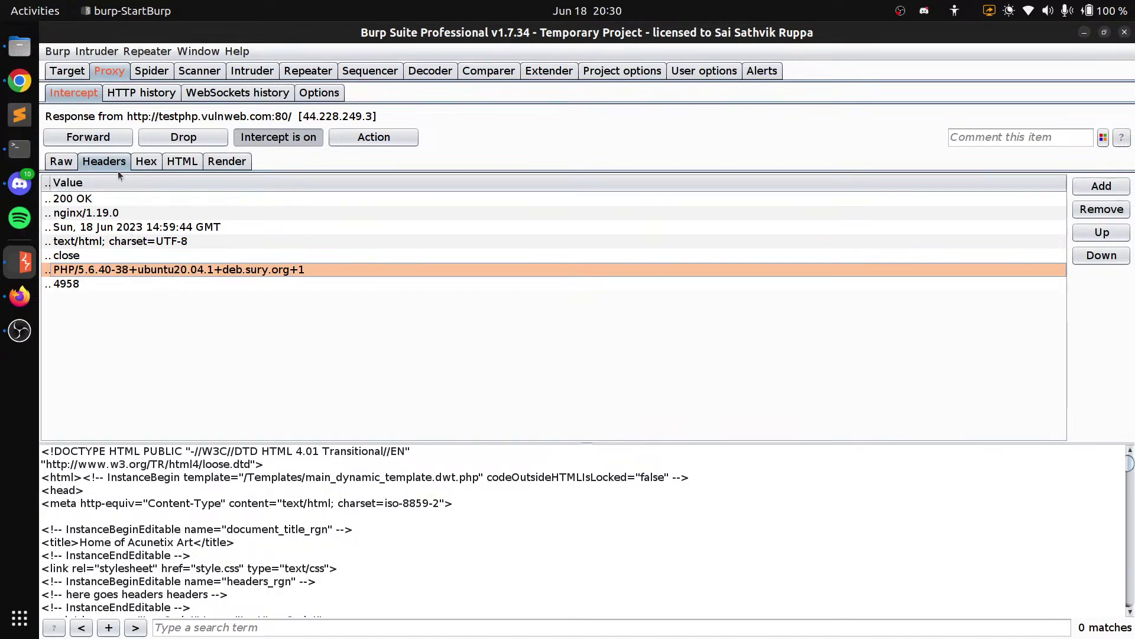
View the response as Hex, HTML, Render and Raw, then forward it and turn intercept off
click(148, 159)
click(180, 161)
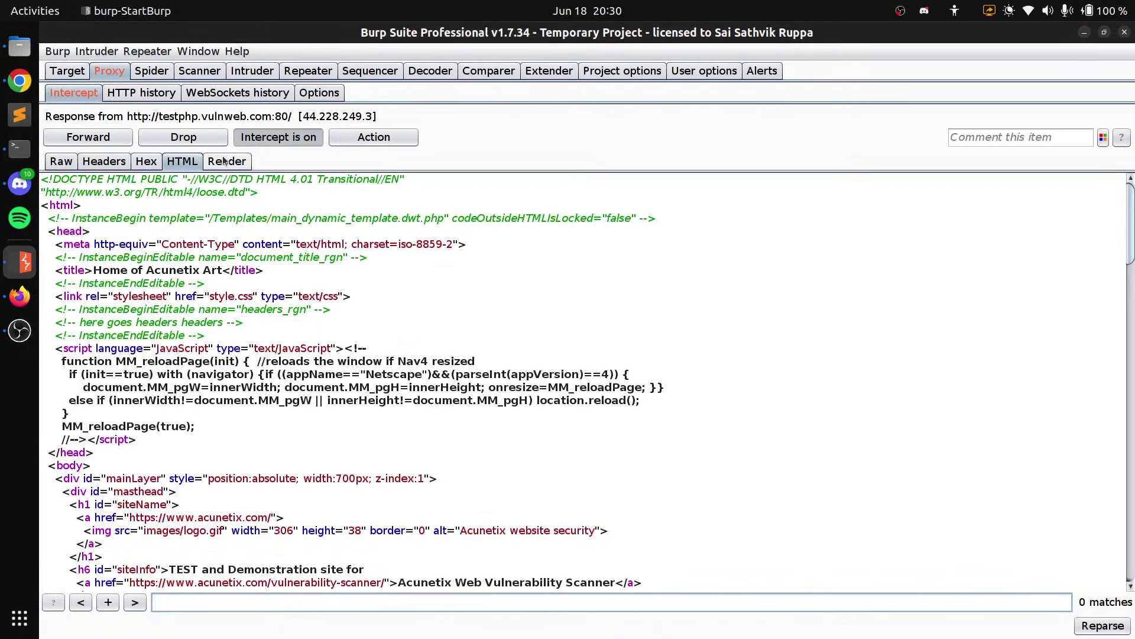
click(211, 163)
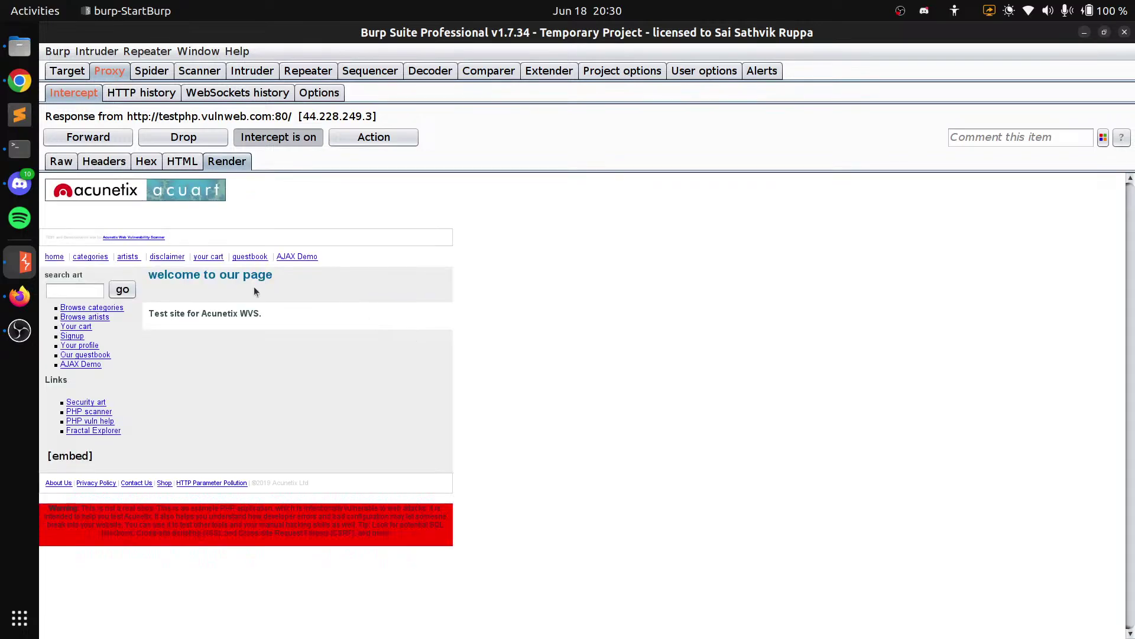
click(104, 161)
click(237, 163)
click(60, 160)
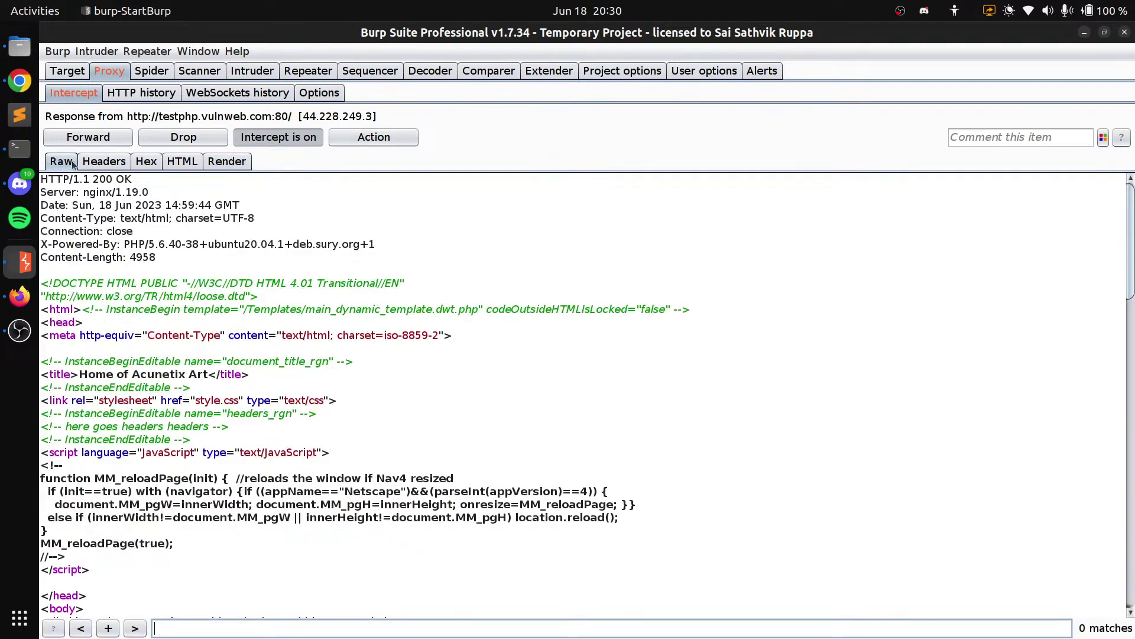
click(91, 137)
click(287, 139)
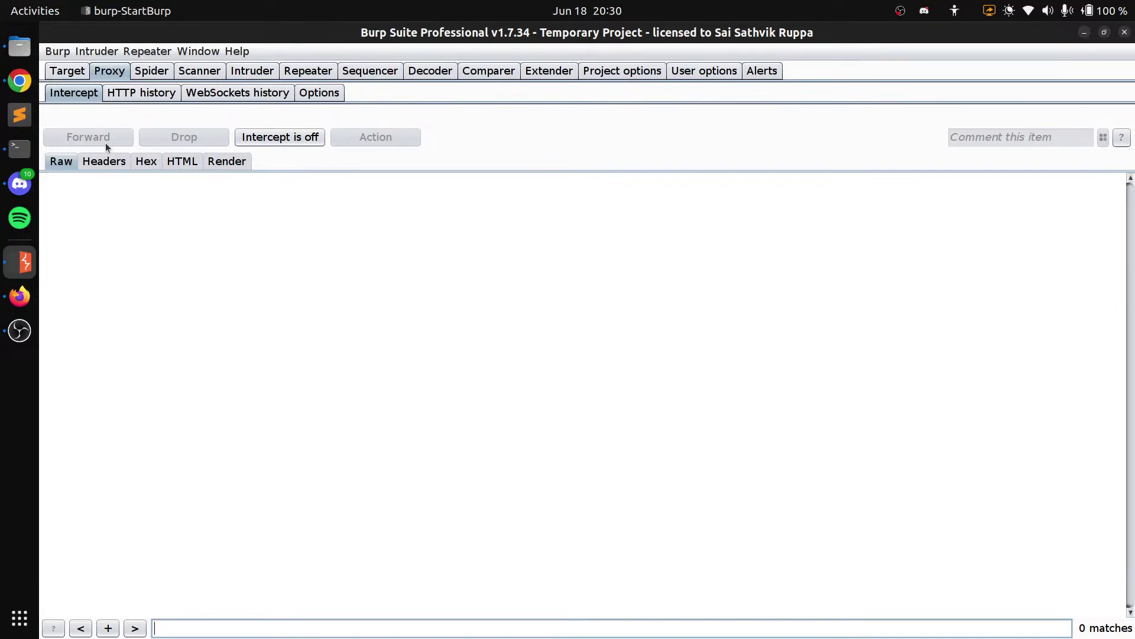
right_click(142, 246)
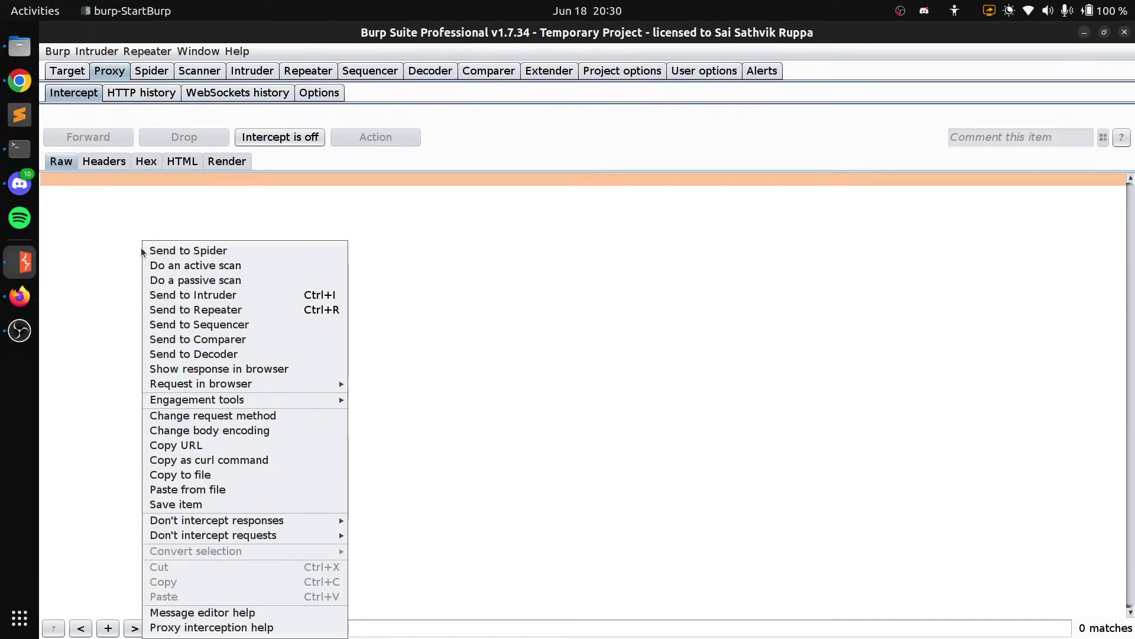
click(85, 169)
click(24, 80)
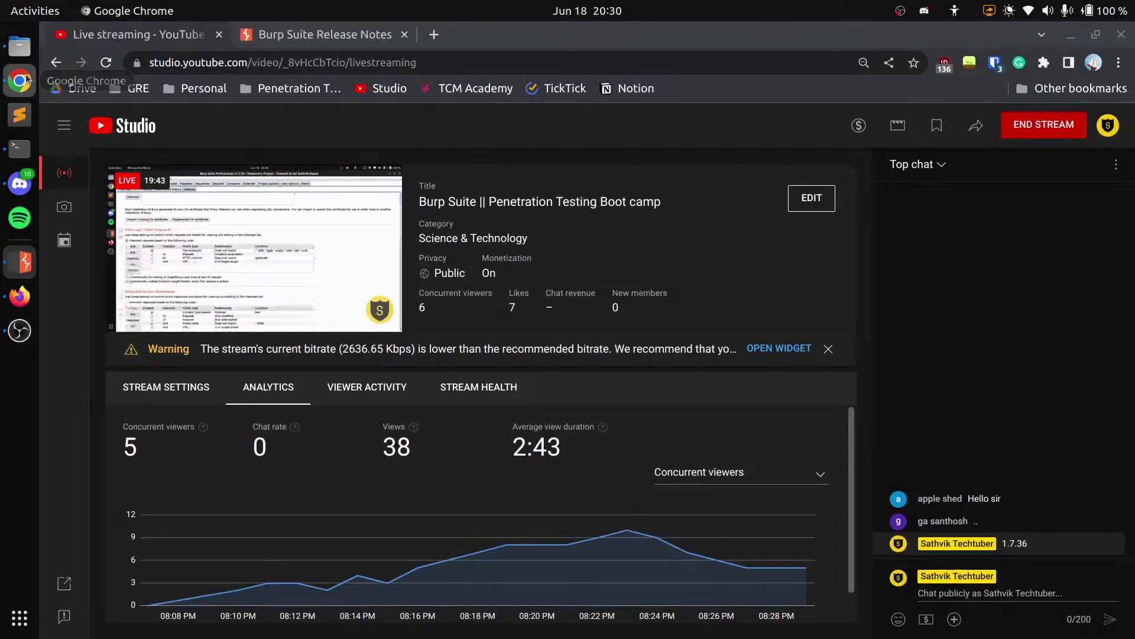
click(25, 79)
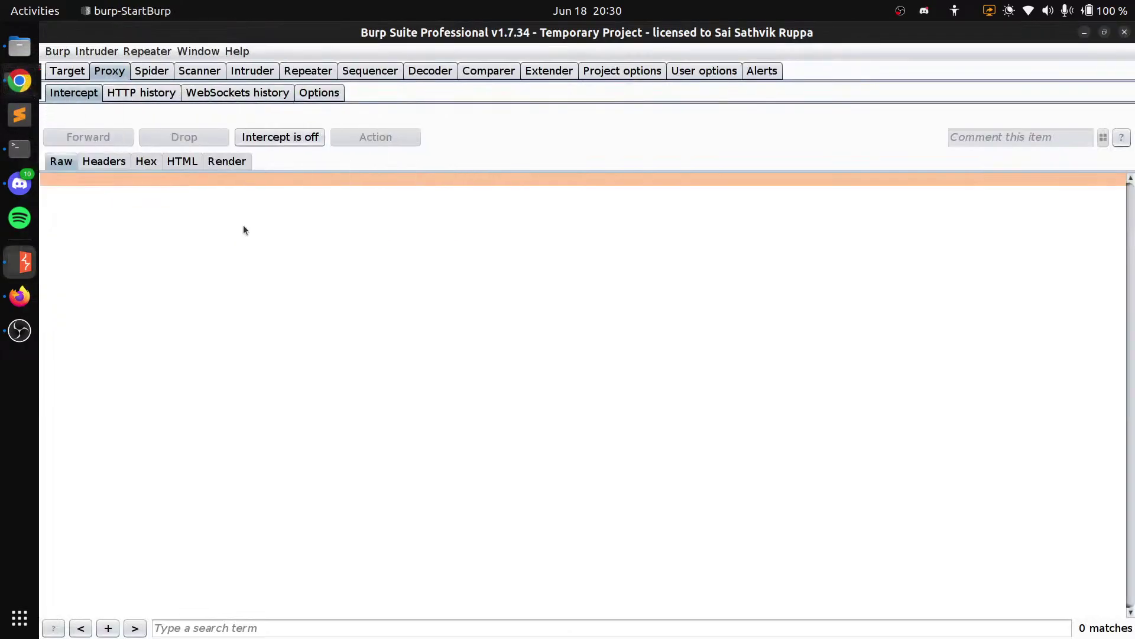
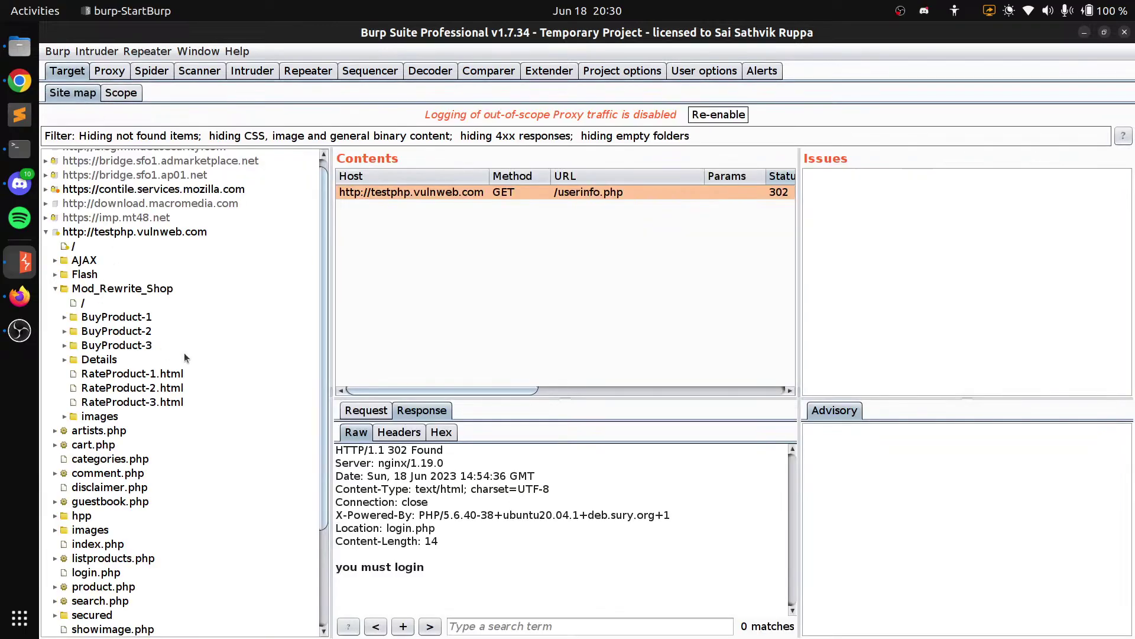
Show the Spider Control page, where the spider is running with 97 requests made
scroll(183, 353, up, 1)
click(152, 71)
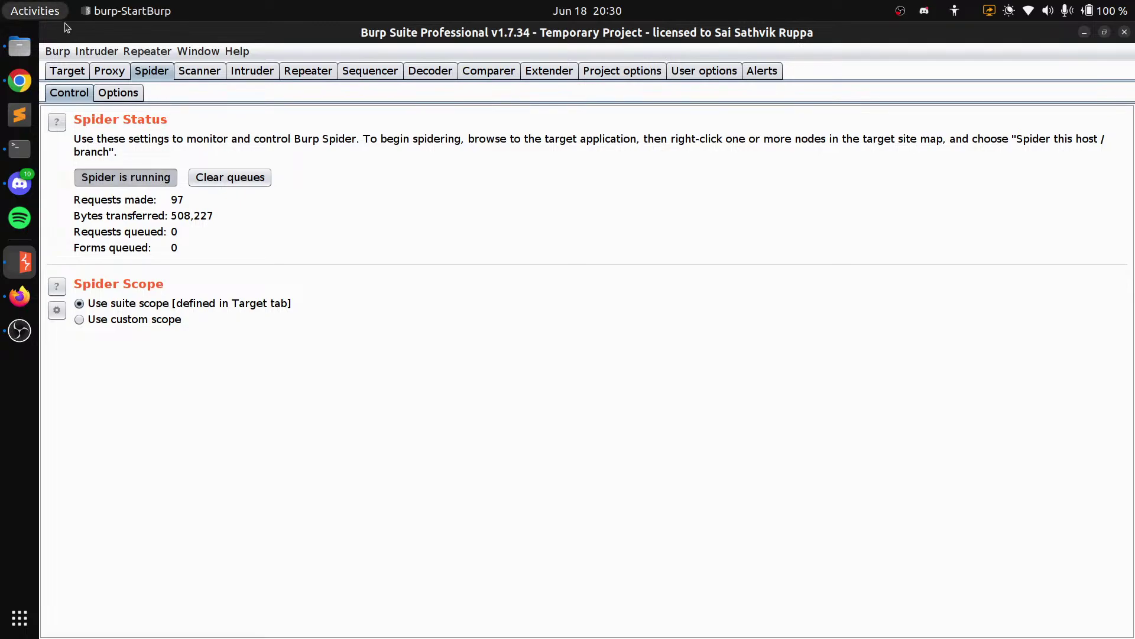
Review the Spider crawler and form-submission options, glance at Intruder, then bring Firefox forward
click(121, 91)
scroll(585, 423, down, 10)
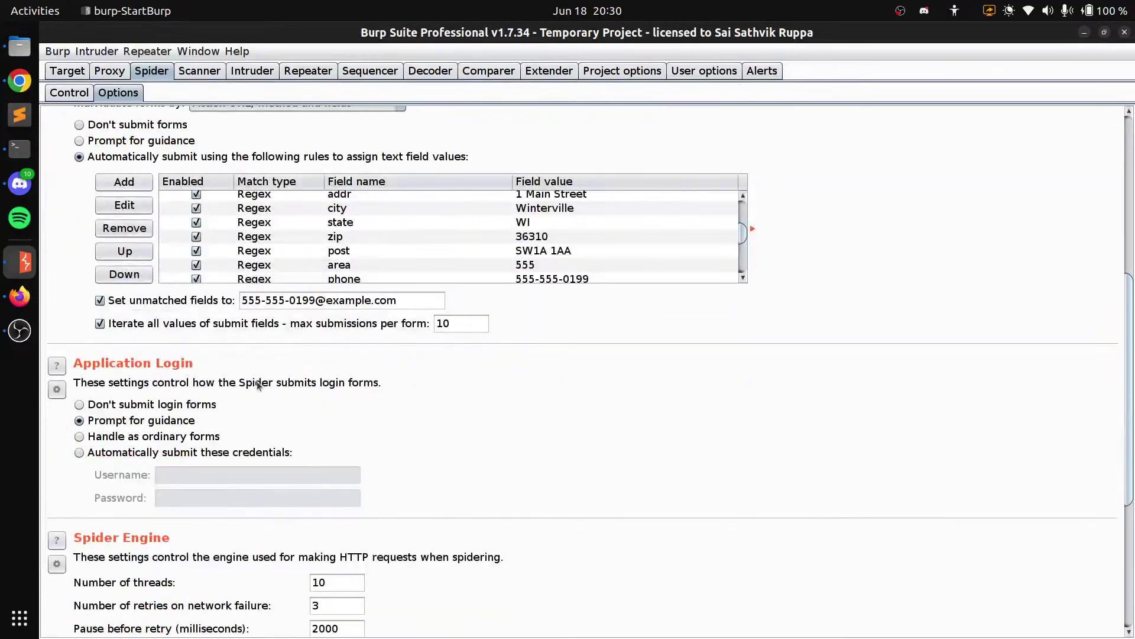
click(260, 301)
key(ctrl+a)
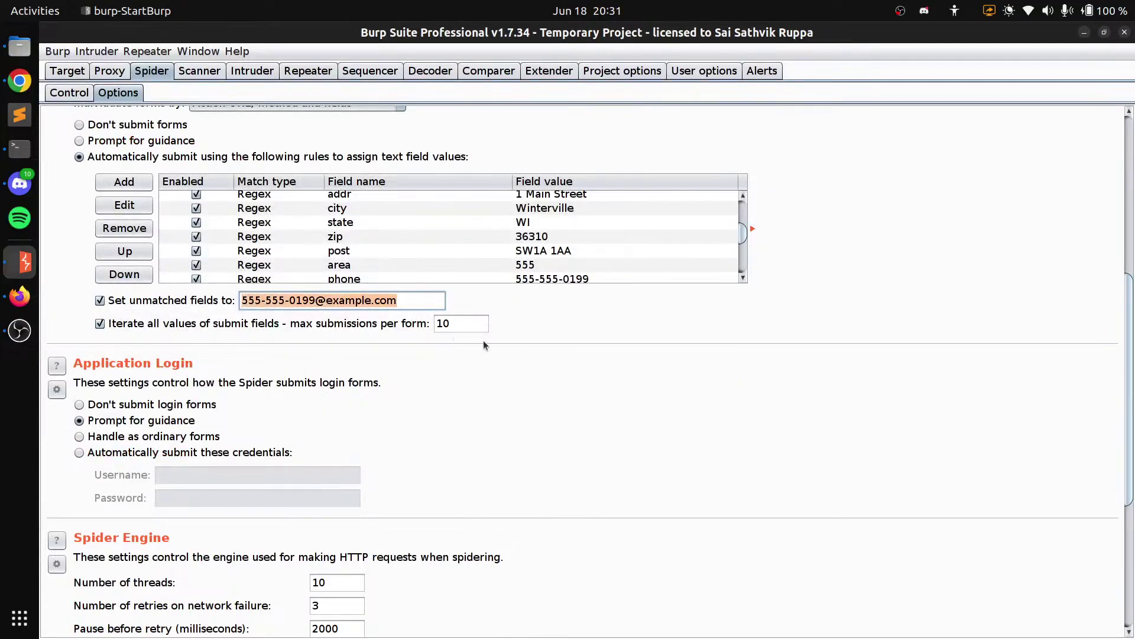
scroll(414, 391, down, 5)
scroll(476, 374, up, 2)
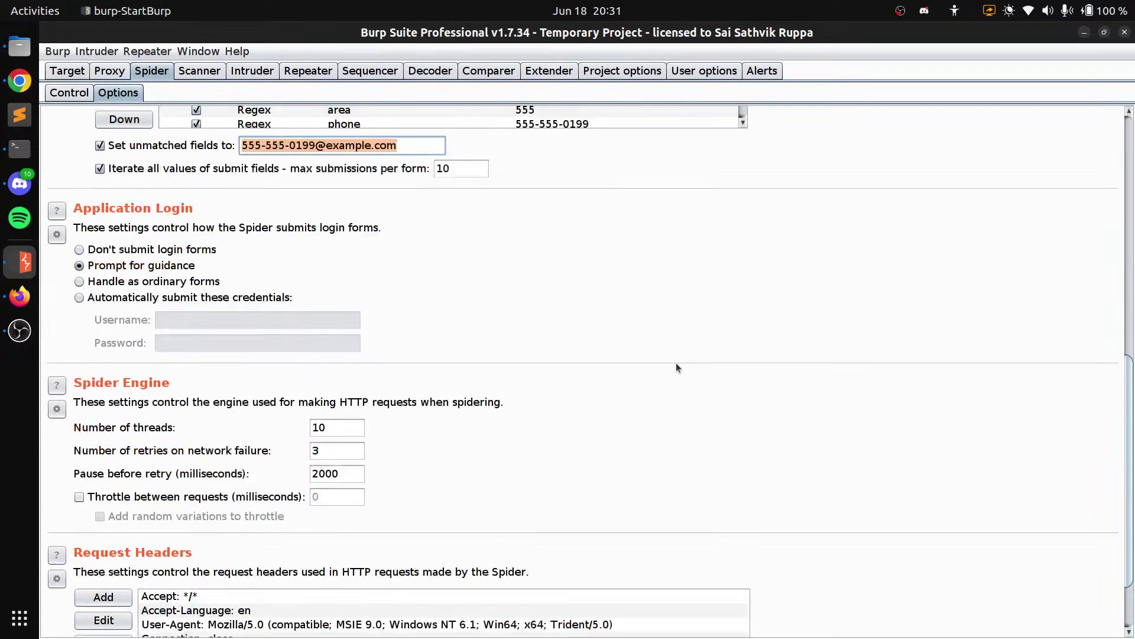
scroll(676, 368, up, 10)
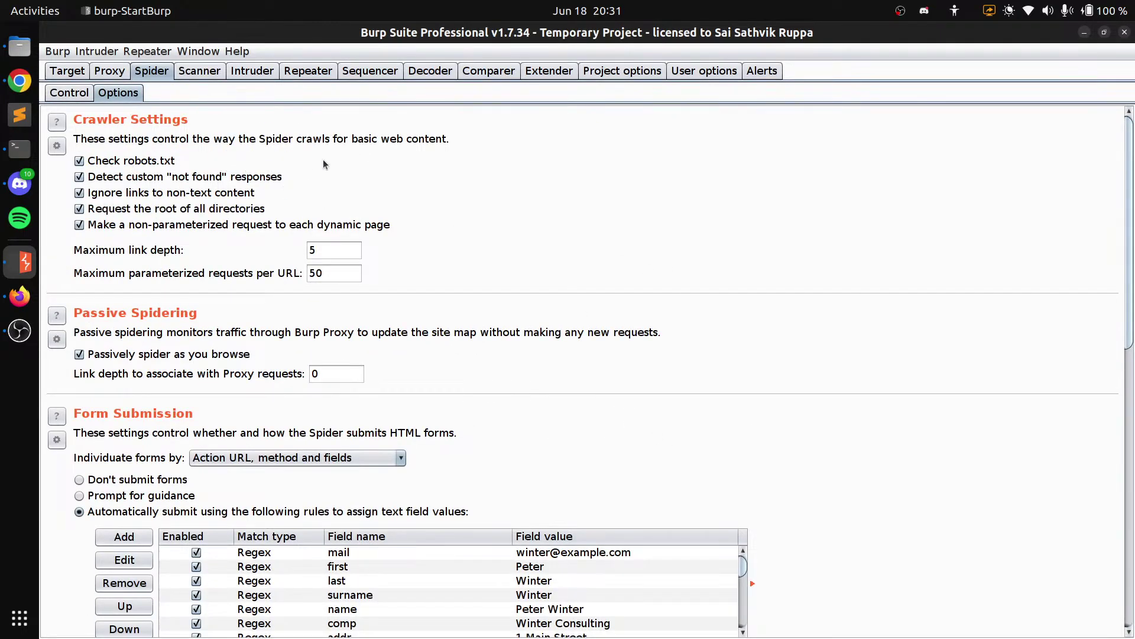
click(253, 72)
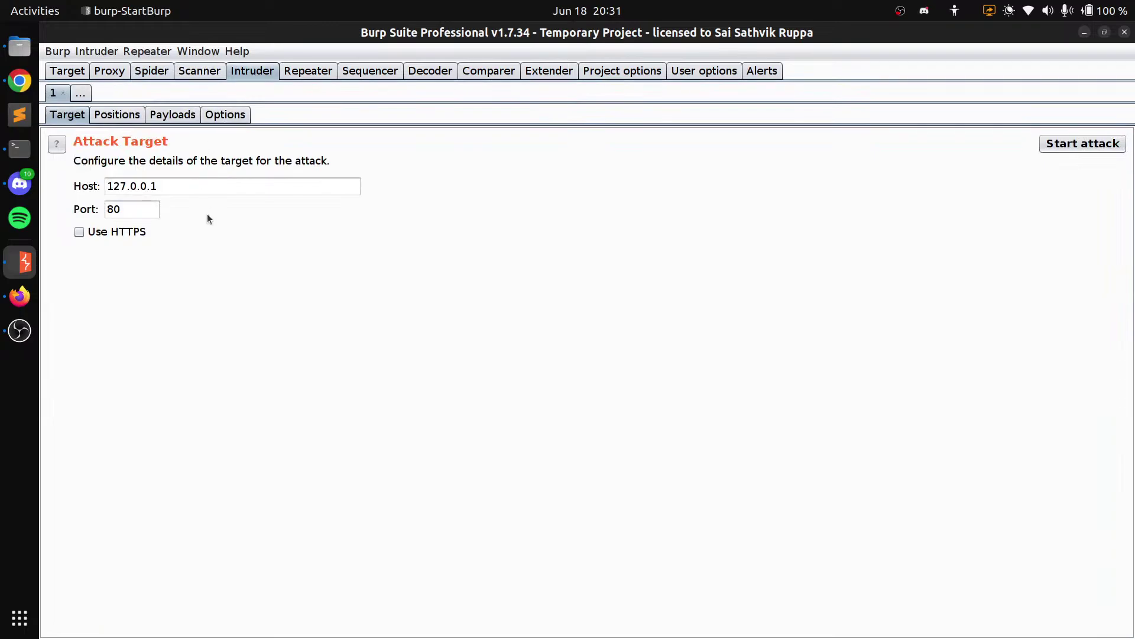
click(20, 295)
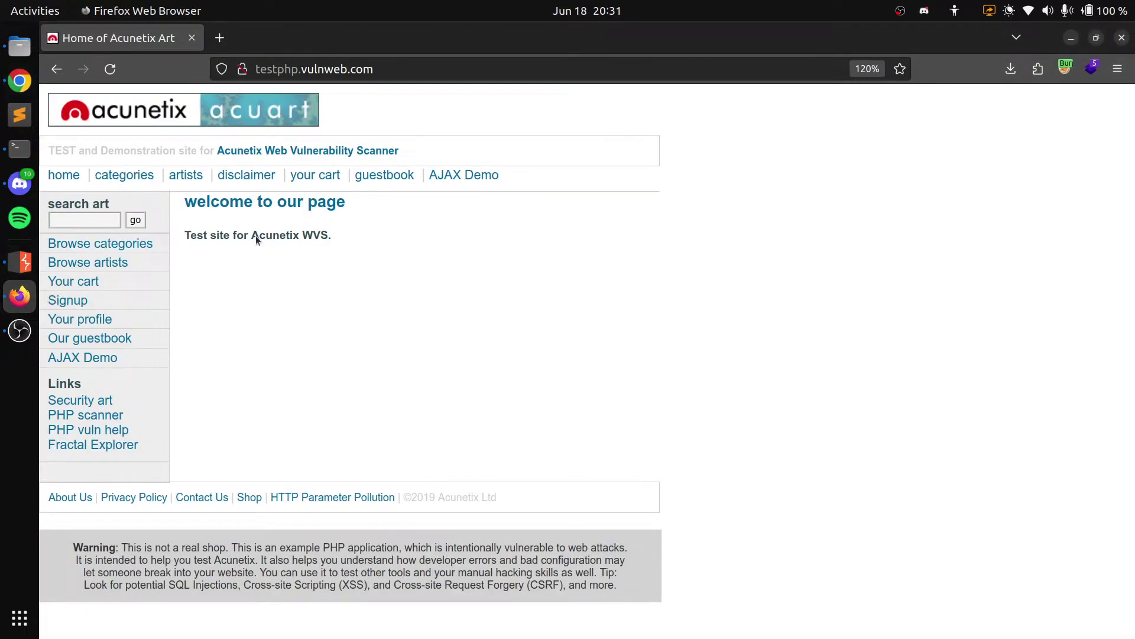
Open the test site's login.php page, dismiss the insecure-login warning and note the suggested credentials
click(91, 320)
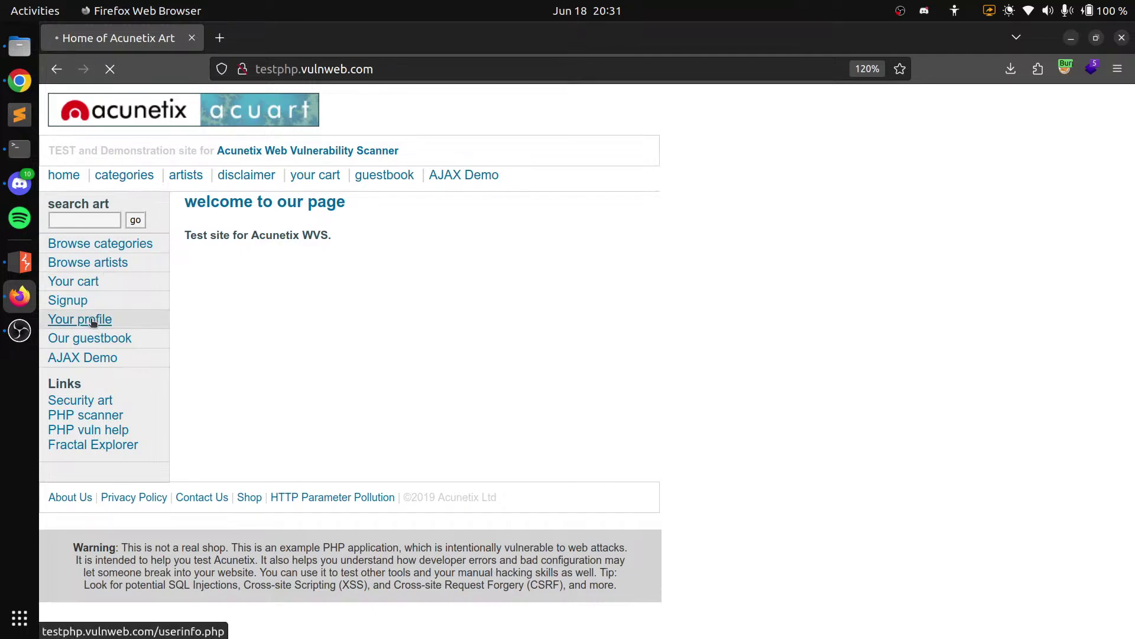
click(319, 244)
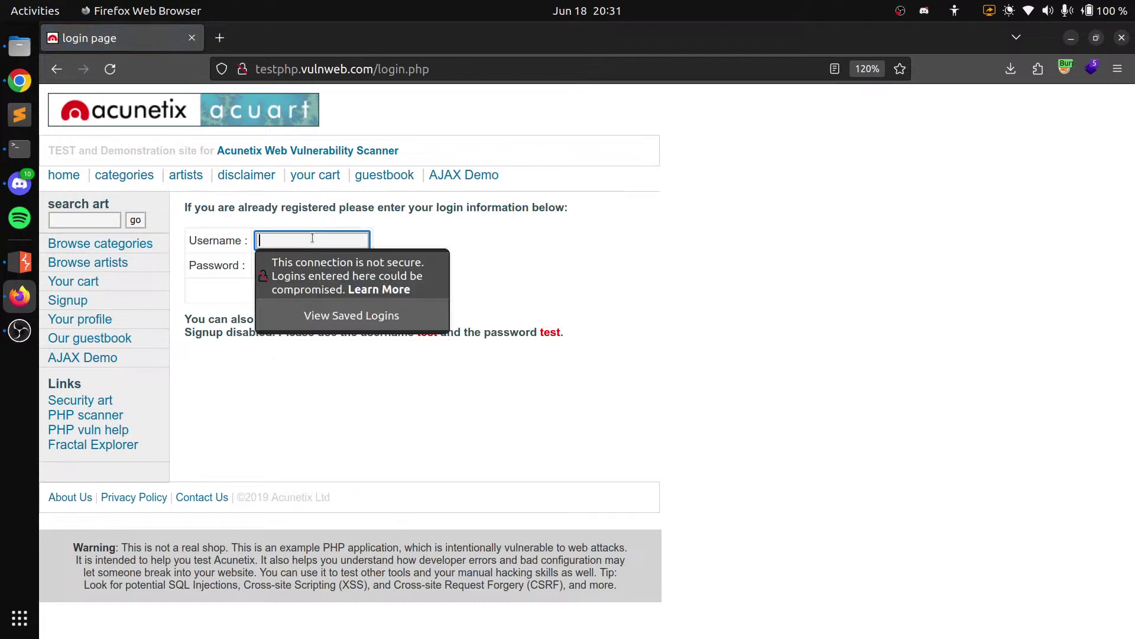
click(508, 402)
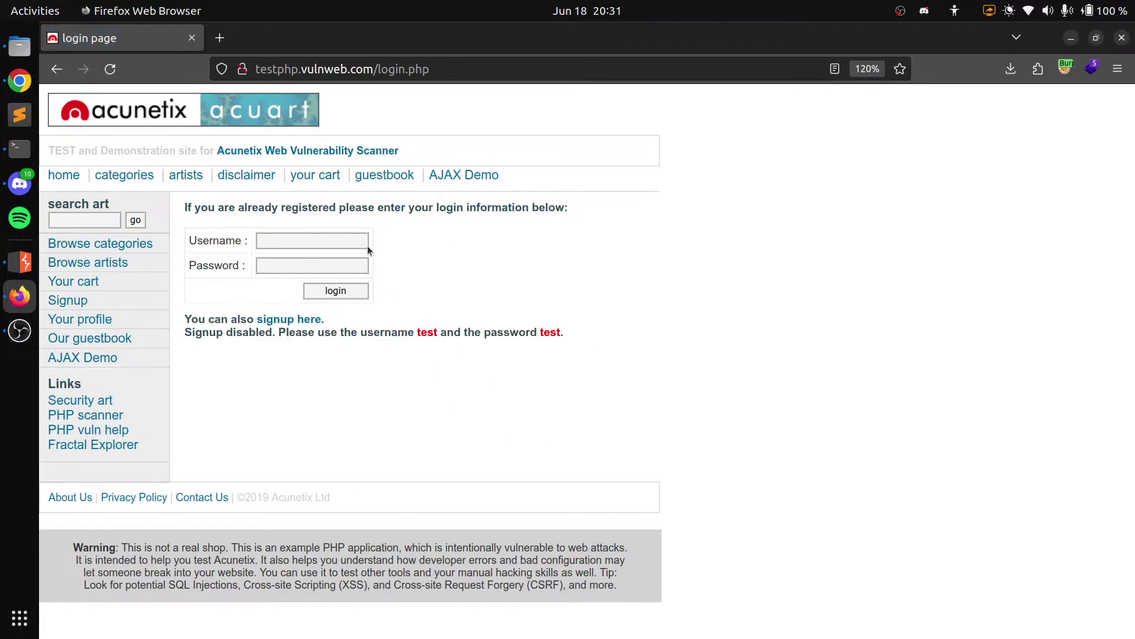
double_click(427, 335)
double_click(545, 335)
click(564, 395)
Enter the username 'test' and type the account password into the login form
click(304, 240)
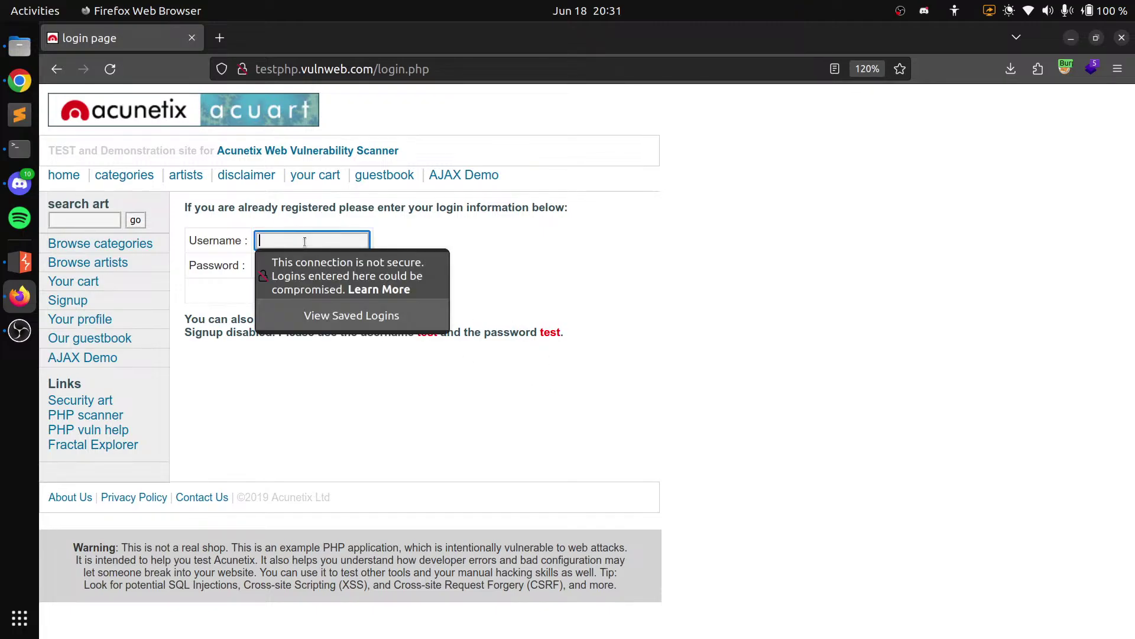
text(test)
key(Tab)
text(password)
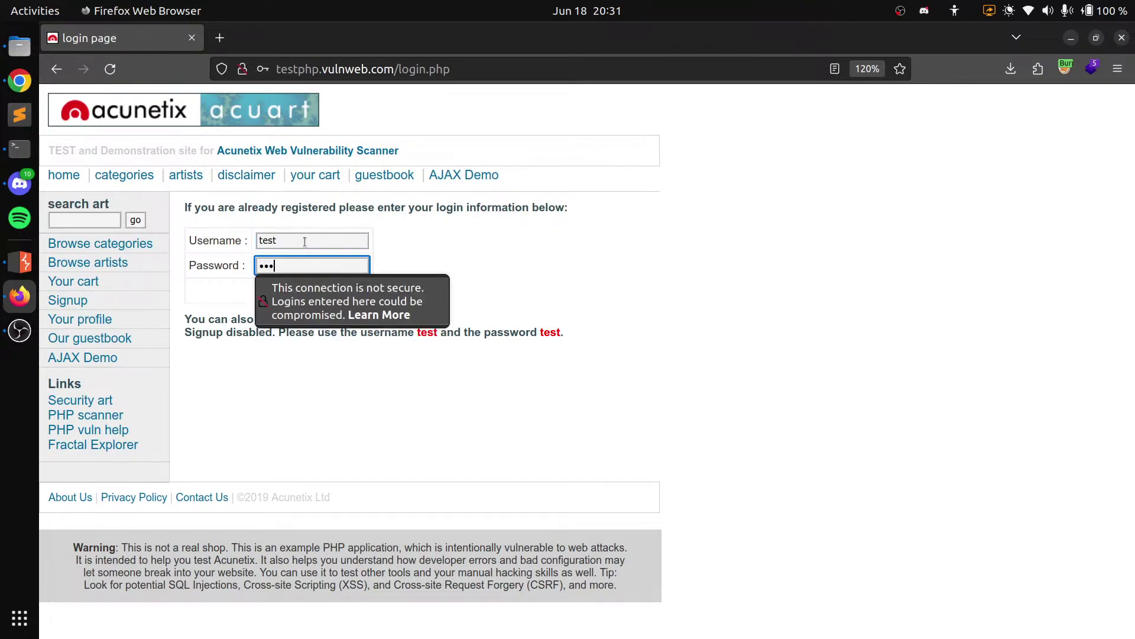
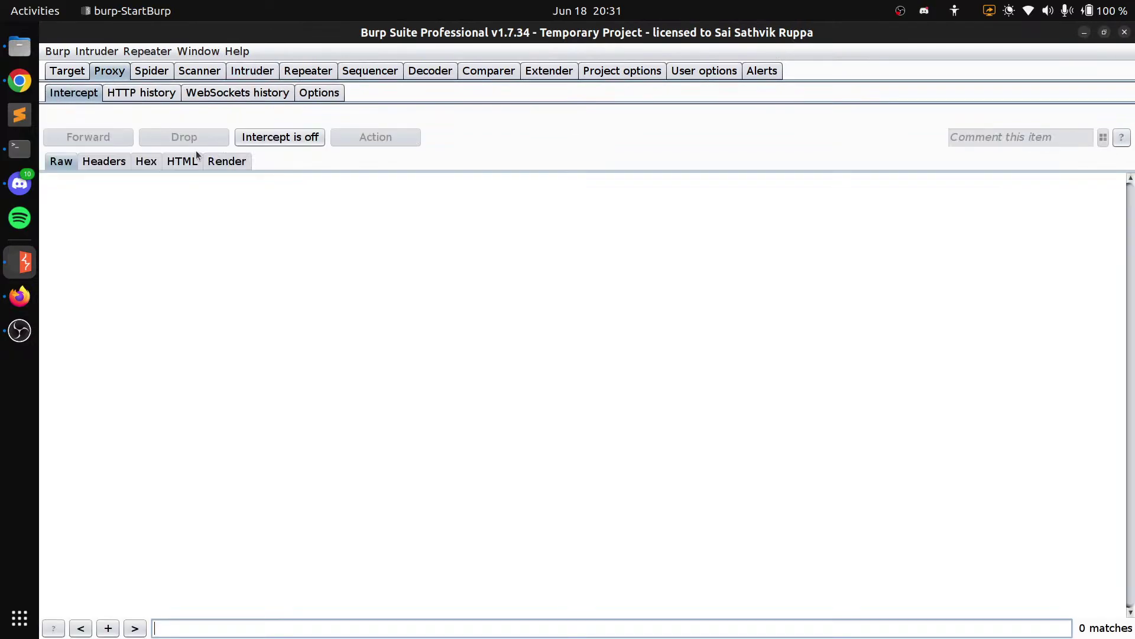
Switch Proxy Intercept on, submit the login form, and view the captured /userinfo.php POST with uname and pass
click(279, 140)
key(alt+Tab)
click(593, 281)
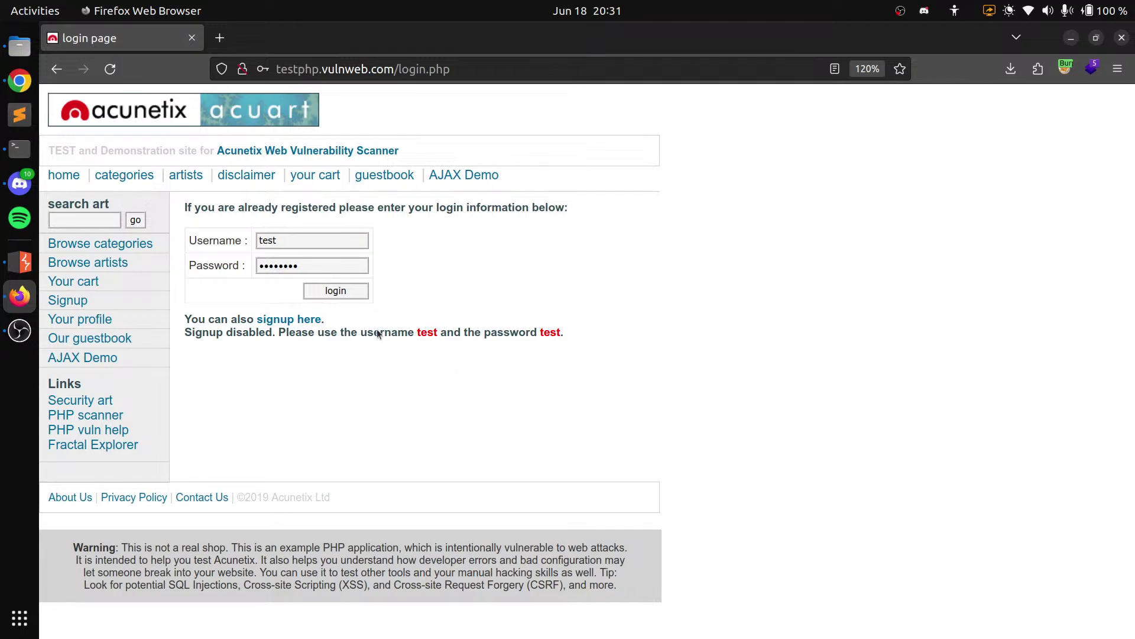
click(346, 291)
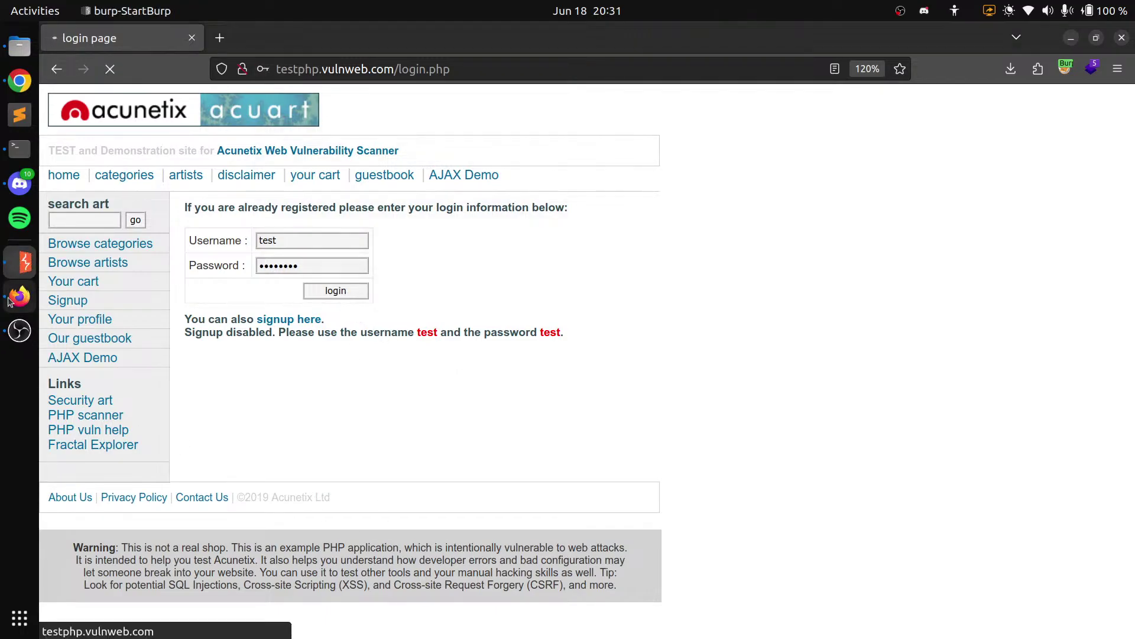
click(12, 262)
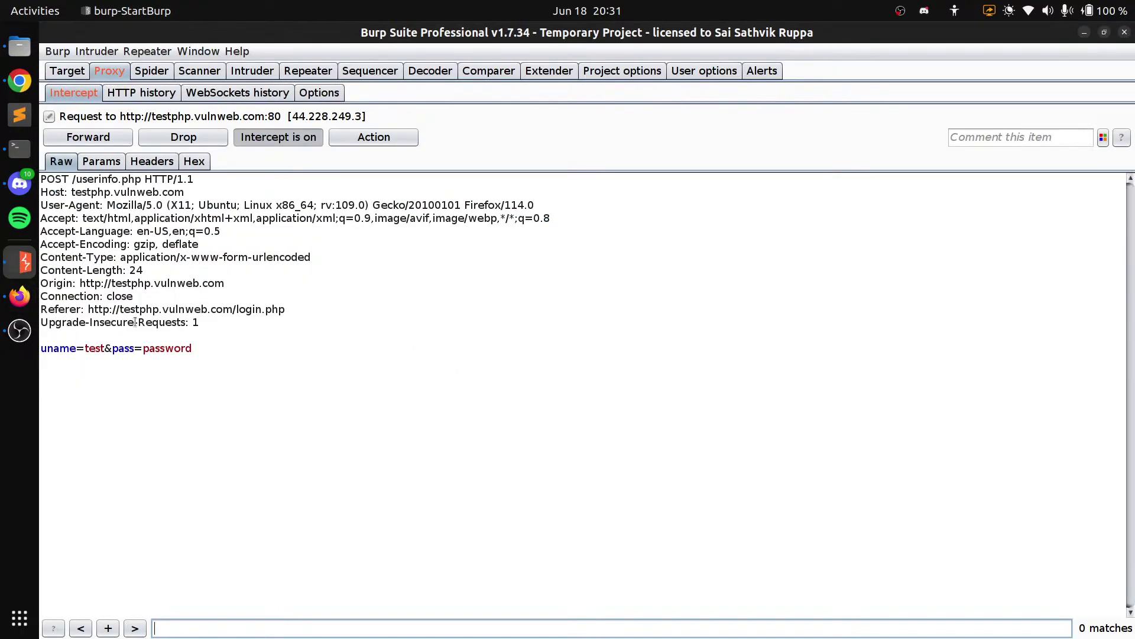
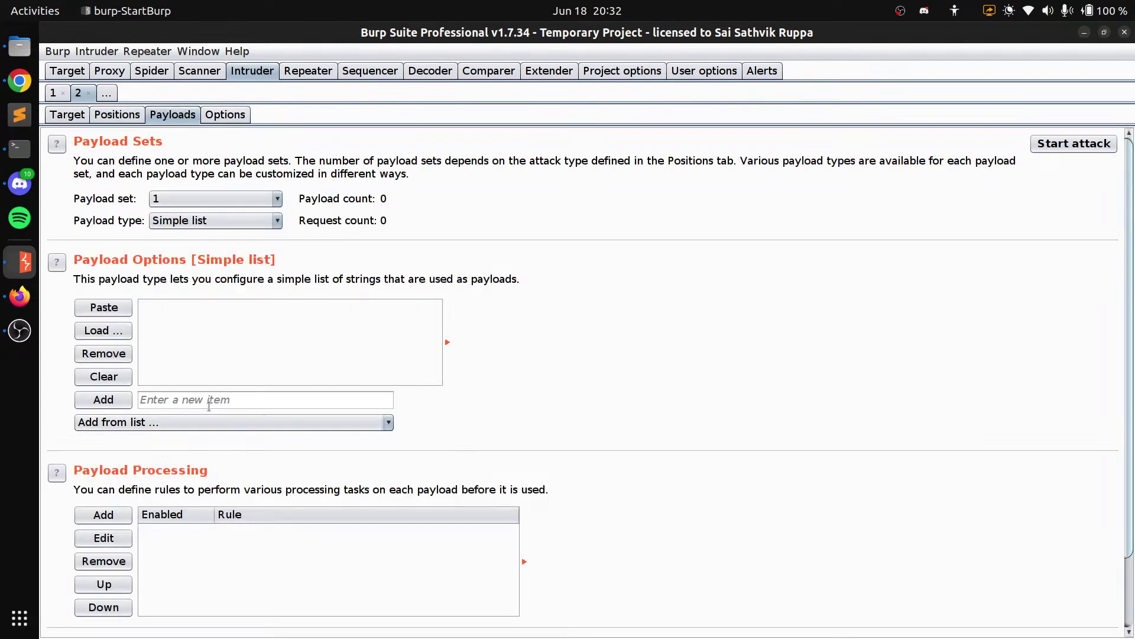
Add 'test' as the first entry in the Intruder simple-list payloads
click(208, 398)
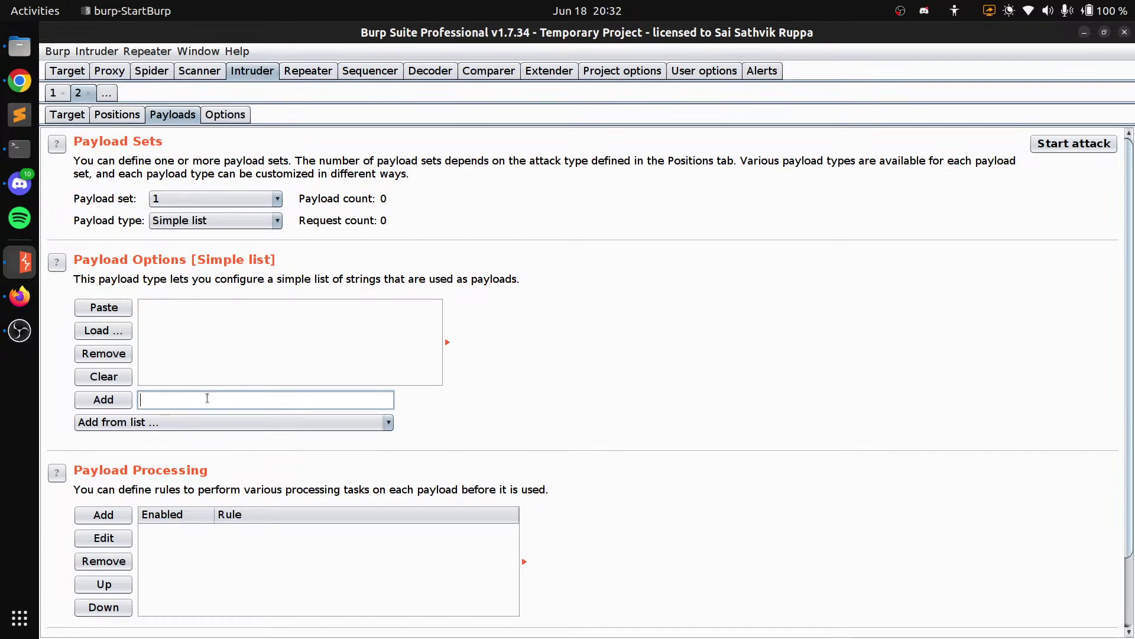
key(Return)
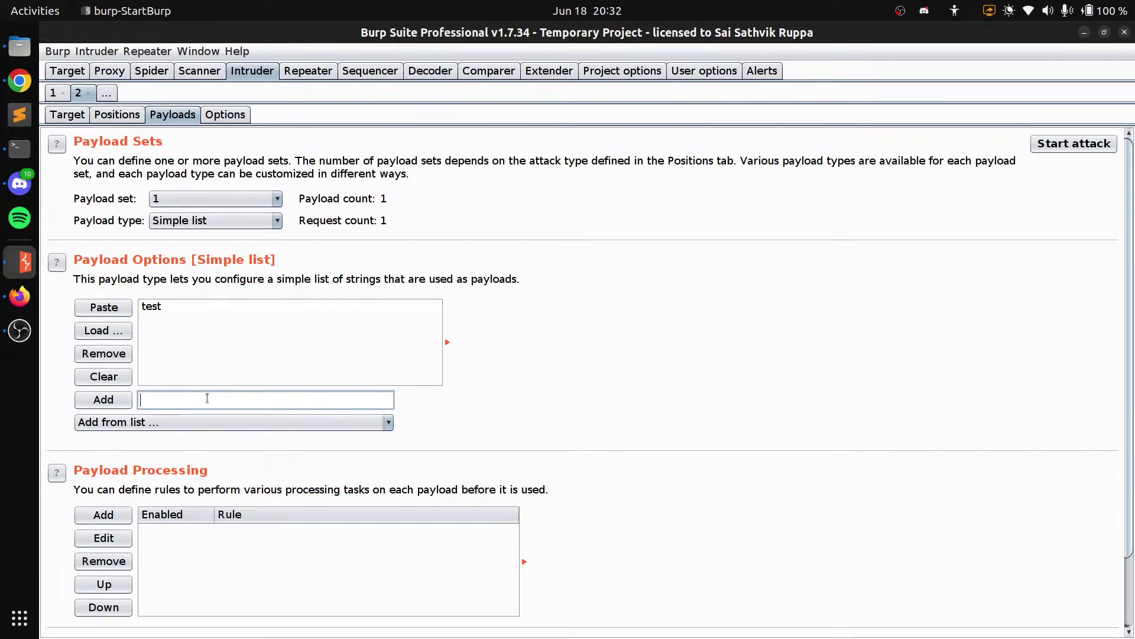
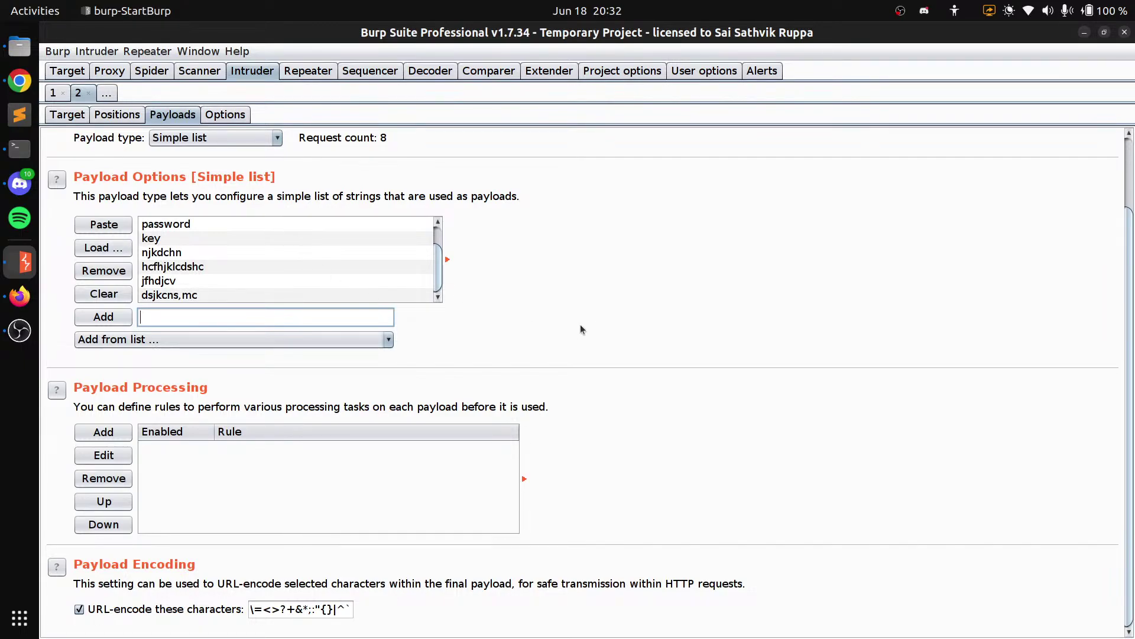
scroll(570, 384, up, 3)
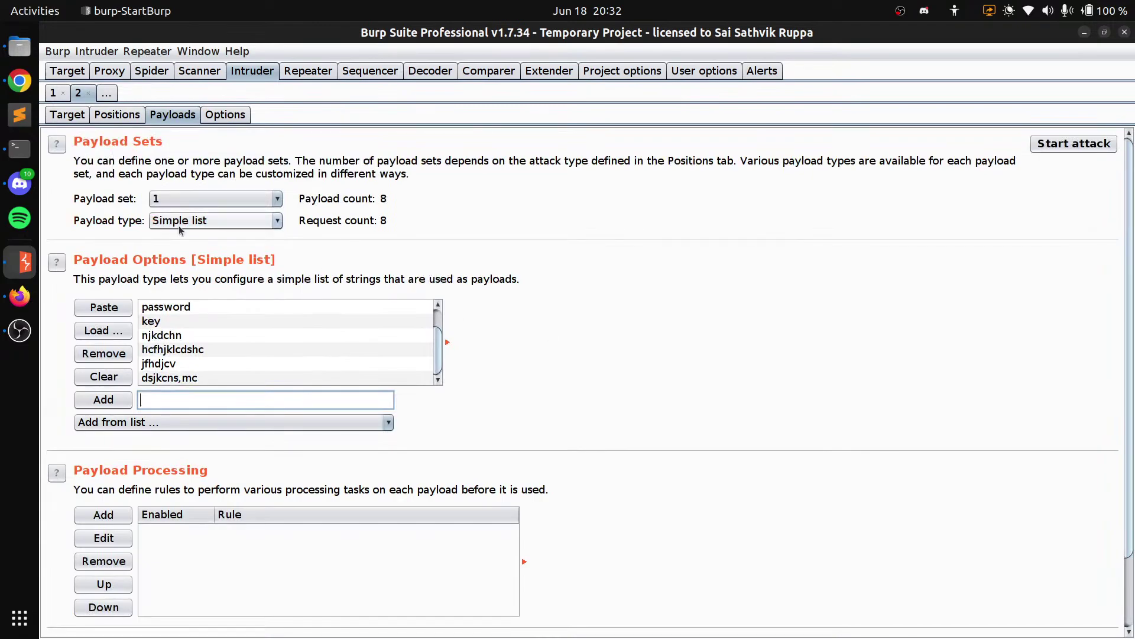
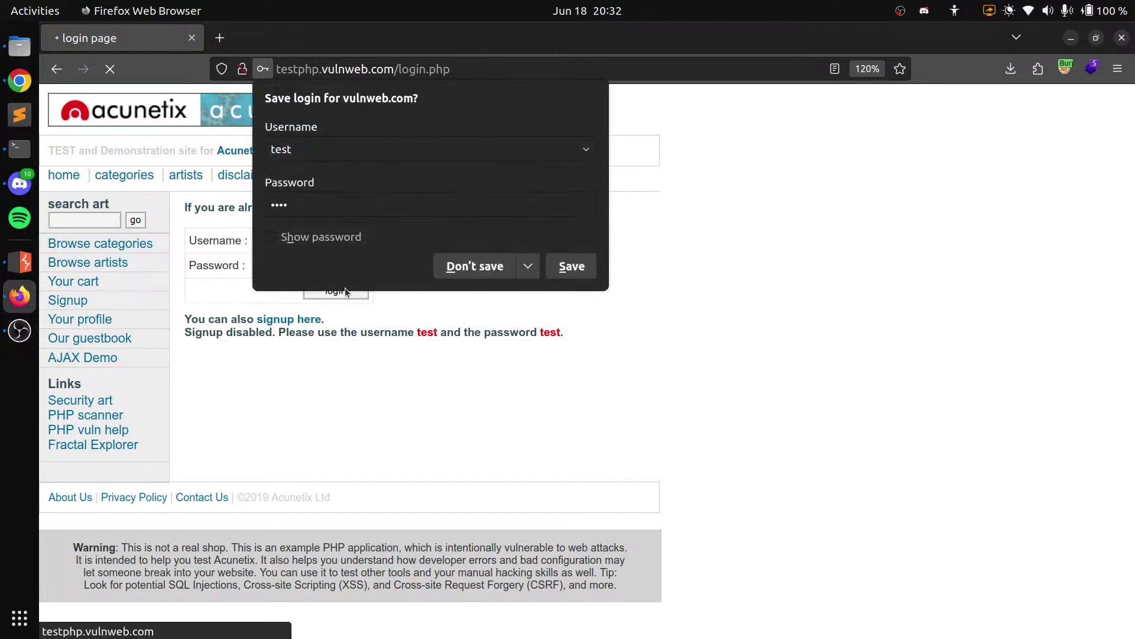
Choose Don't save on Firefox's prompt to store the testphp.vulnweb.com login
click(464, 268)
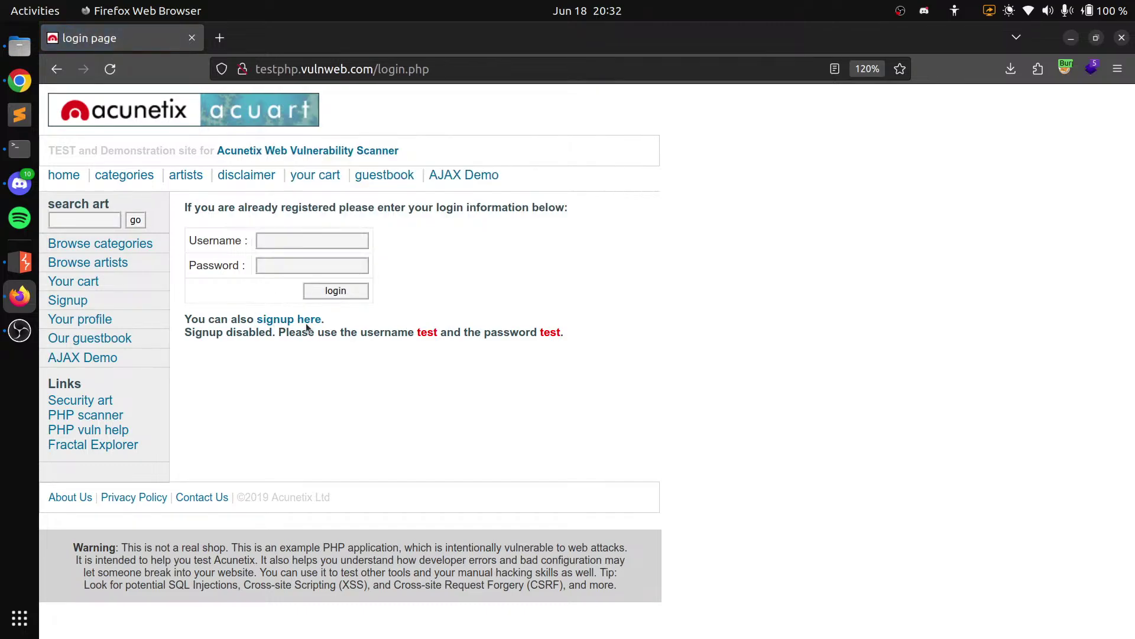
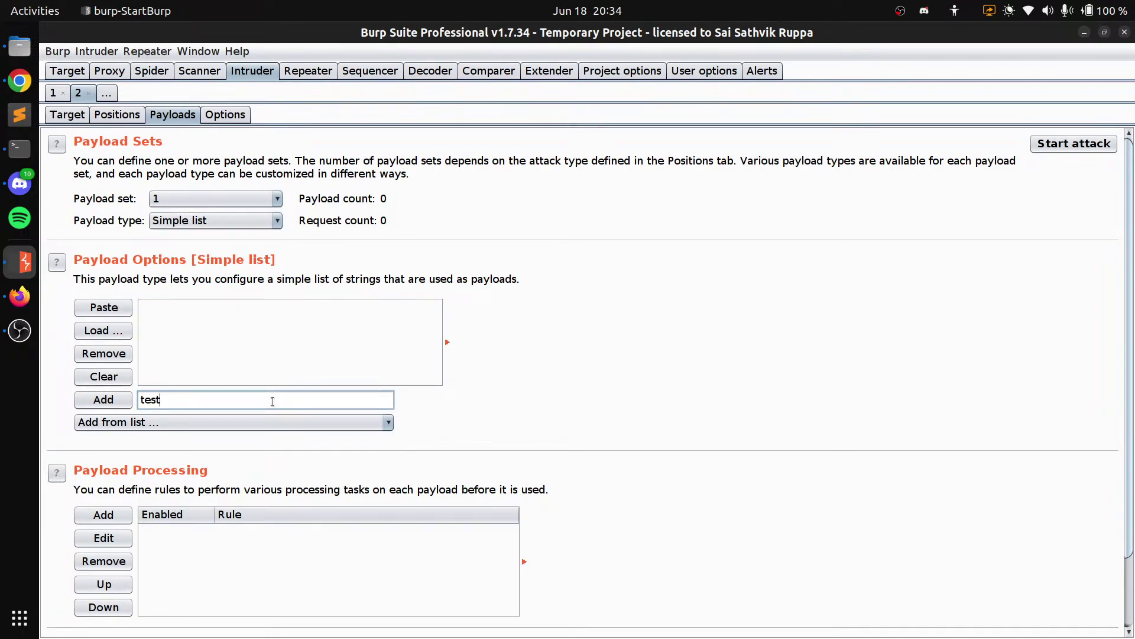
Add 'test' to the Intruder simple payload list, making it the only payload
key(Return)
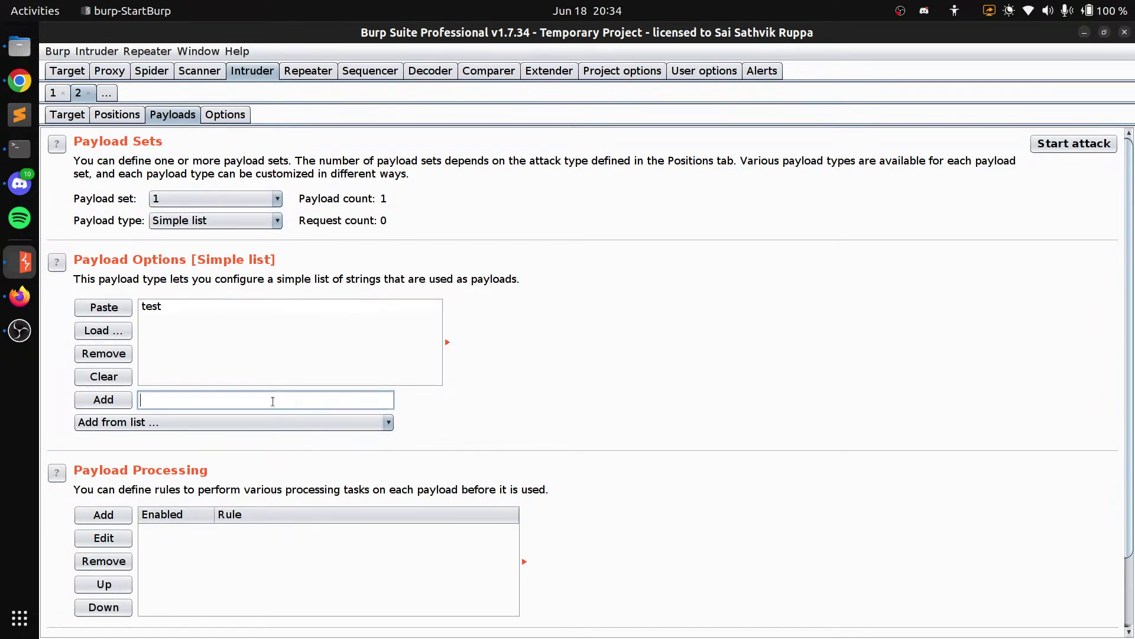
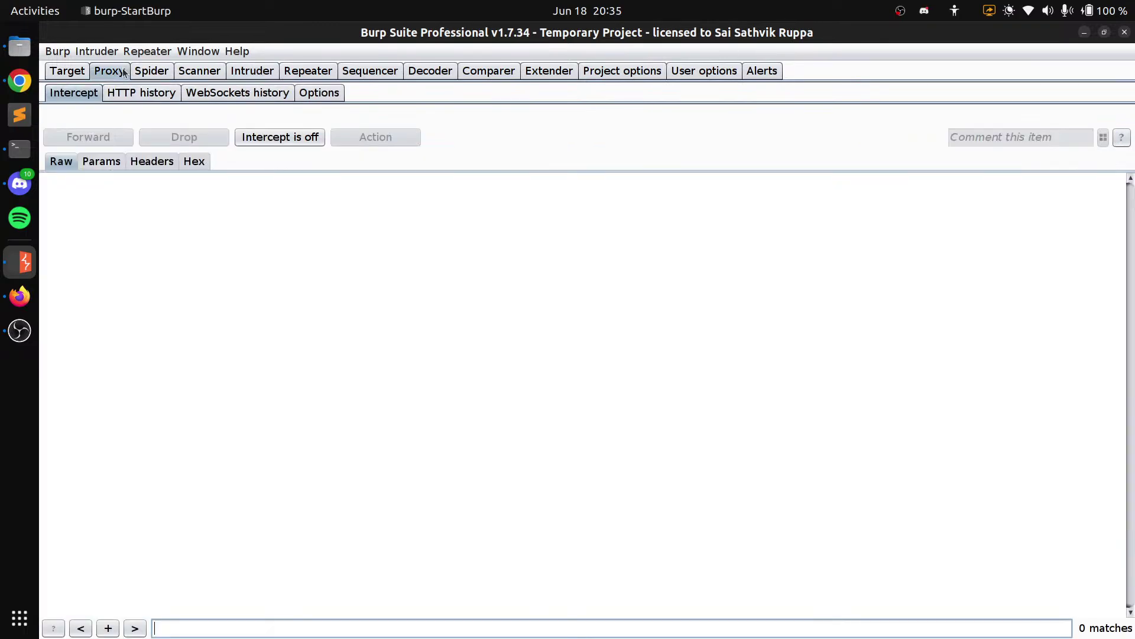
Turn on request interception in Burp's Proxy Intercept tab
click(279, 137)
click(20, 87)
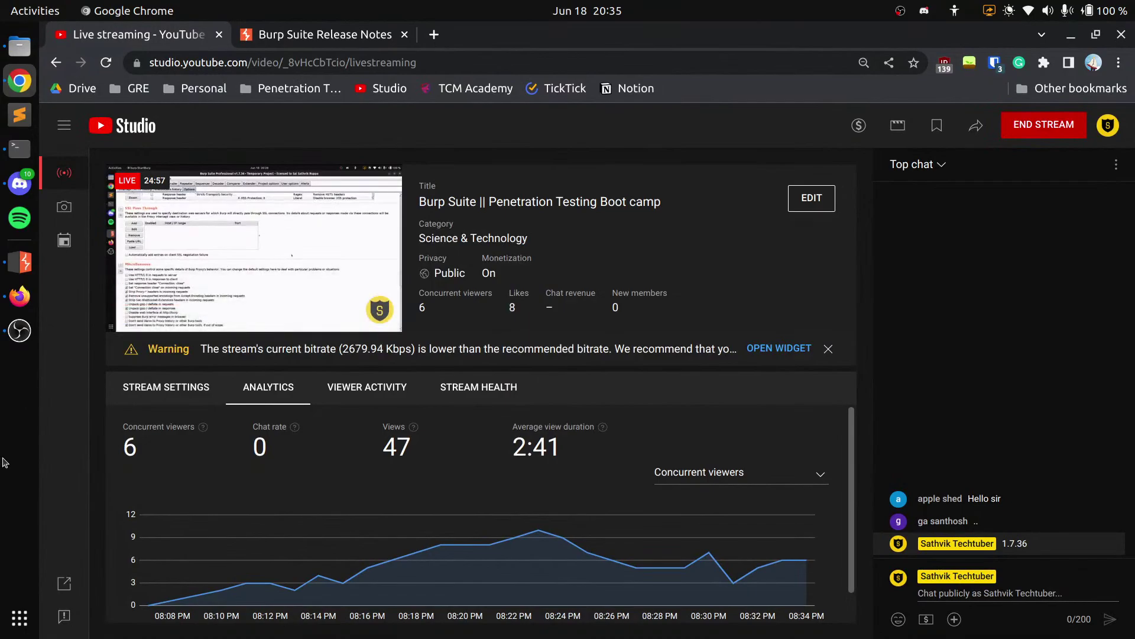
click(19, 298)
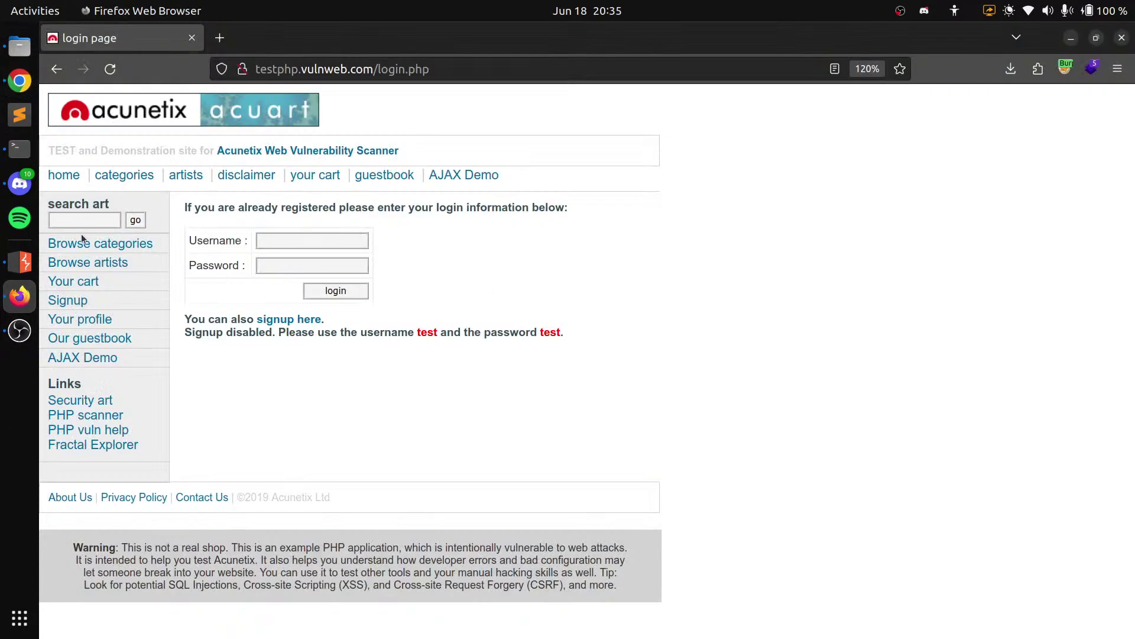
key(alt+Tab)
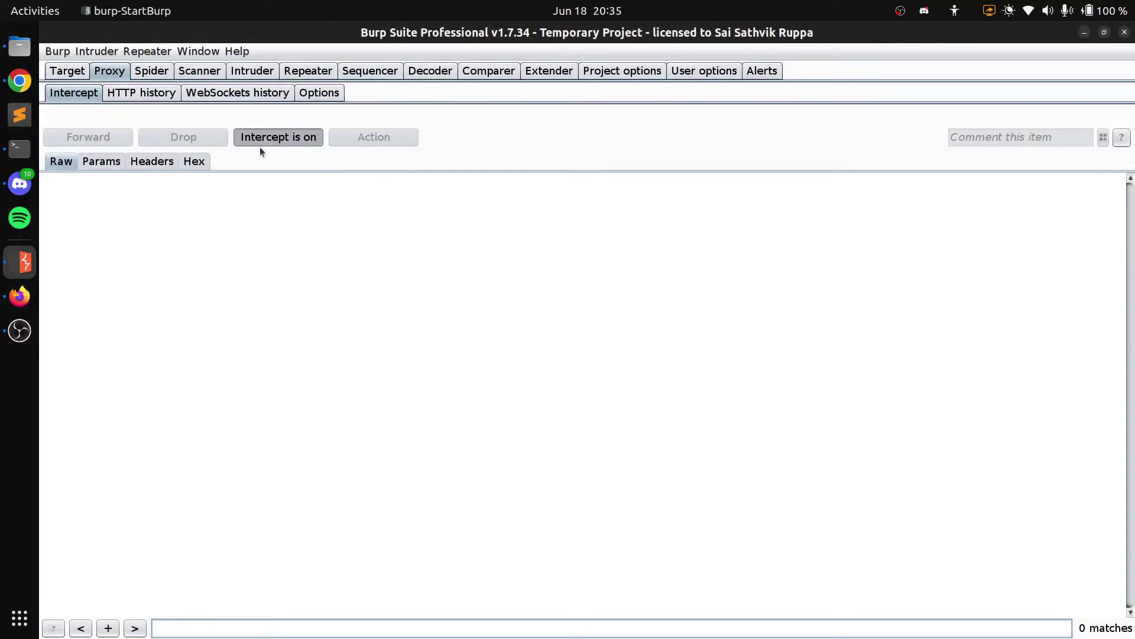
click(260, 146)
Reload the testphp.vulnweb.com login page in Firefox and open the context menu on the captured request
key(alt+Tab)
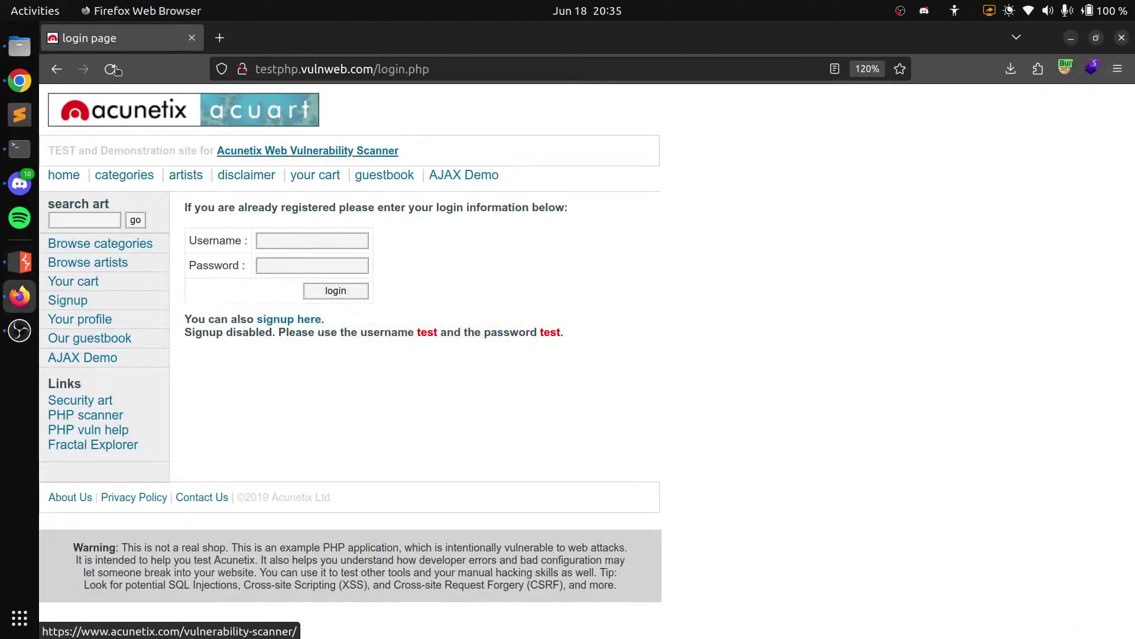
click(111, 69)
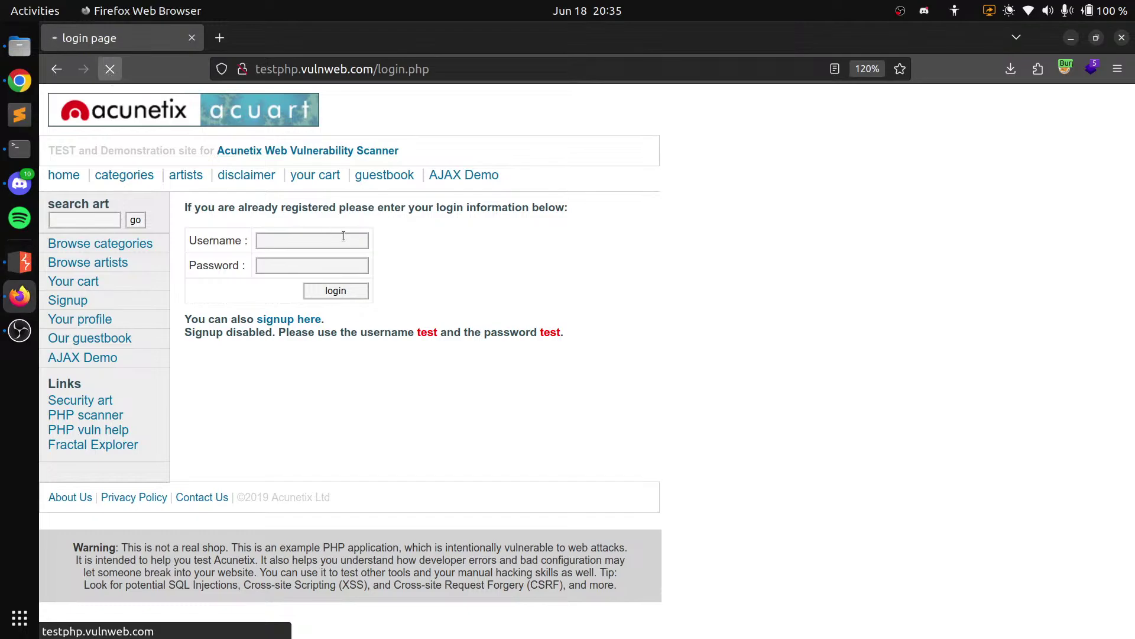
key(alt+Tab)
right_click(348, 314)
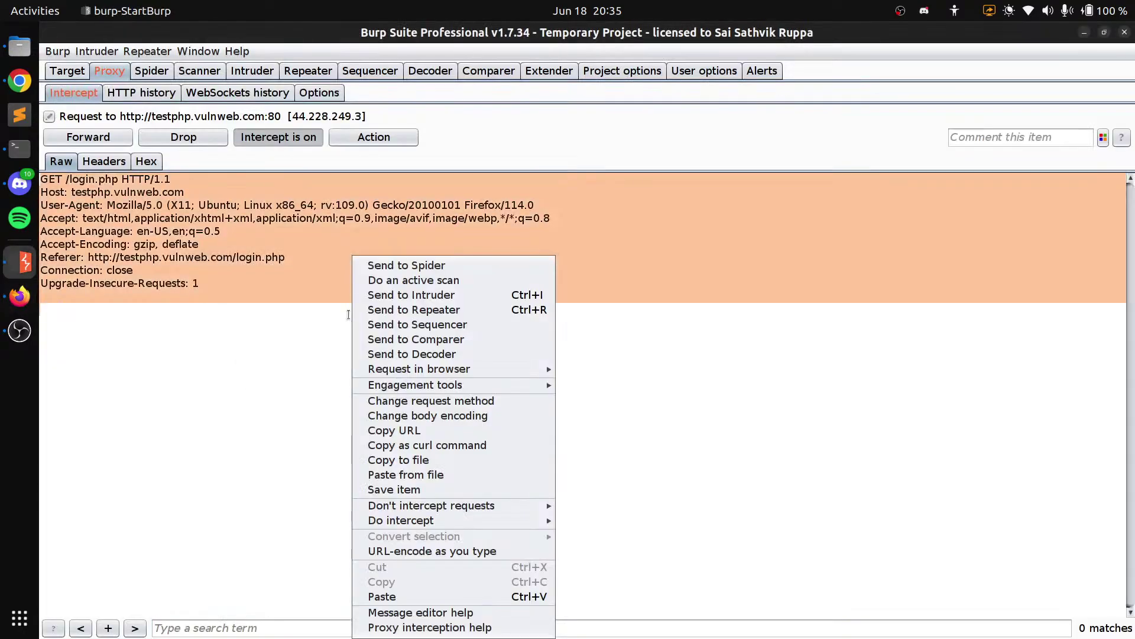
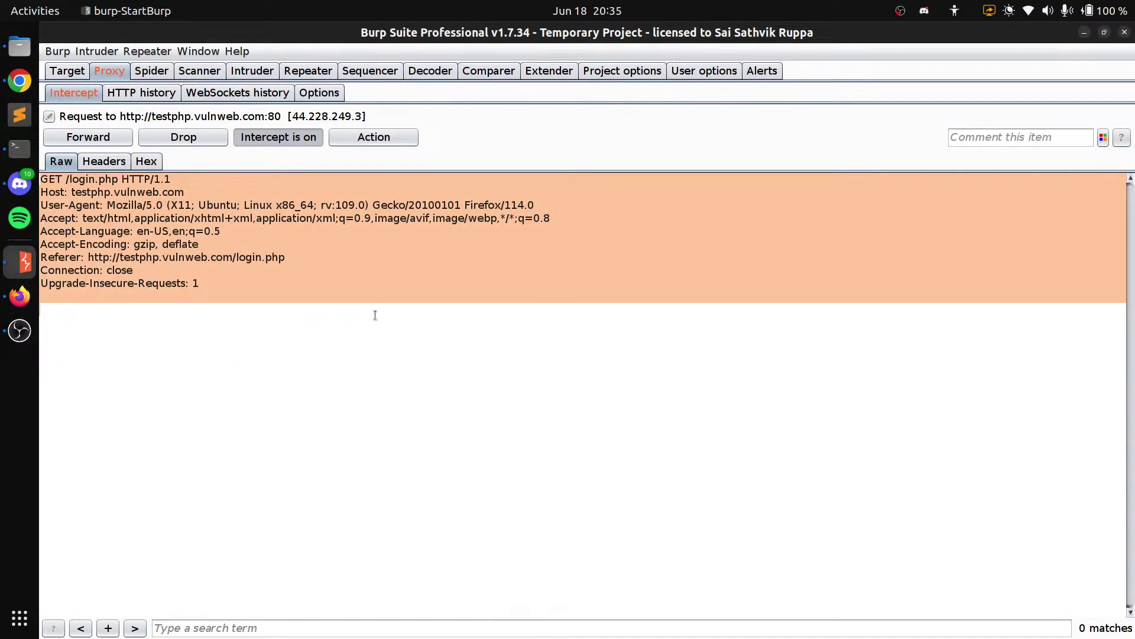
Show the intercepted GET /login.php request for testphp.vulnweb.com in Repeater tab 1
click(307, 71)
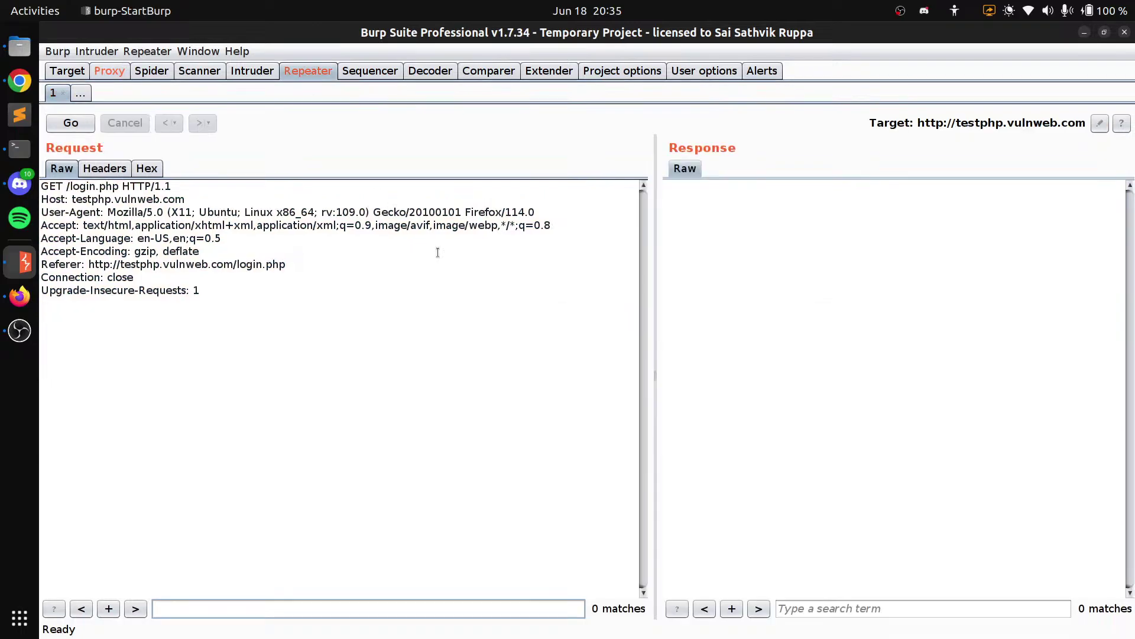
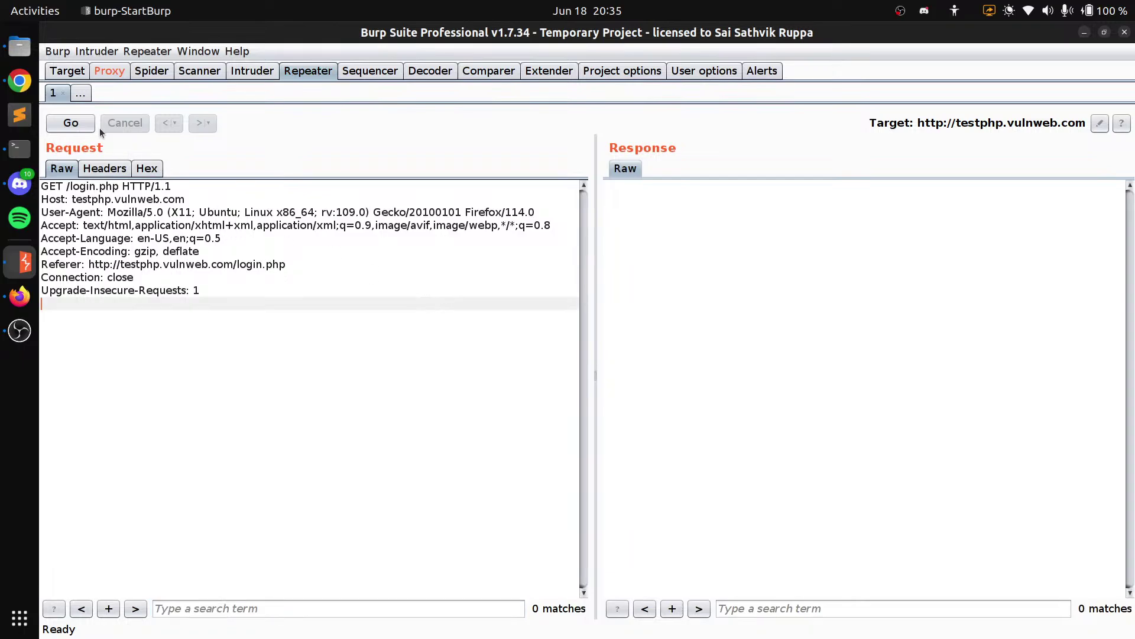
Resend the GET /login.php request in Repeater, scroll through its response, then open Decoder
click(87, 123)
scroll(719, 343, down, 20)
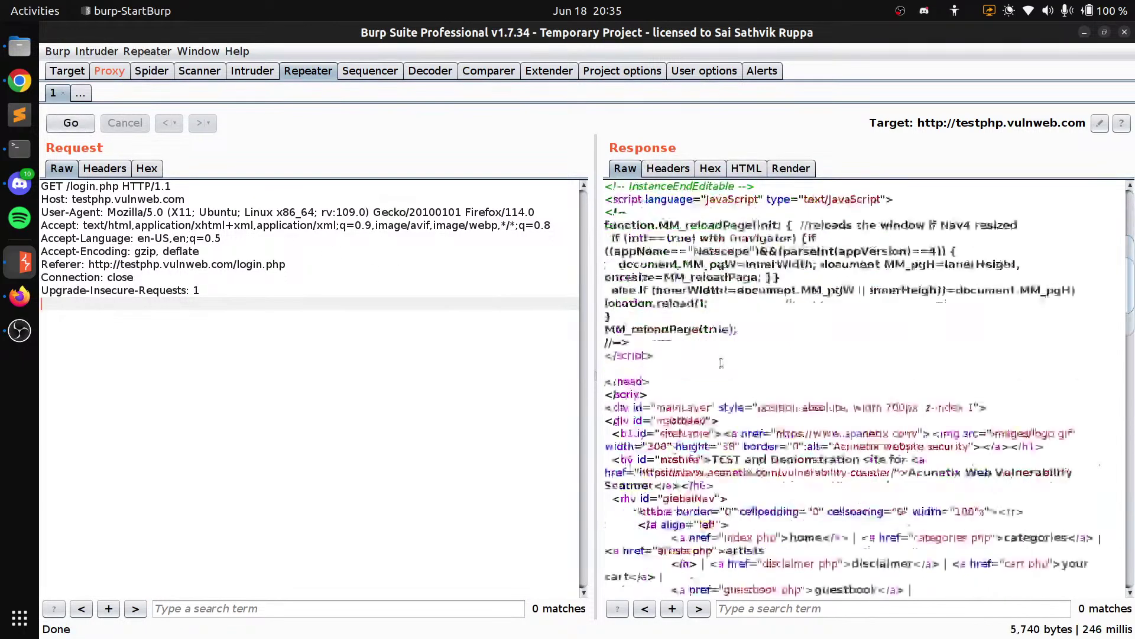
scroll(718, 355, down, 6)
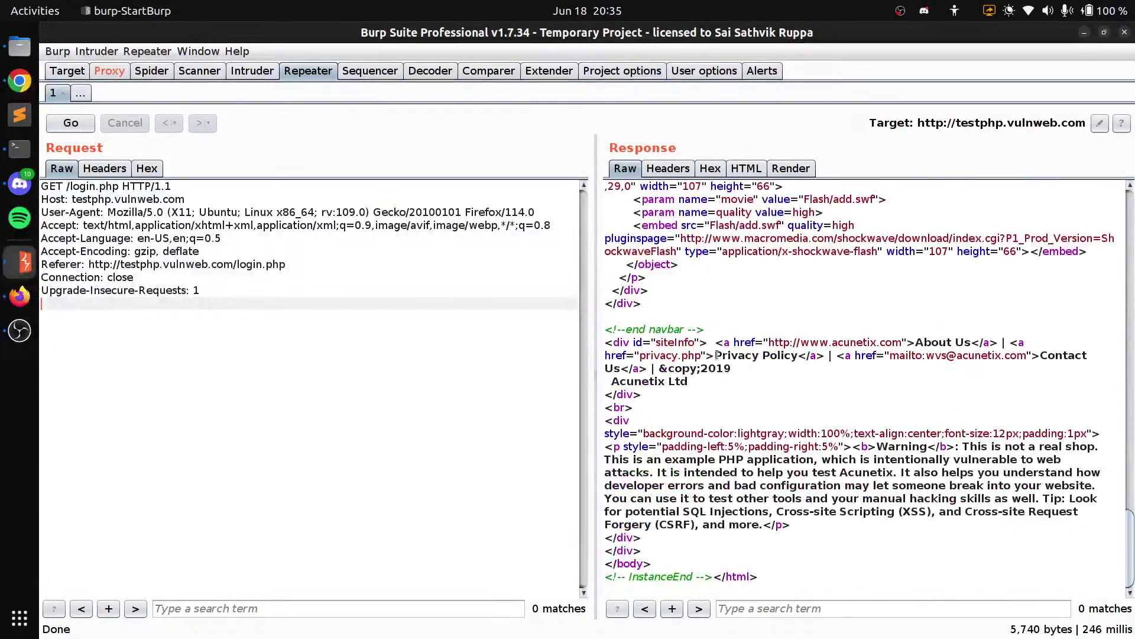
scroll(717, 355, up, 20)
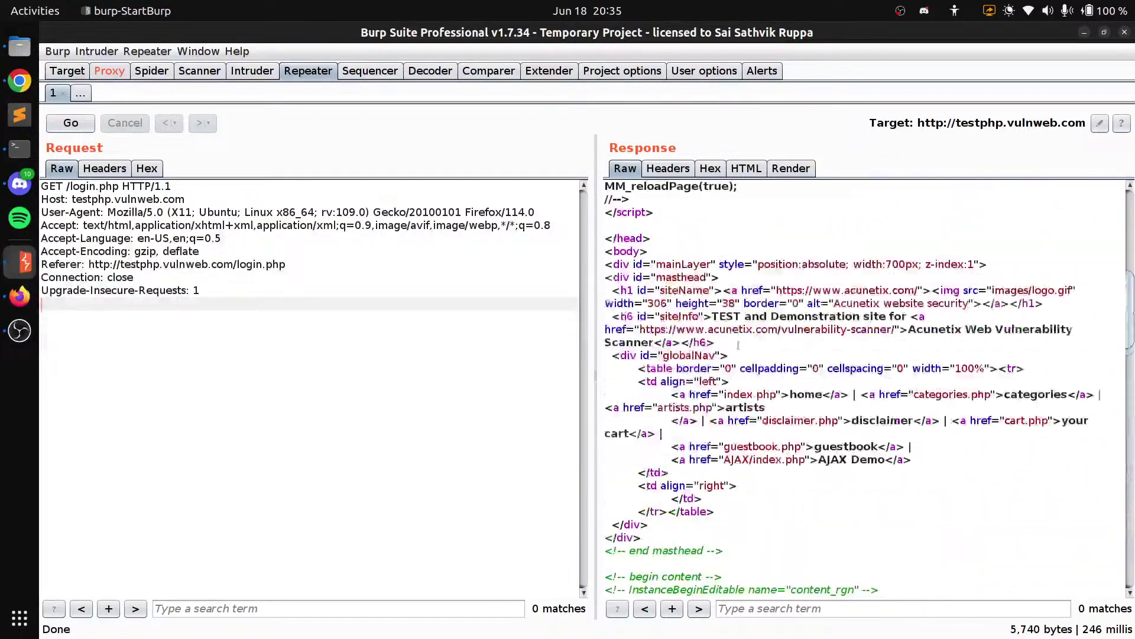
scroll(605, 295, up, 9)
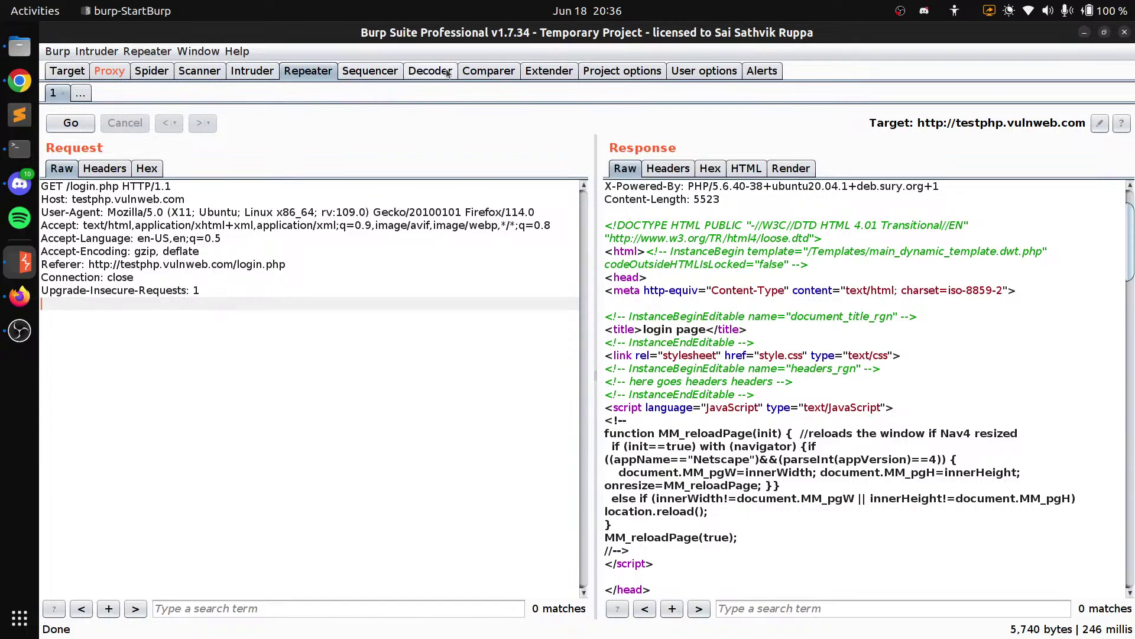
click(430, 71)
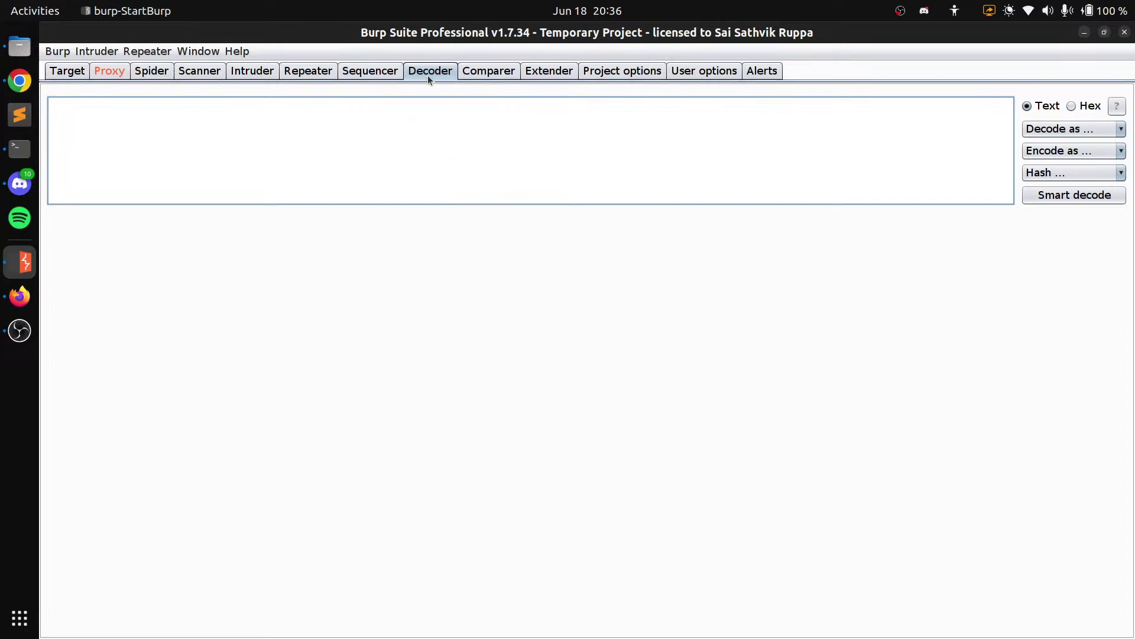
Enter the word 'sathvik' in Decoder and encode it as Base64
click(885, 152)
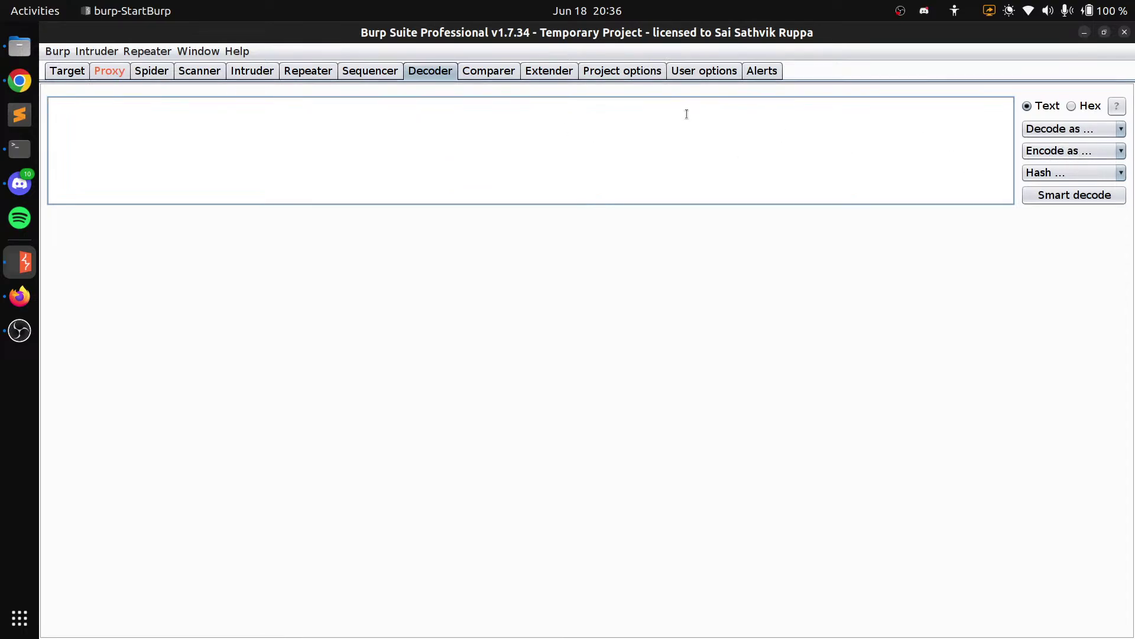
click(1045, 130)
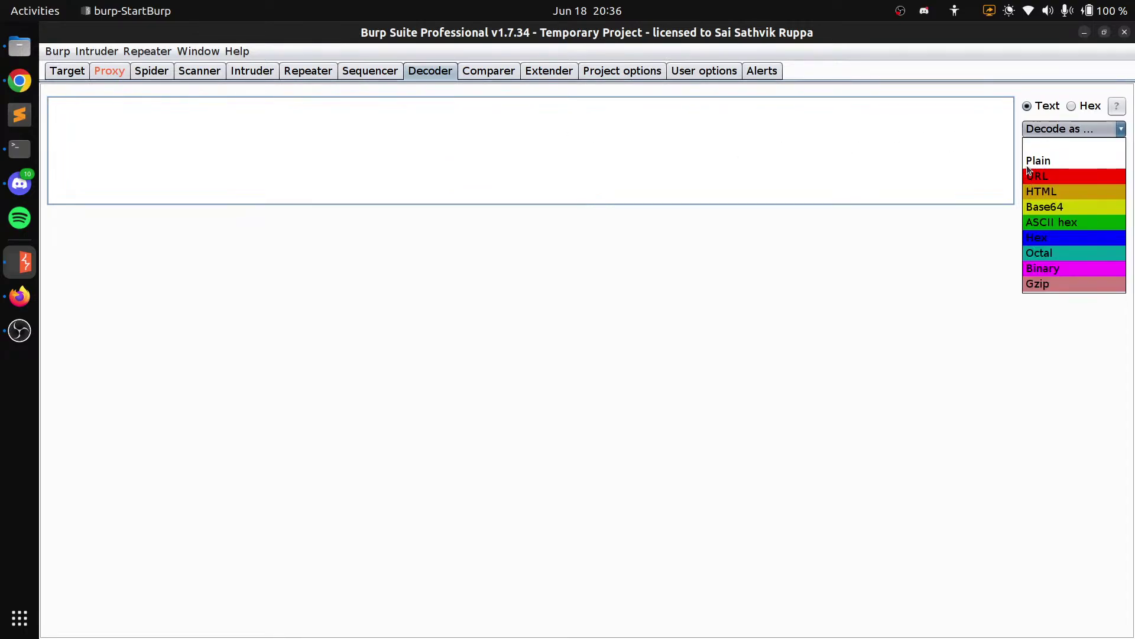
click(968, 279)
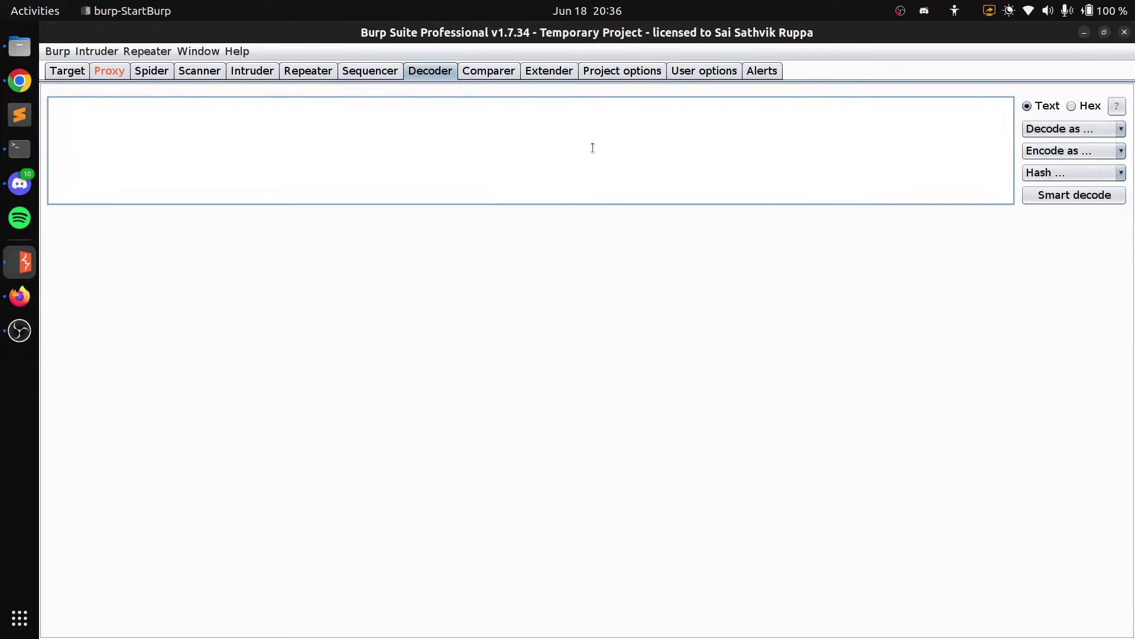
text(sathvik)
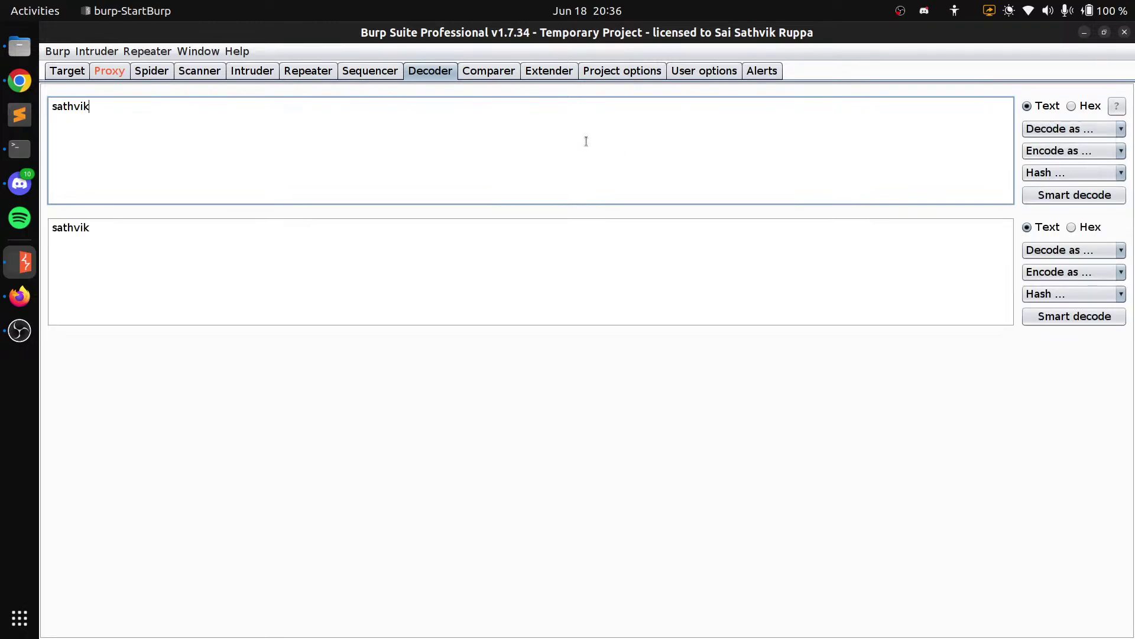
click(1056, 152)
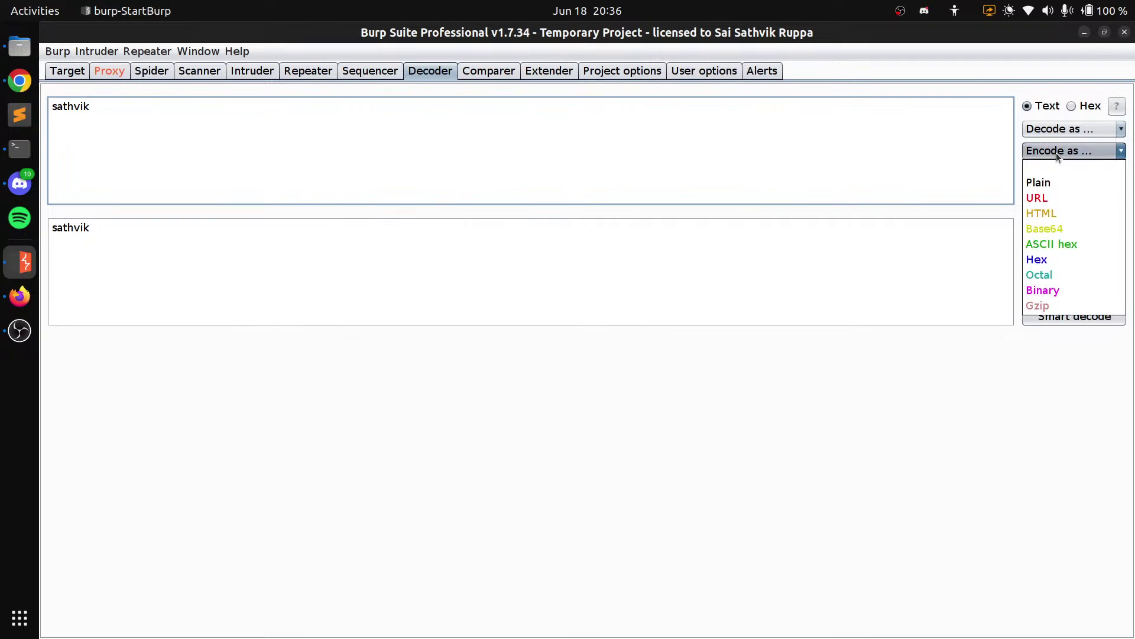
click(1043, 229)
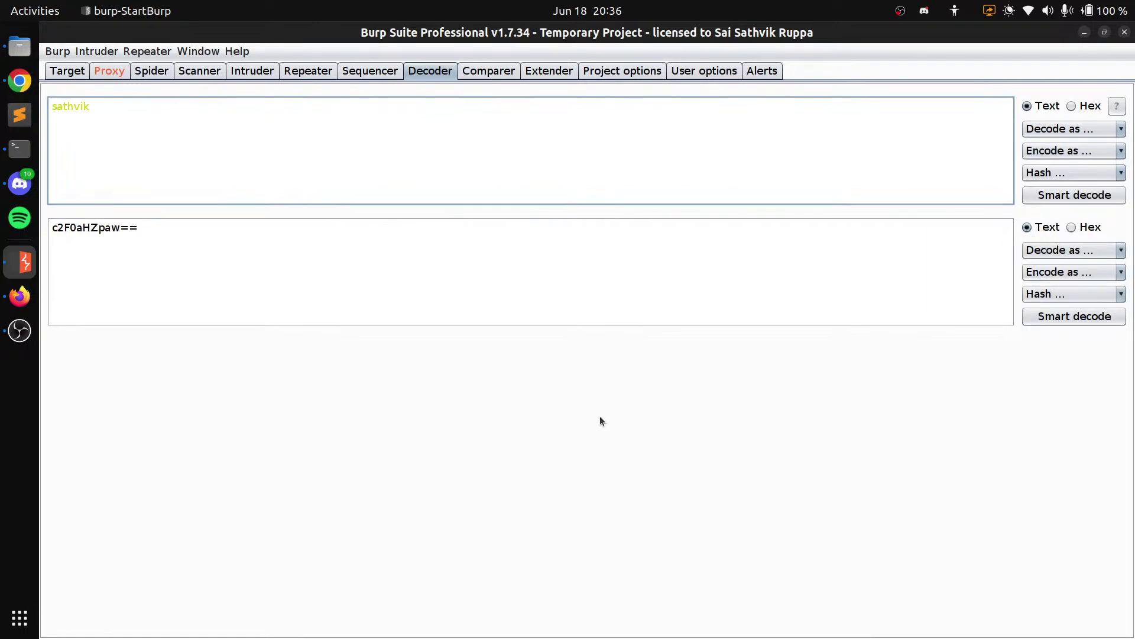
Paste the Base64 result over the input, decode it back to 'sathvik', then open Extender
triple_click(106, 235)
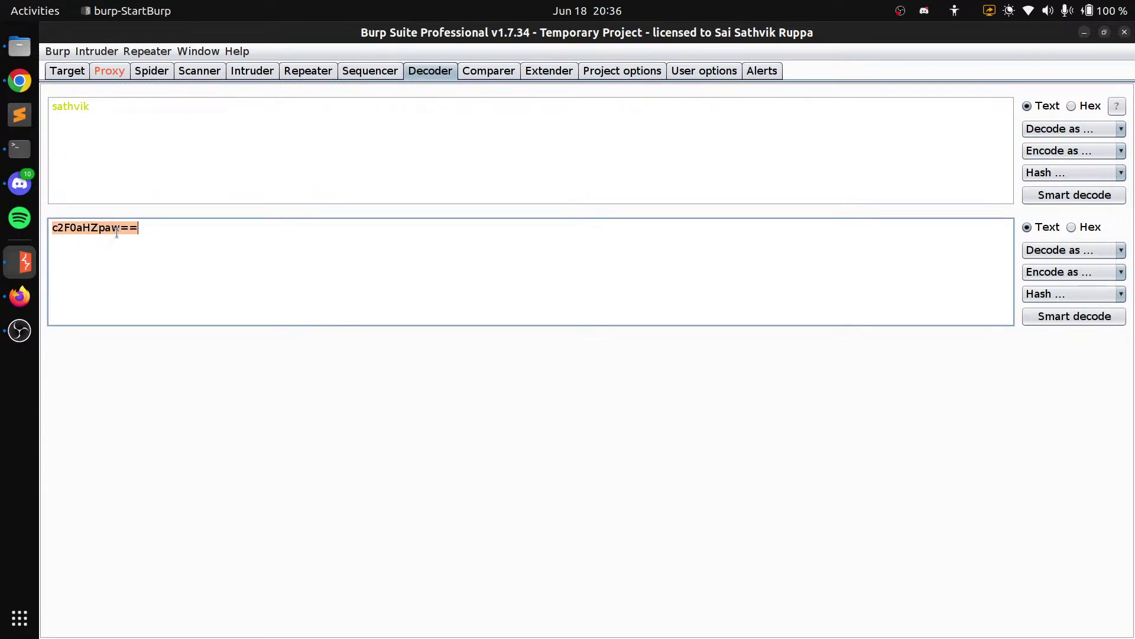
key(ctrl+x)
click(120, 155)
key(ctrl+a)
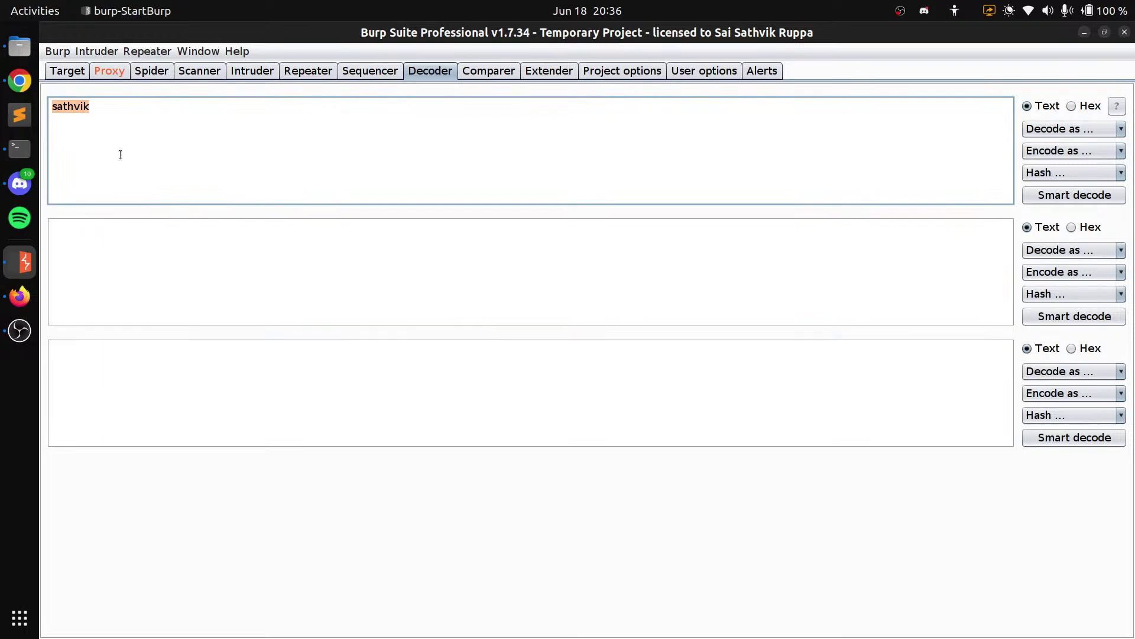
key(ctrl+v)
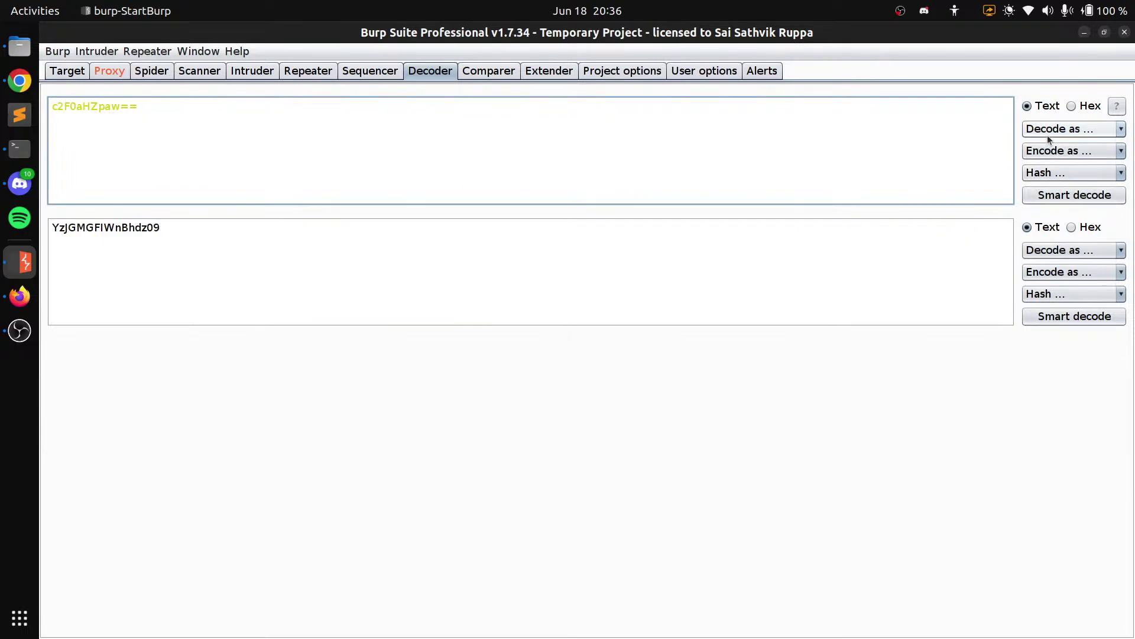
click(1048, 130)
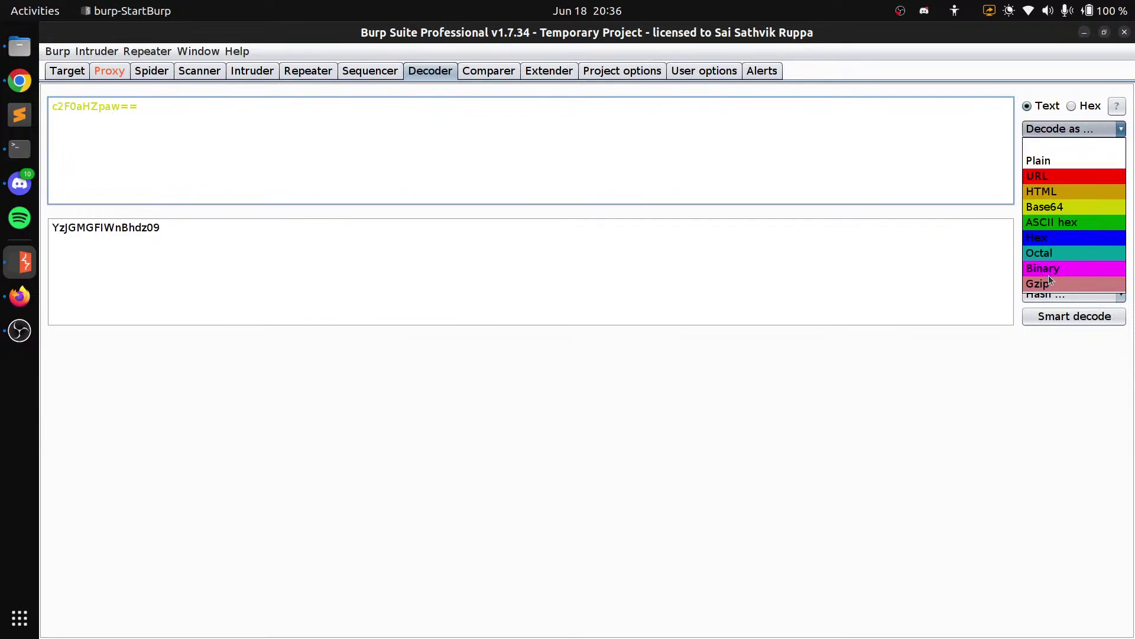
click(1049, 206)
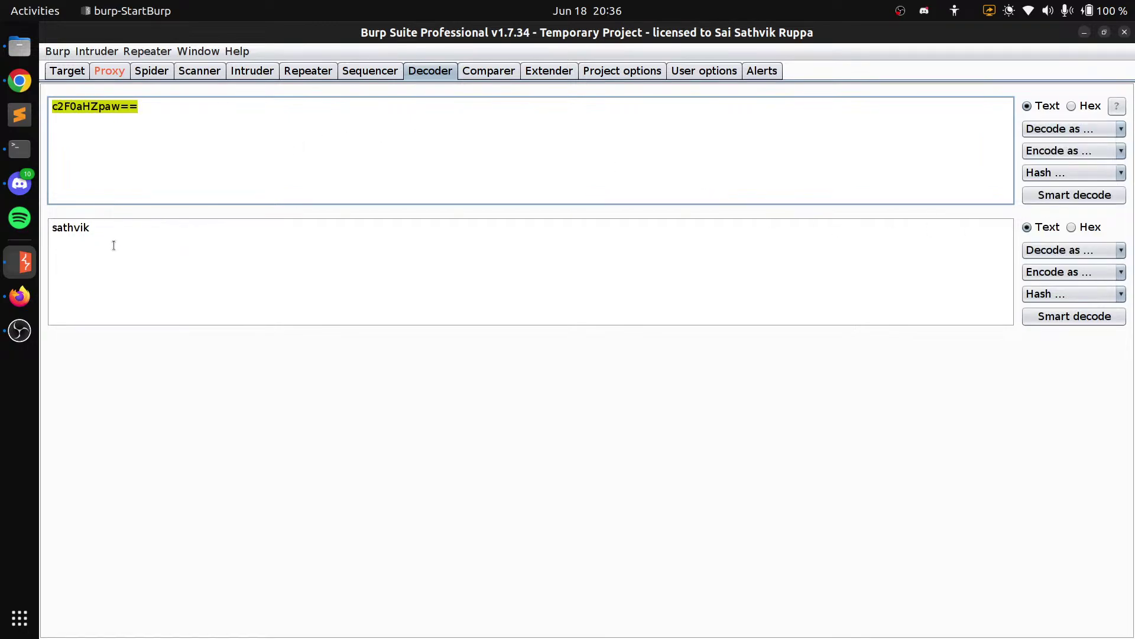
click(479, 71)
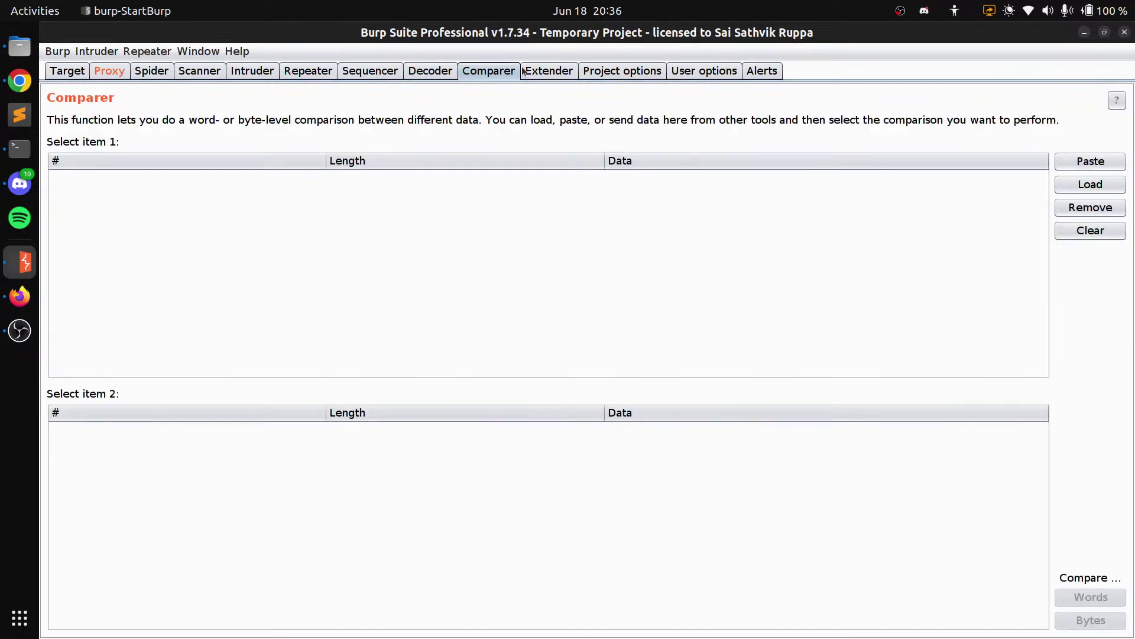
click(532, 75)
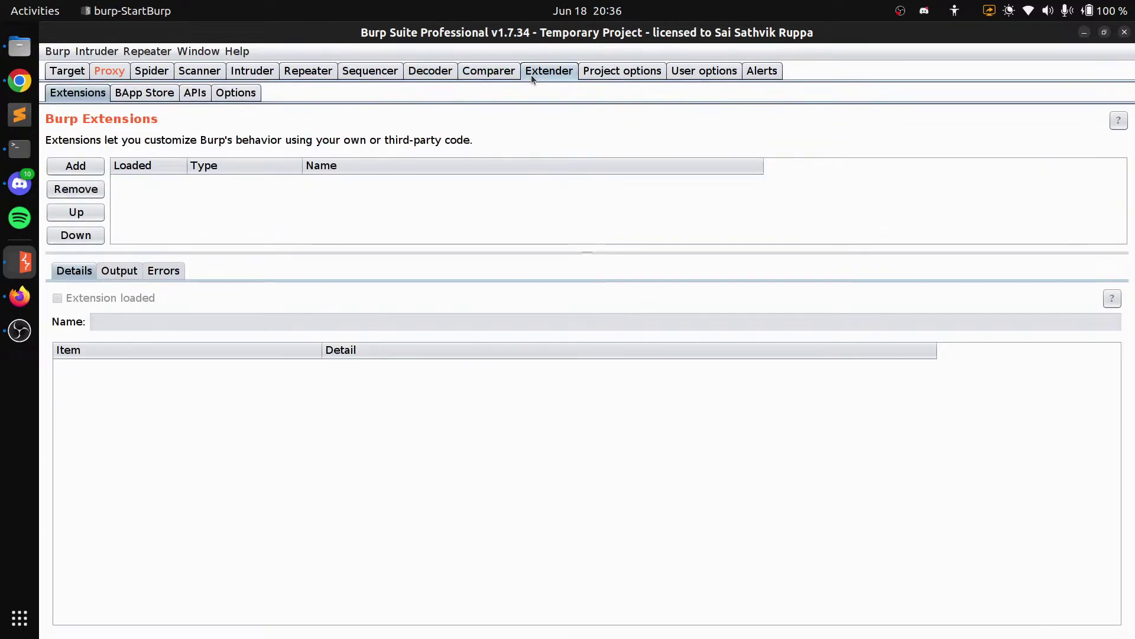
Glance at the YouTube Studio live stream dashboard, then return to Burp Suite's Extender
click(19, 81)
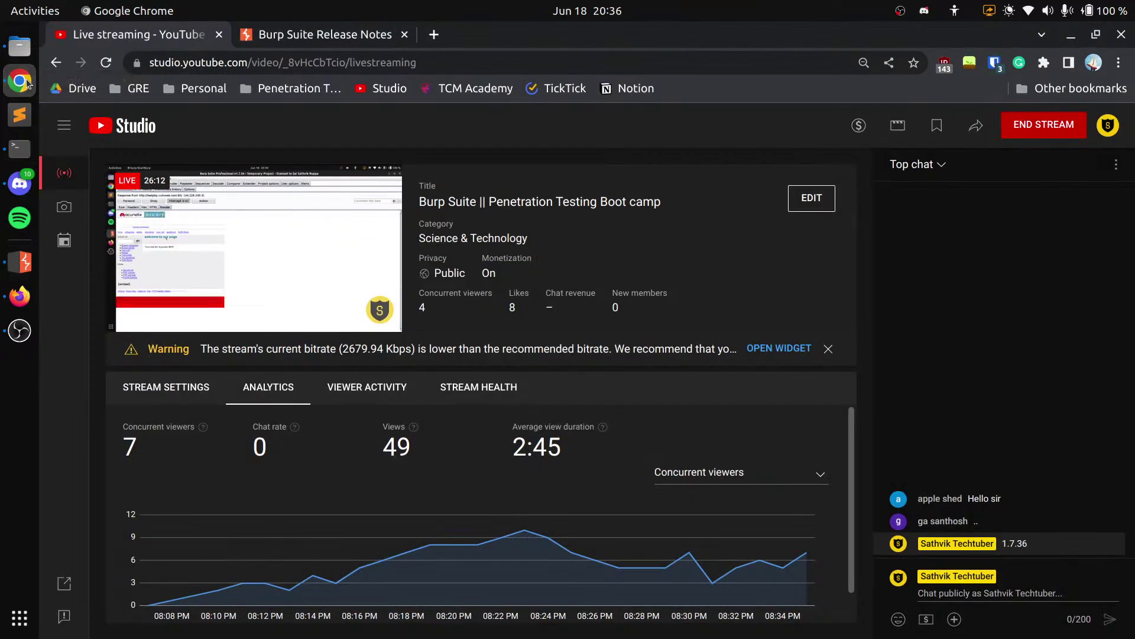
key(alt+Tab)
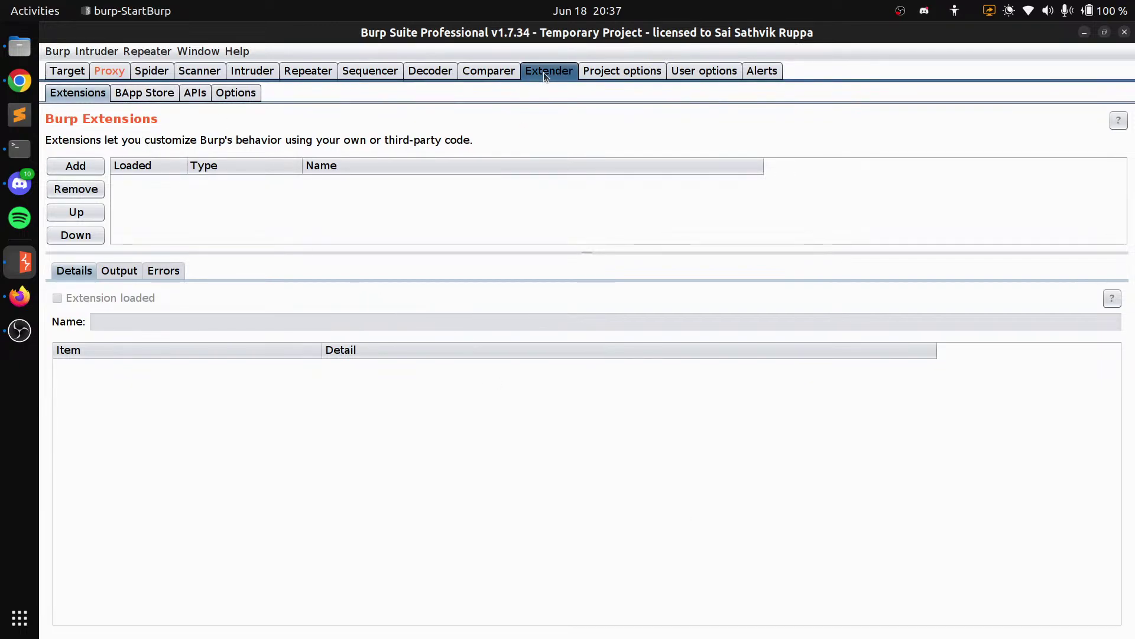
Browse the BApp Store list and view JS Link Finder's details, then switch to Firefox
click(129, 95)
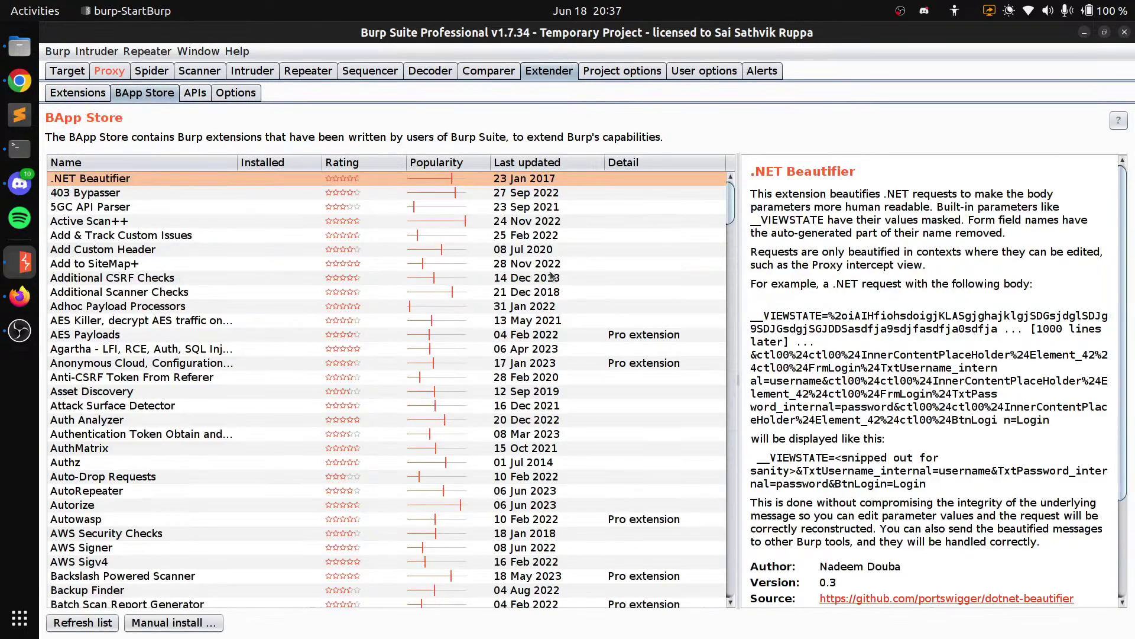
scroll(229, 218, down, 20)
scroll(209, 369, down, 6)
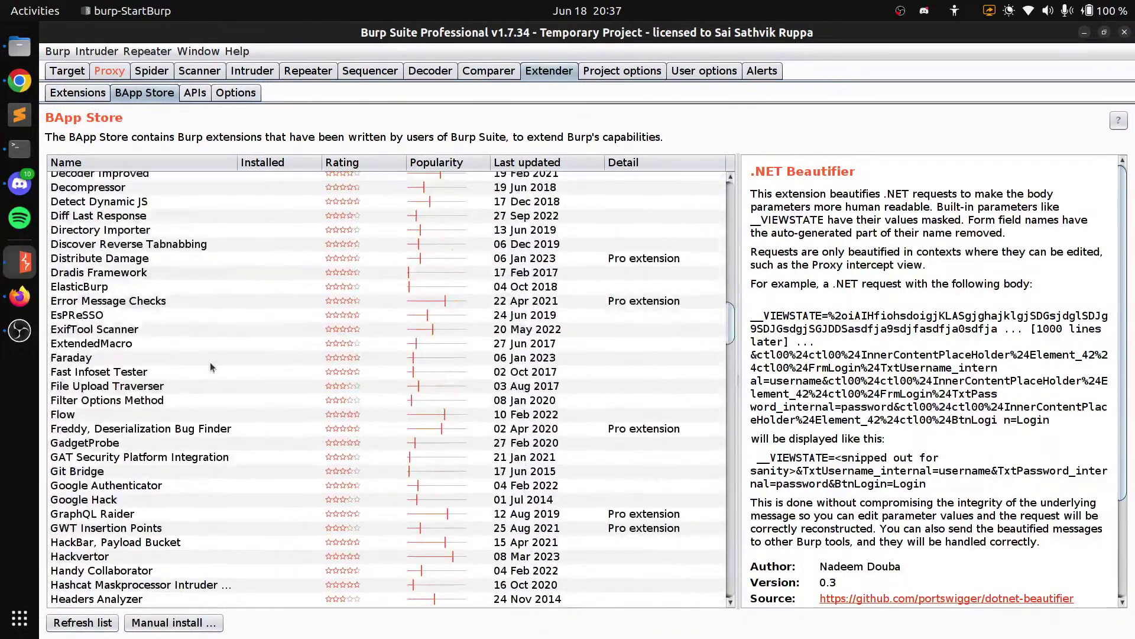
scroll(211, 352, up, 5)
scroll(205, 332, down, 6)
scroll(199, 325, down, 4)
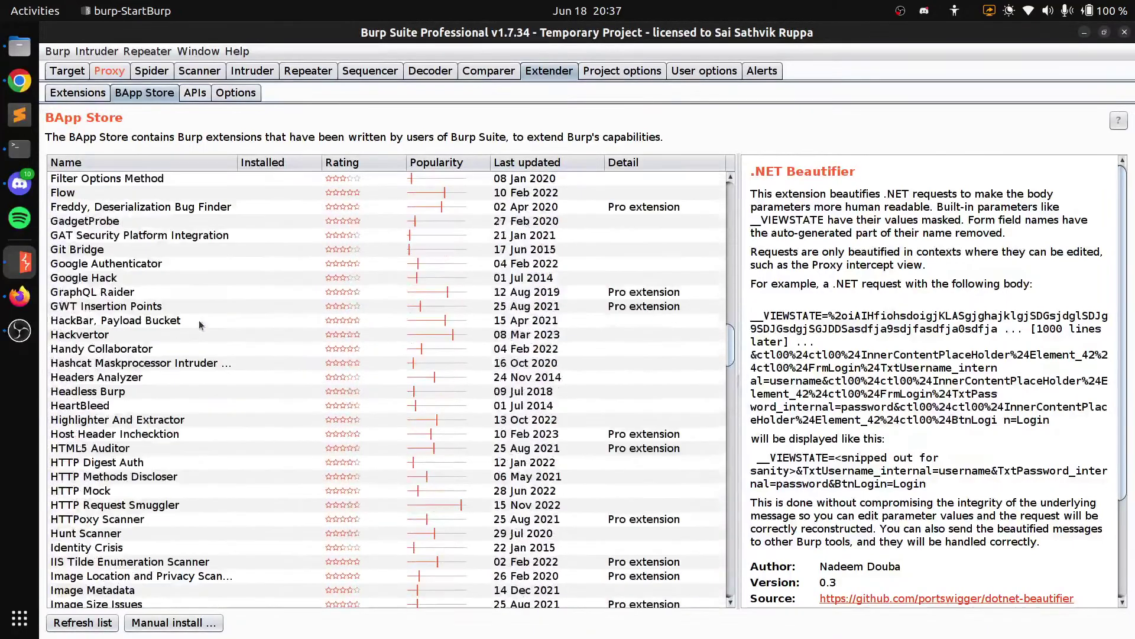
scroll(199, 325, down, 2)
scroll(198, 325, up, 5)
scroll(198, 325, down, 7)
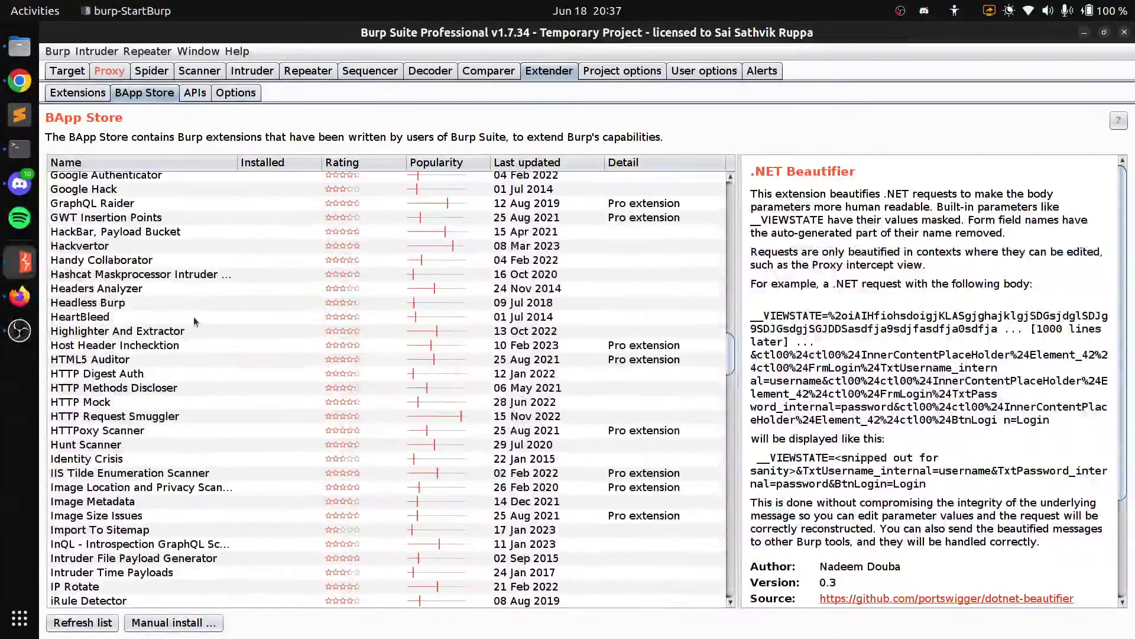
scroll(157, 438, down, 2)
scroll(156, 439, down, 1)
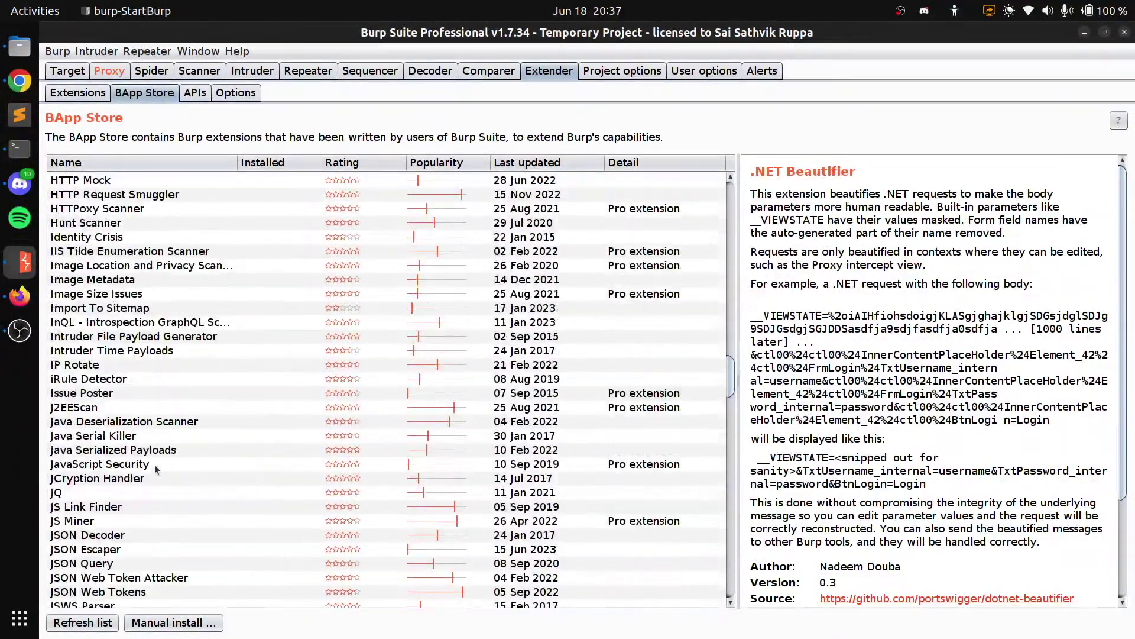
click(131, 507)
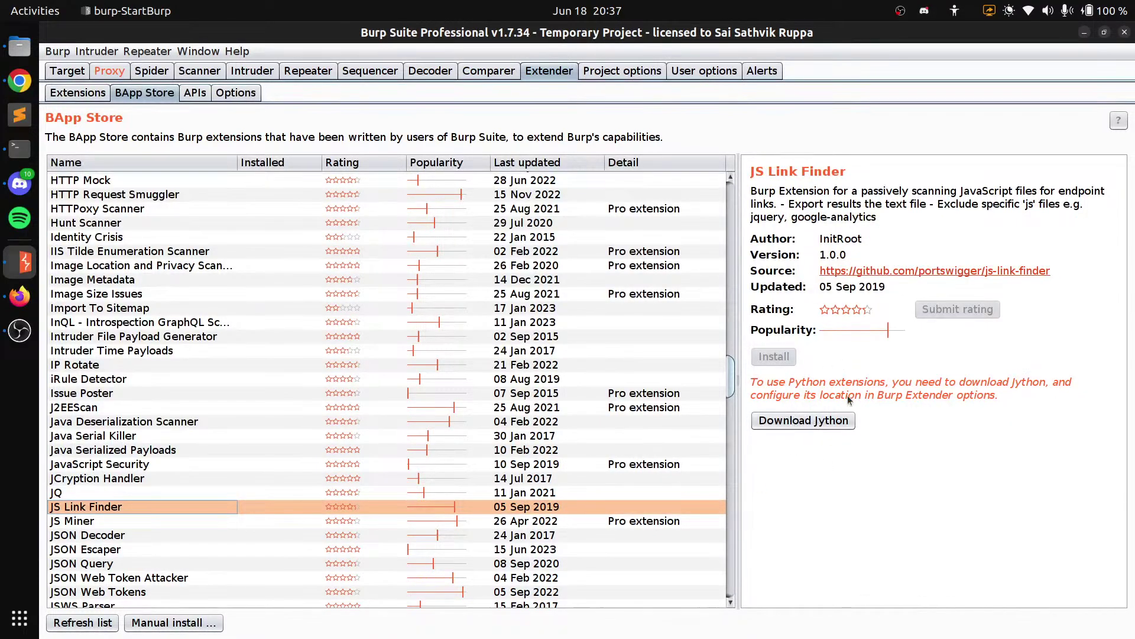
click(19, 296)
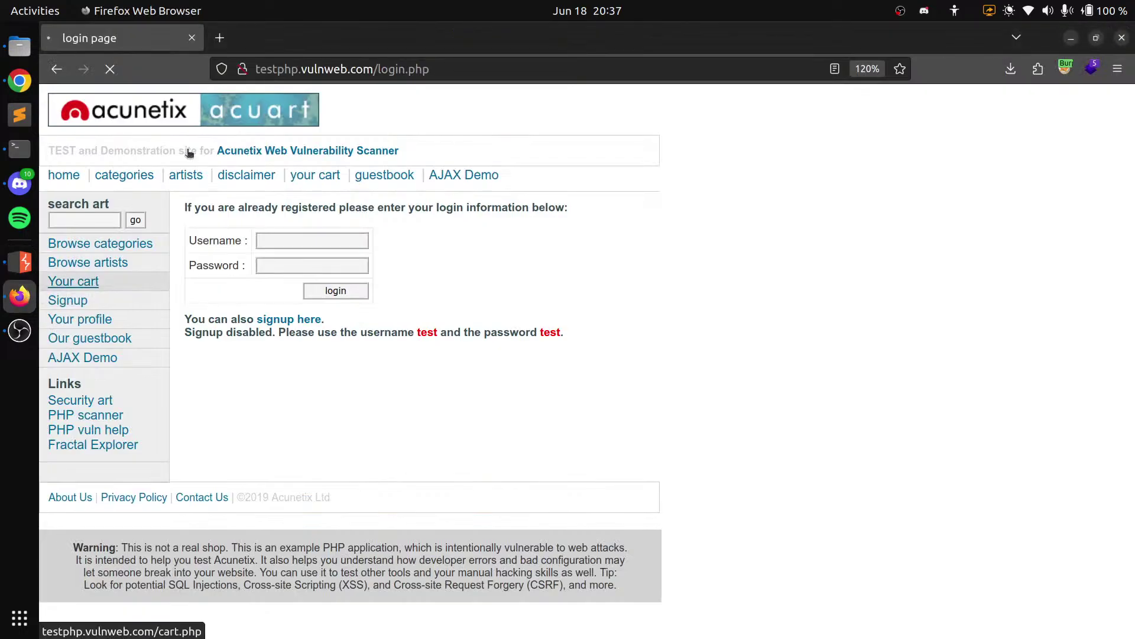
Turn off request interception in Burp's Proxy Intercept view
click(20, 258)
click(109, 71)
click(249, 135)
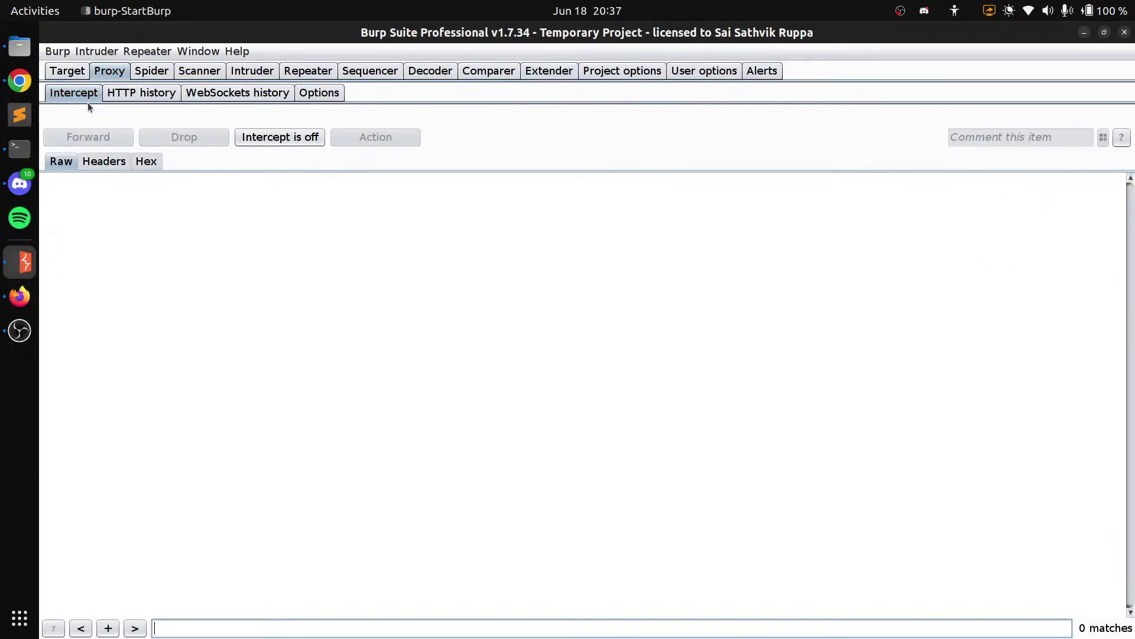
Google 'jython' in a new Firefox tab, open the Jython home page, and return to Burp
click(20, 296)
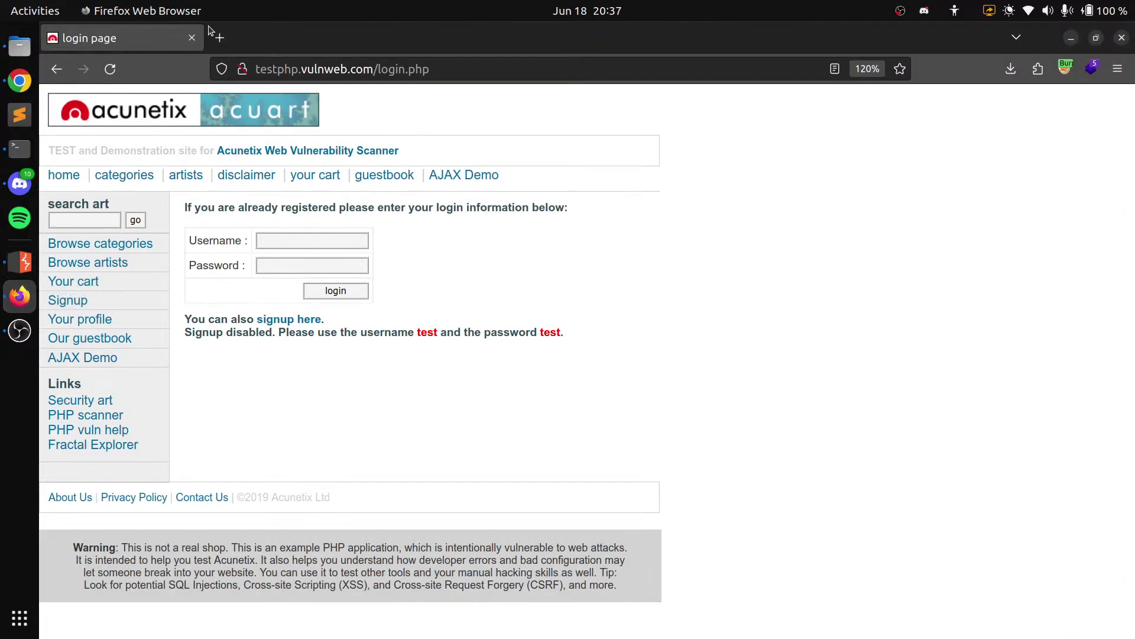
click(225, 45)
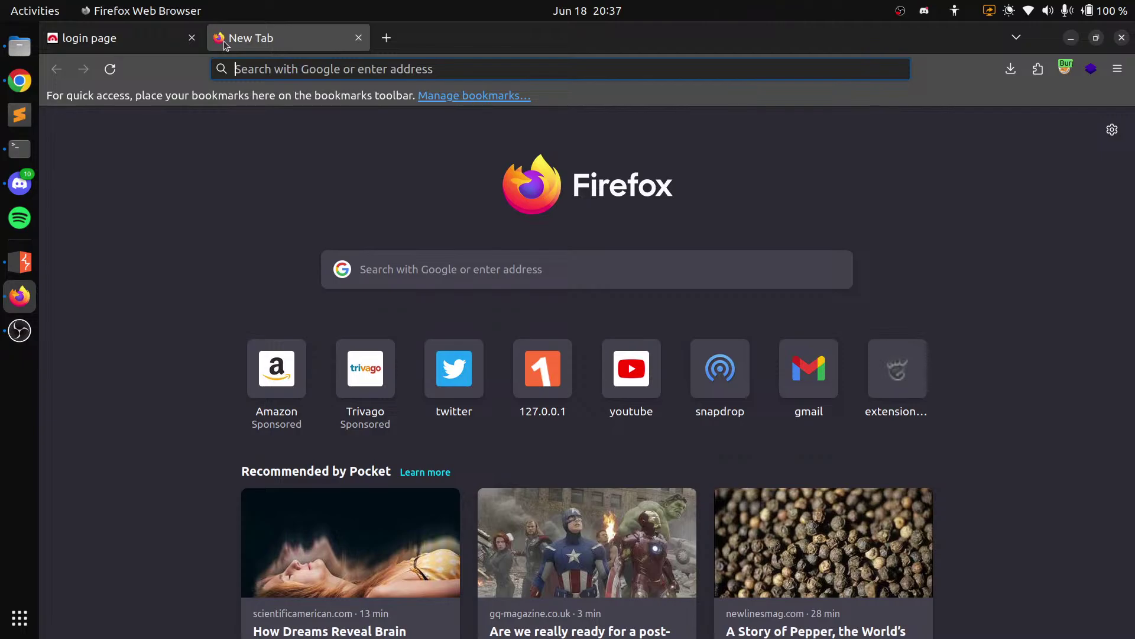
text(jython)
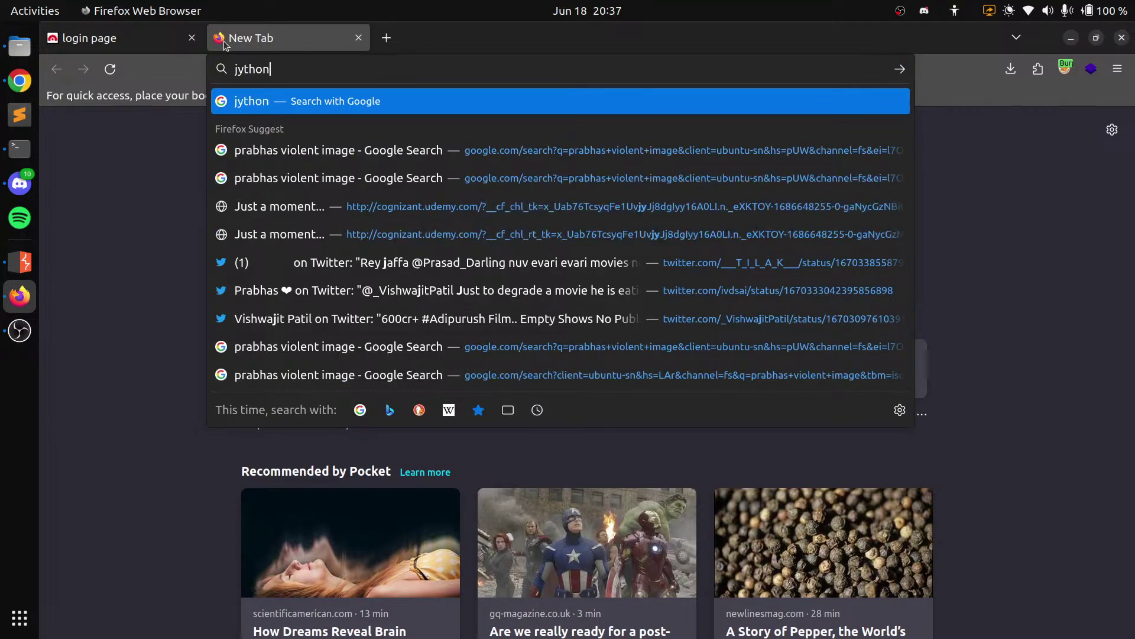
key(Return)
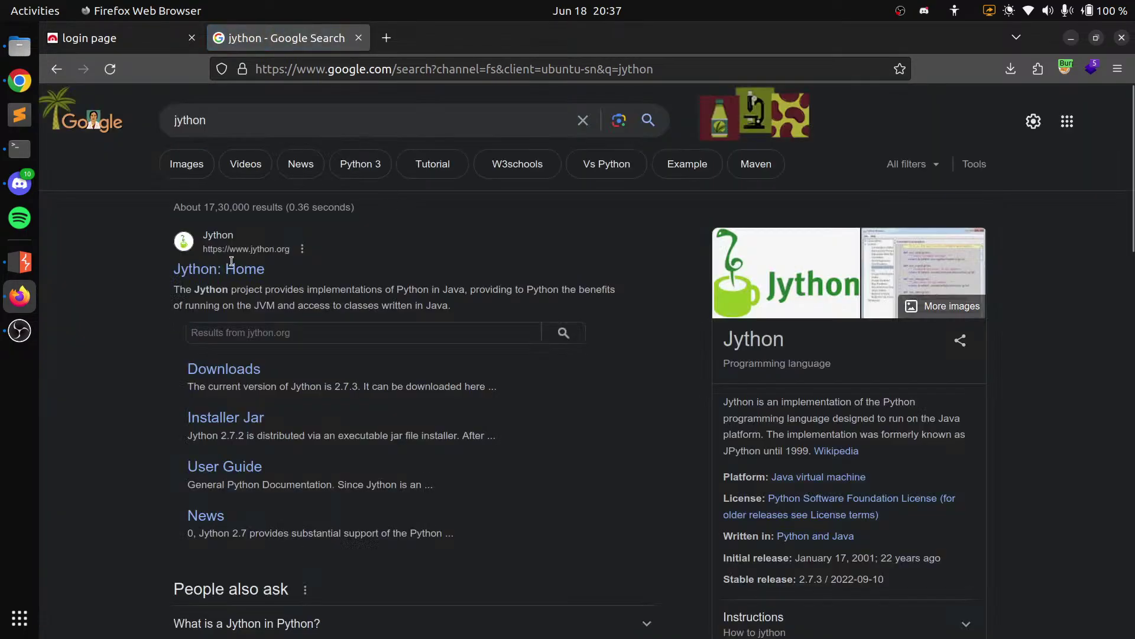
click(230, 268)
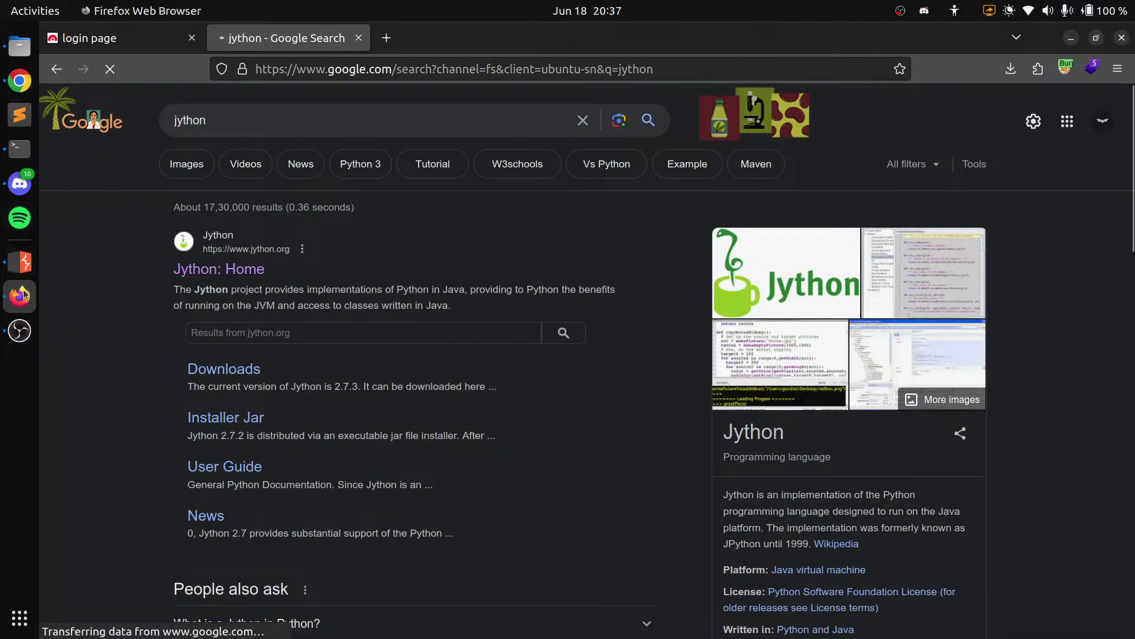
click(22, 265)
click(24, 270)
Check User options, Project options, Alerts and the testphp.vulnweb.com site map, then minimize Burp
click(23, 270)
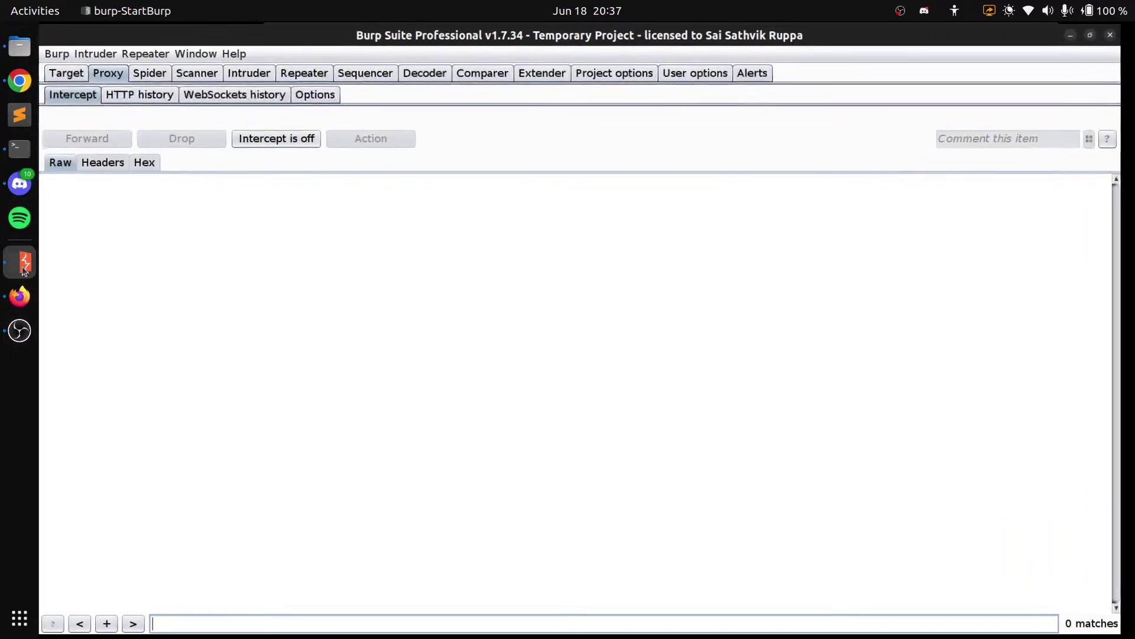
click(697, 76)
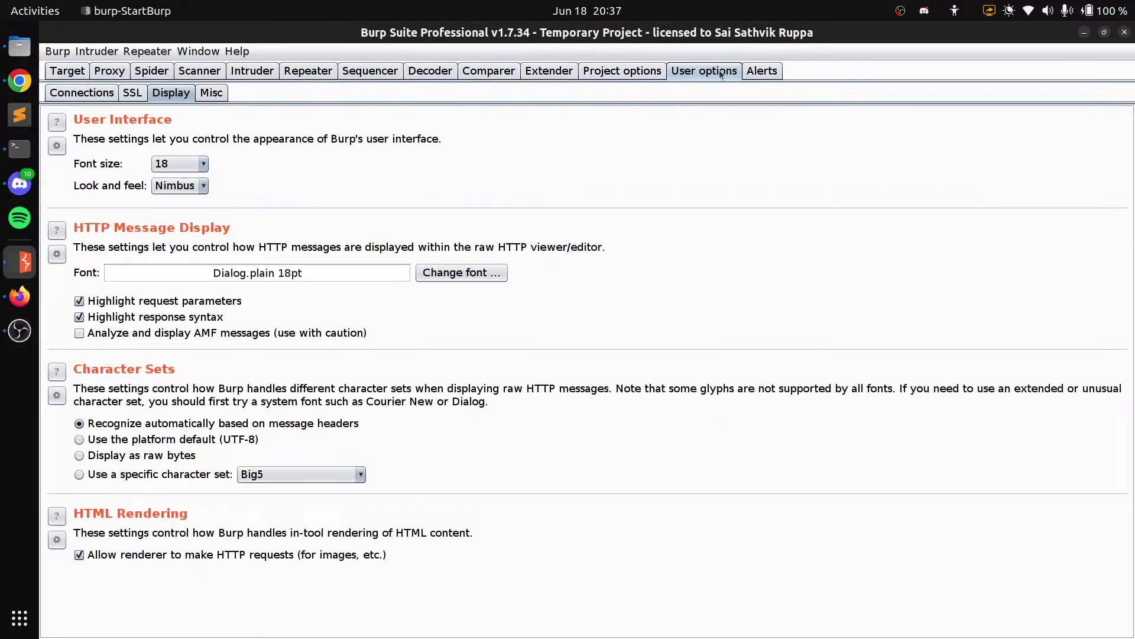
click(666, 76)
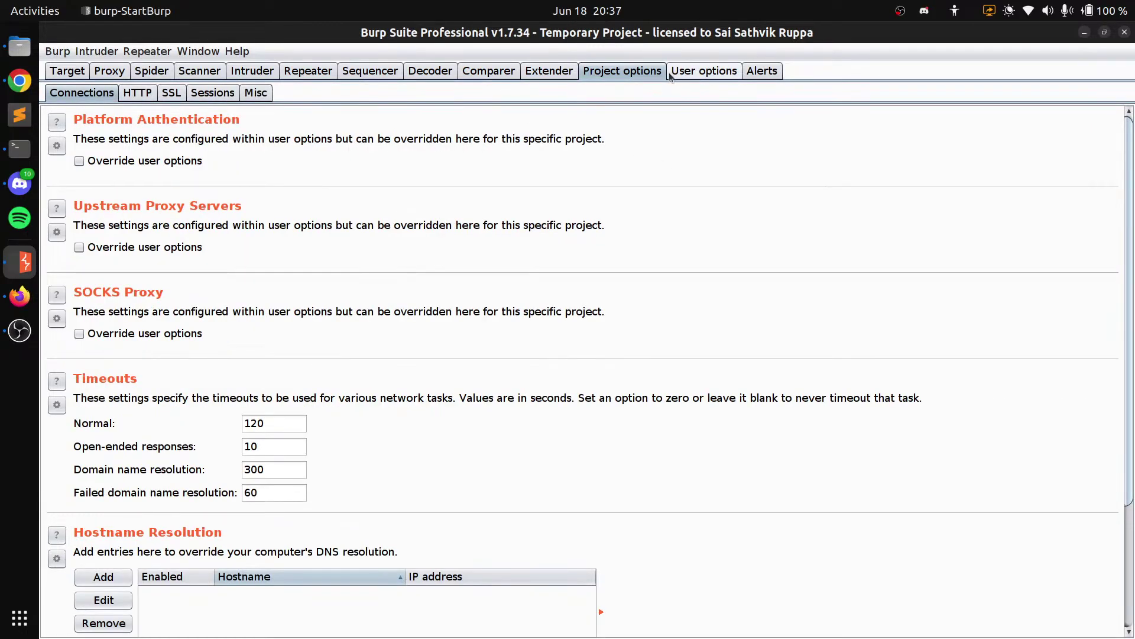
click(763, 73)
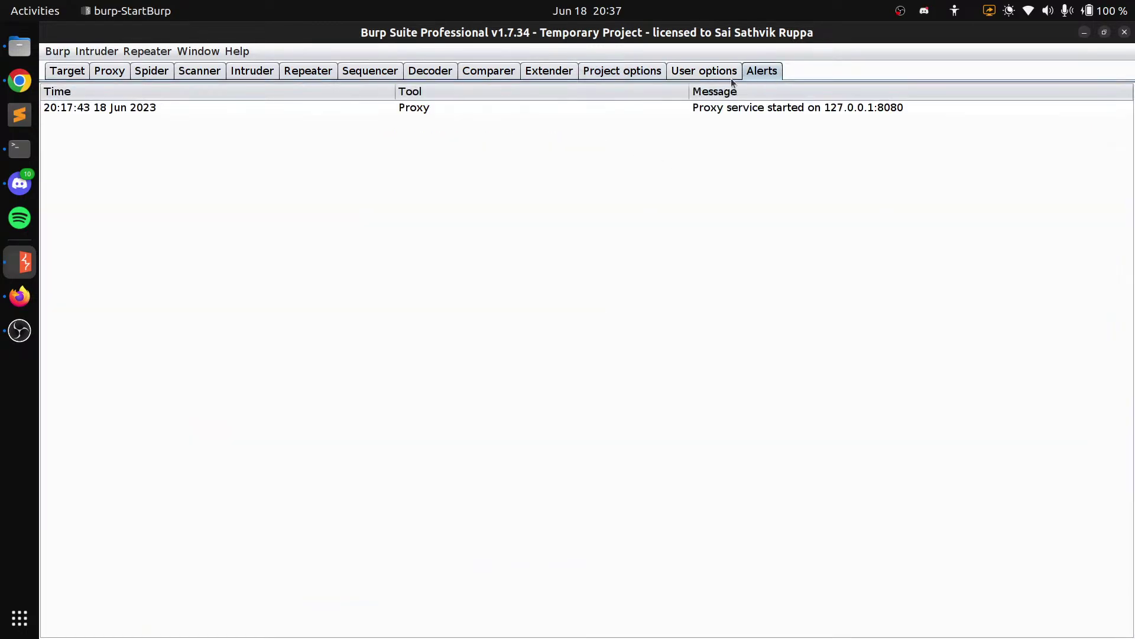
click(60, 78)
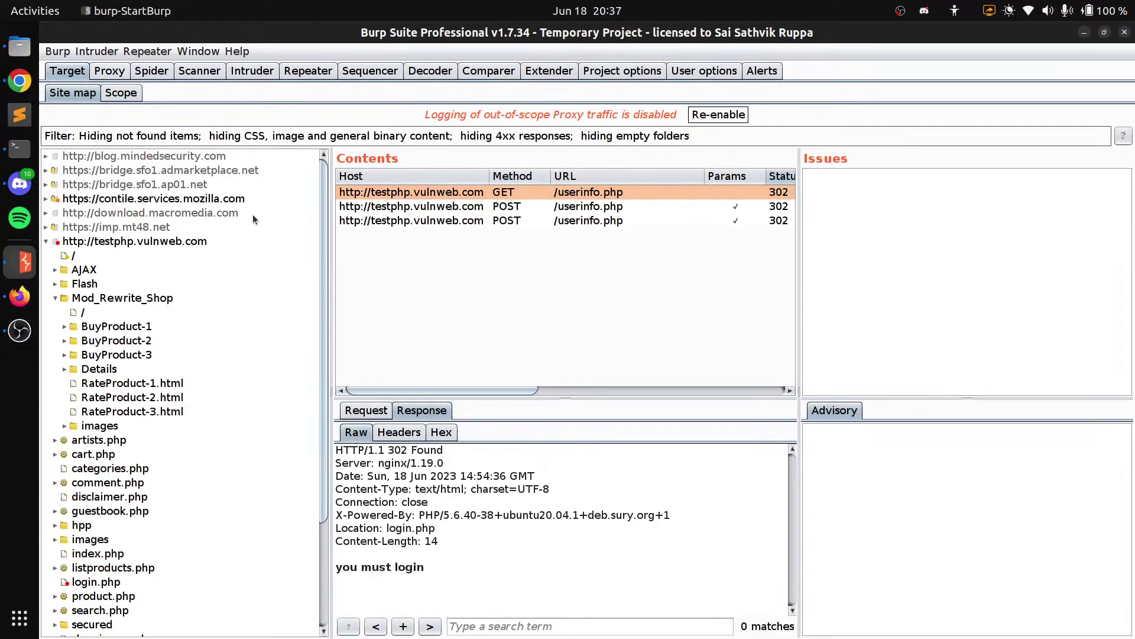
scroll(302, 230, down, 2)
scroll(354, 225, right, 3)
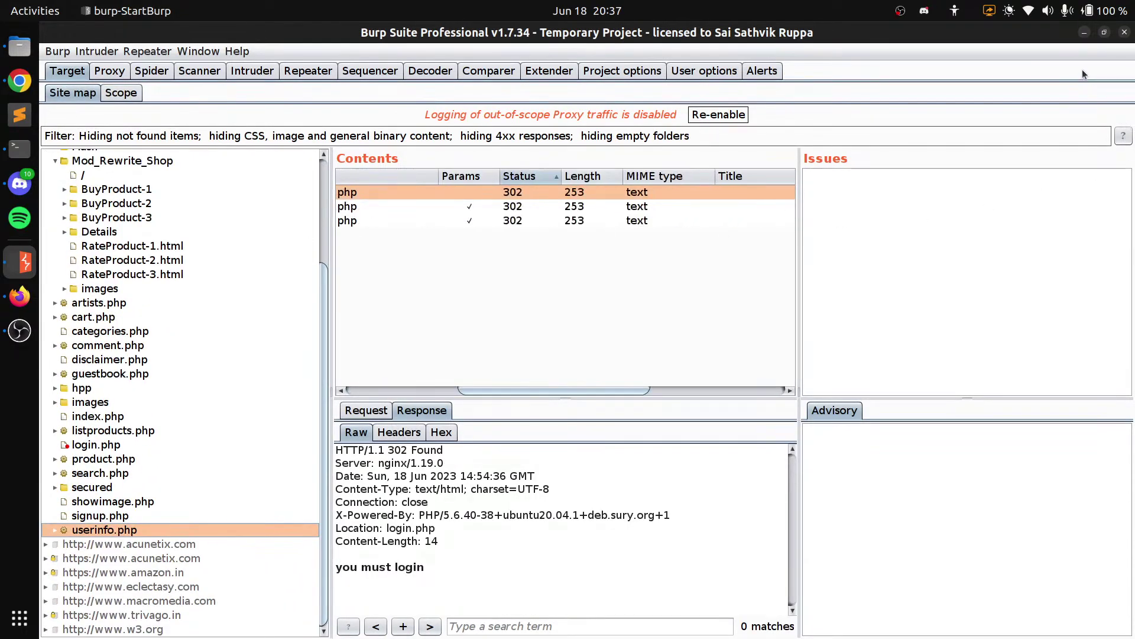
click(1084, 32)
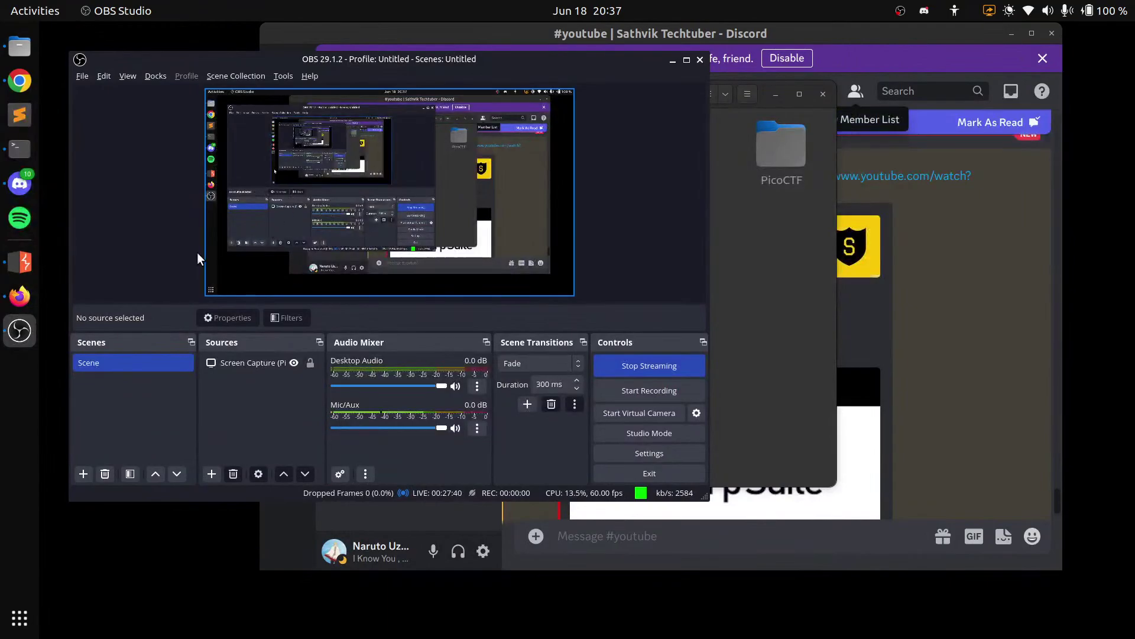
Add a Video Capture Device (V4L2) source in OBS using the Integrated Camera
click(212, 474)
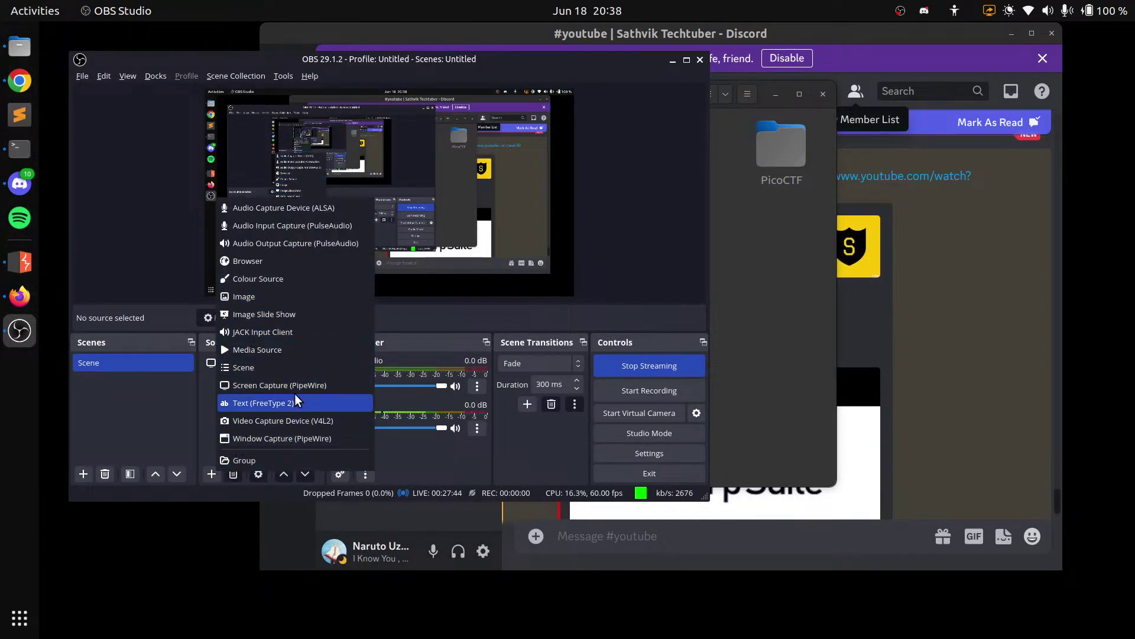
click(299, 421)
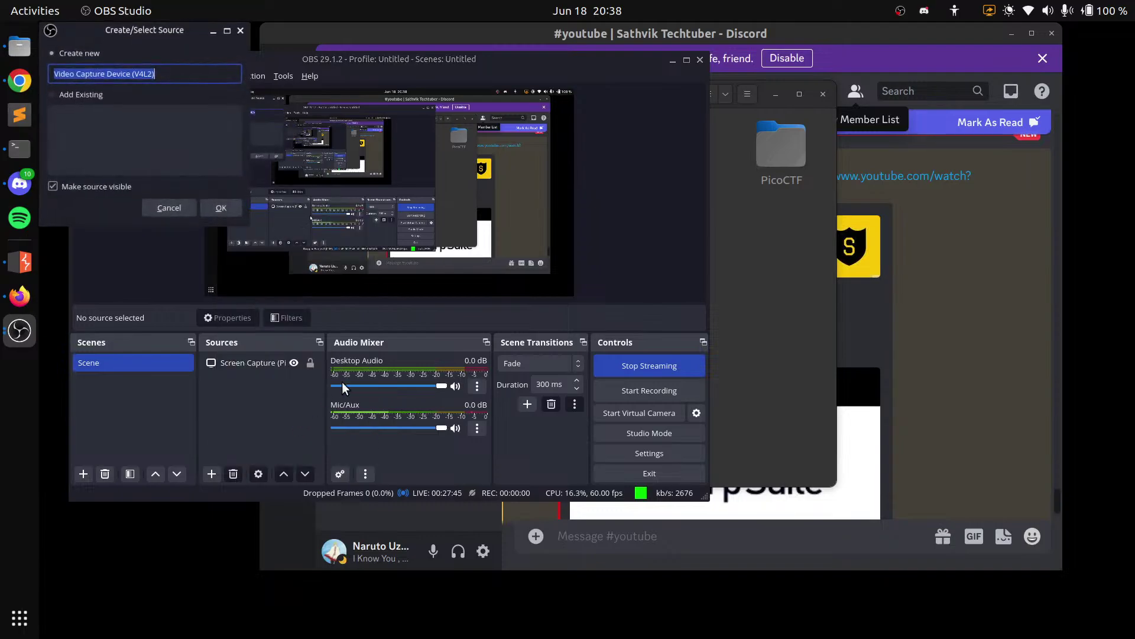
click(226, 208)
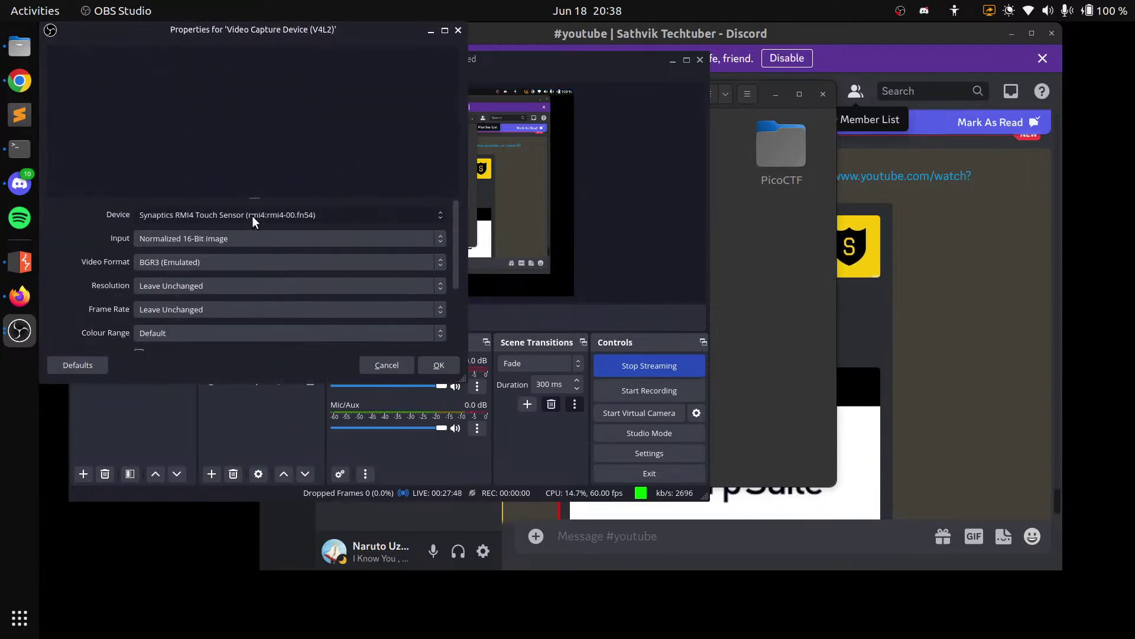
click(252, 216)
click(257, 231)
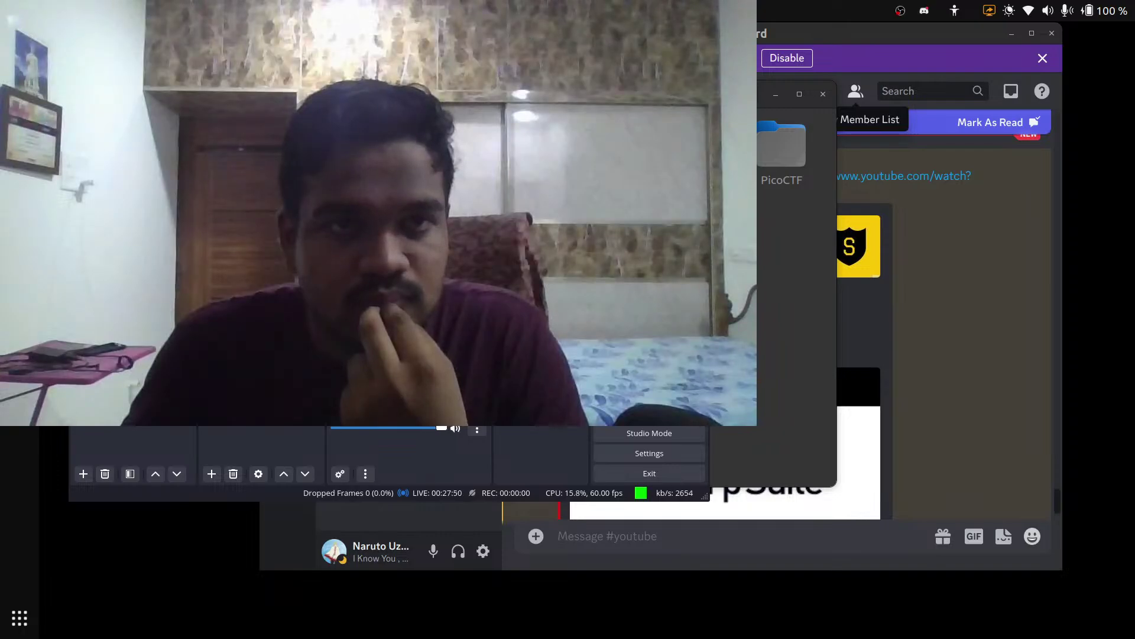